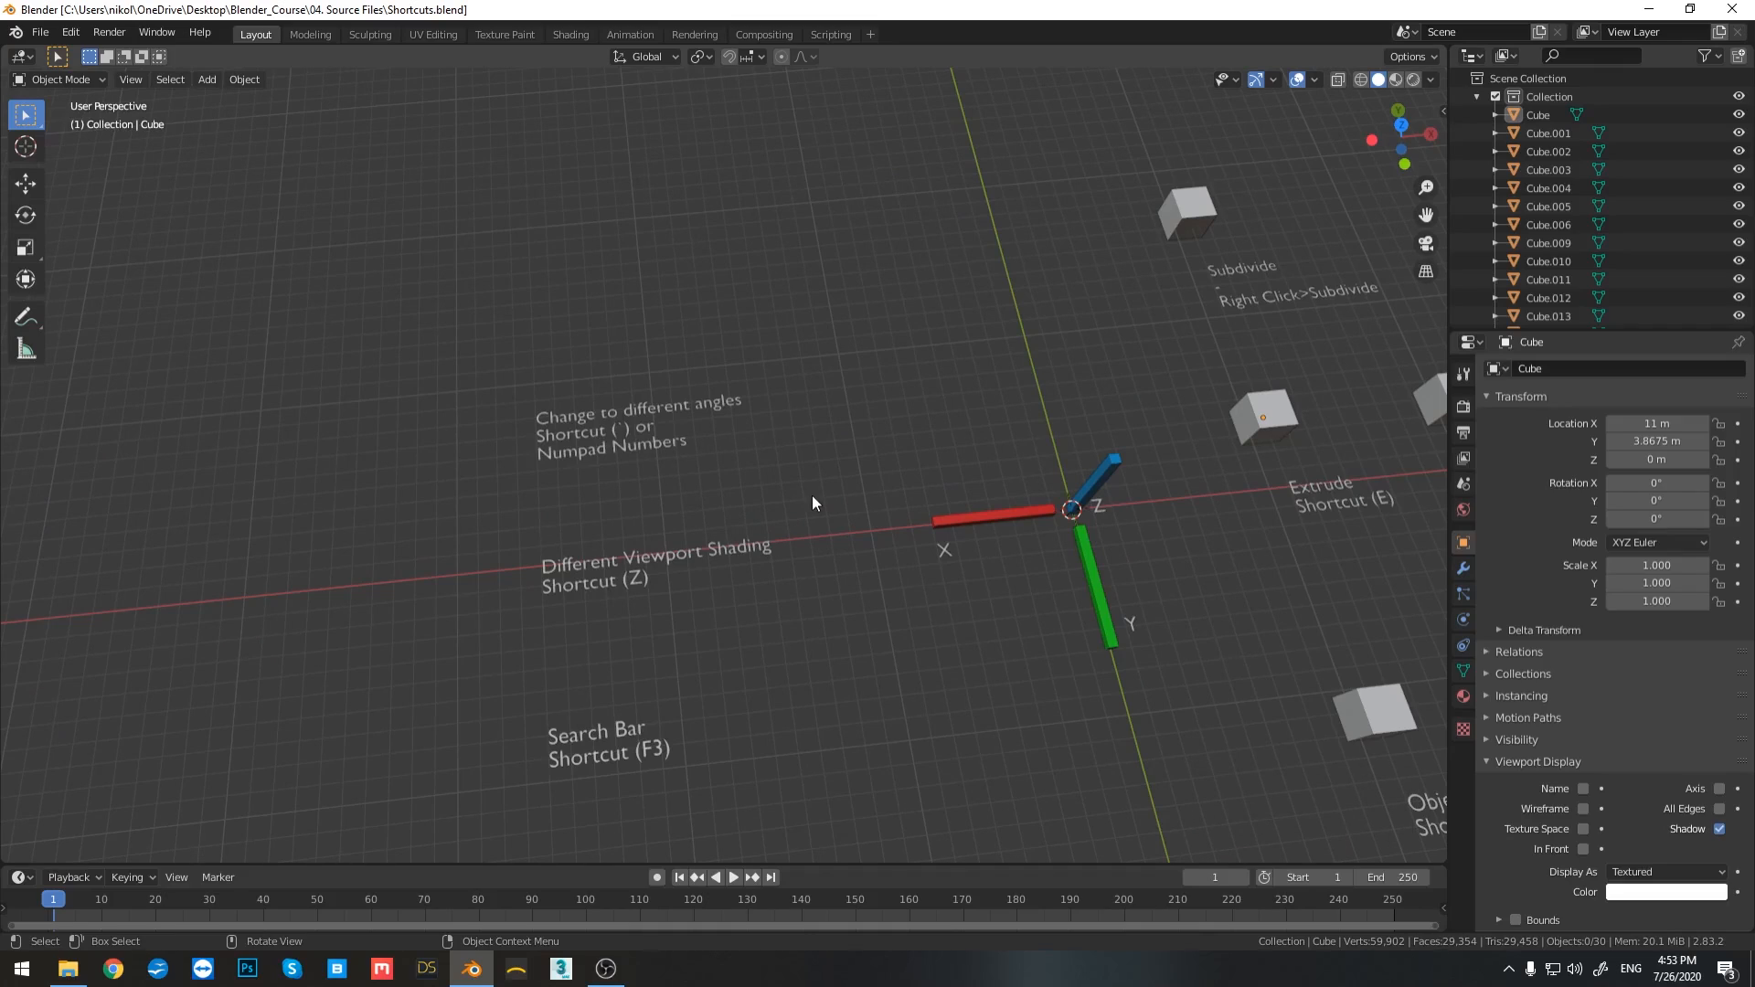
Step: Examine the shortcut scene from several viewing angles, including from below, ending in an angled orthographic view of the axis markers
{"action": "key", "text": "grave"}
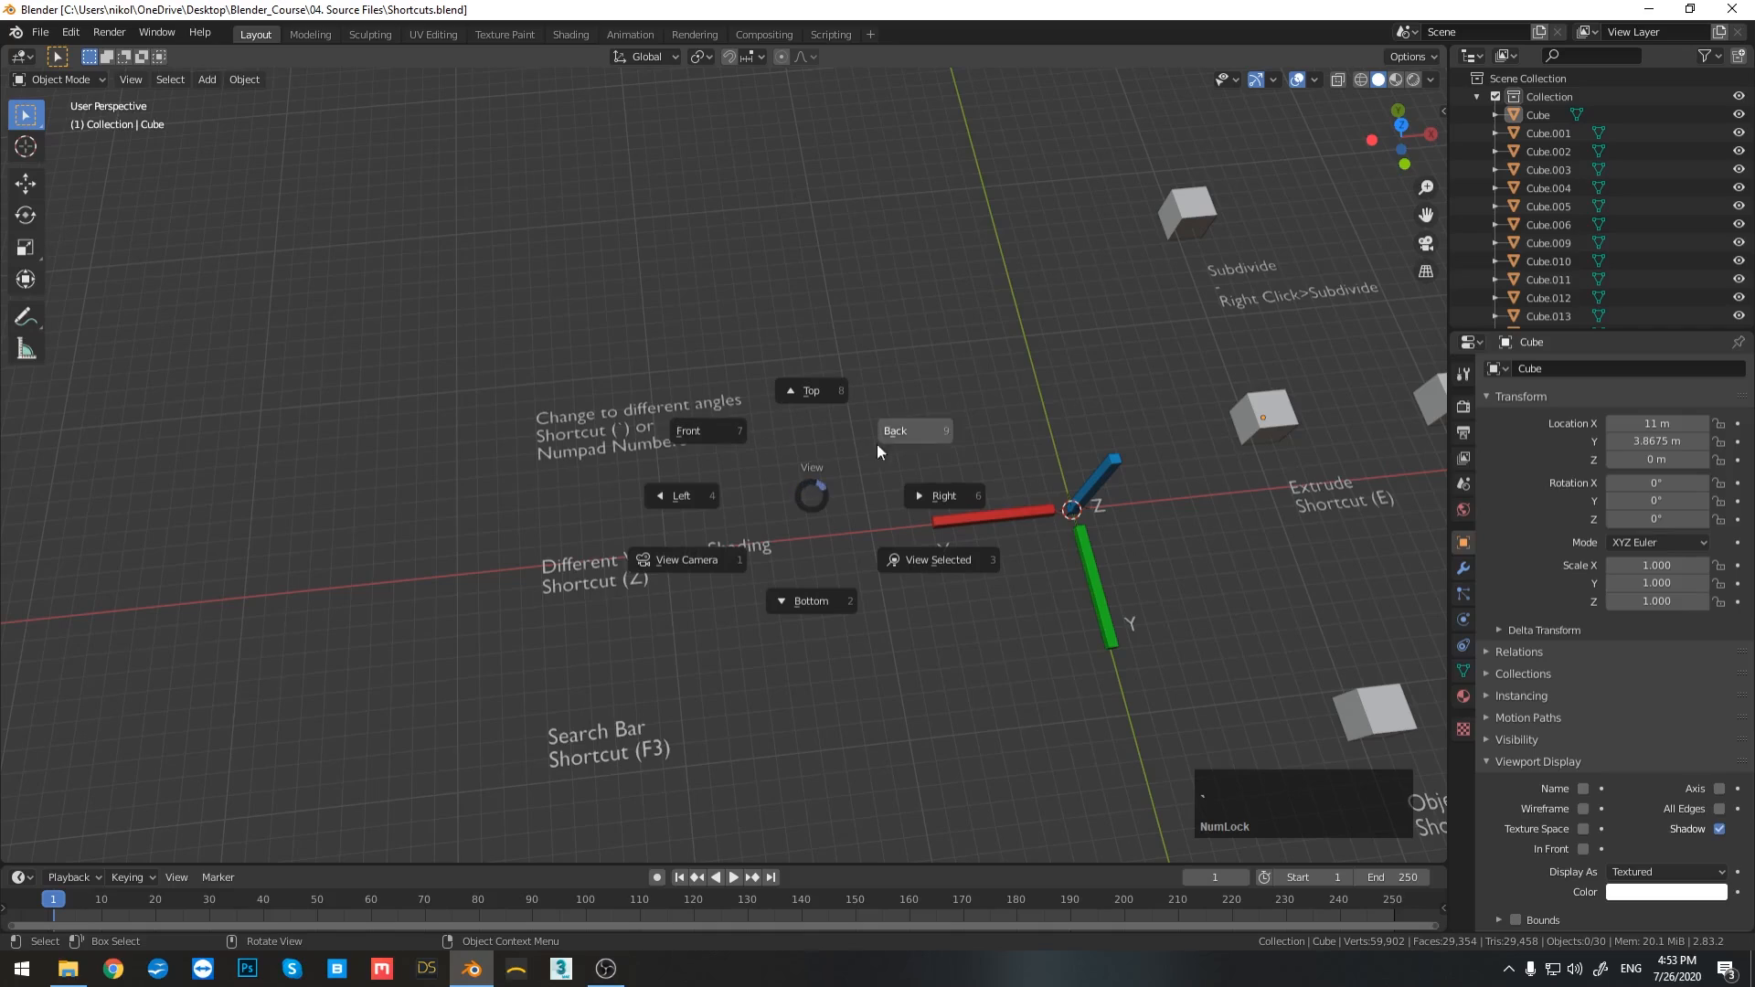
{"action": "key", "text": "Escape"}
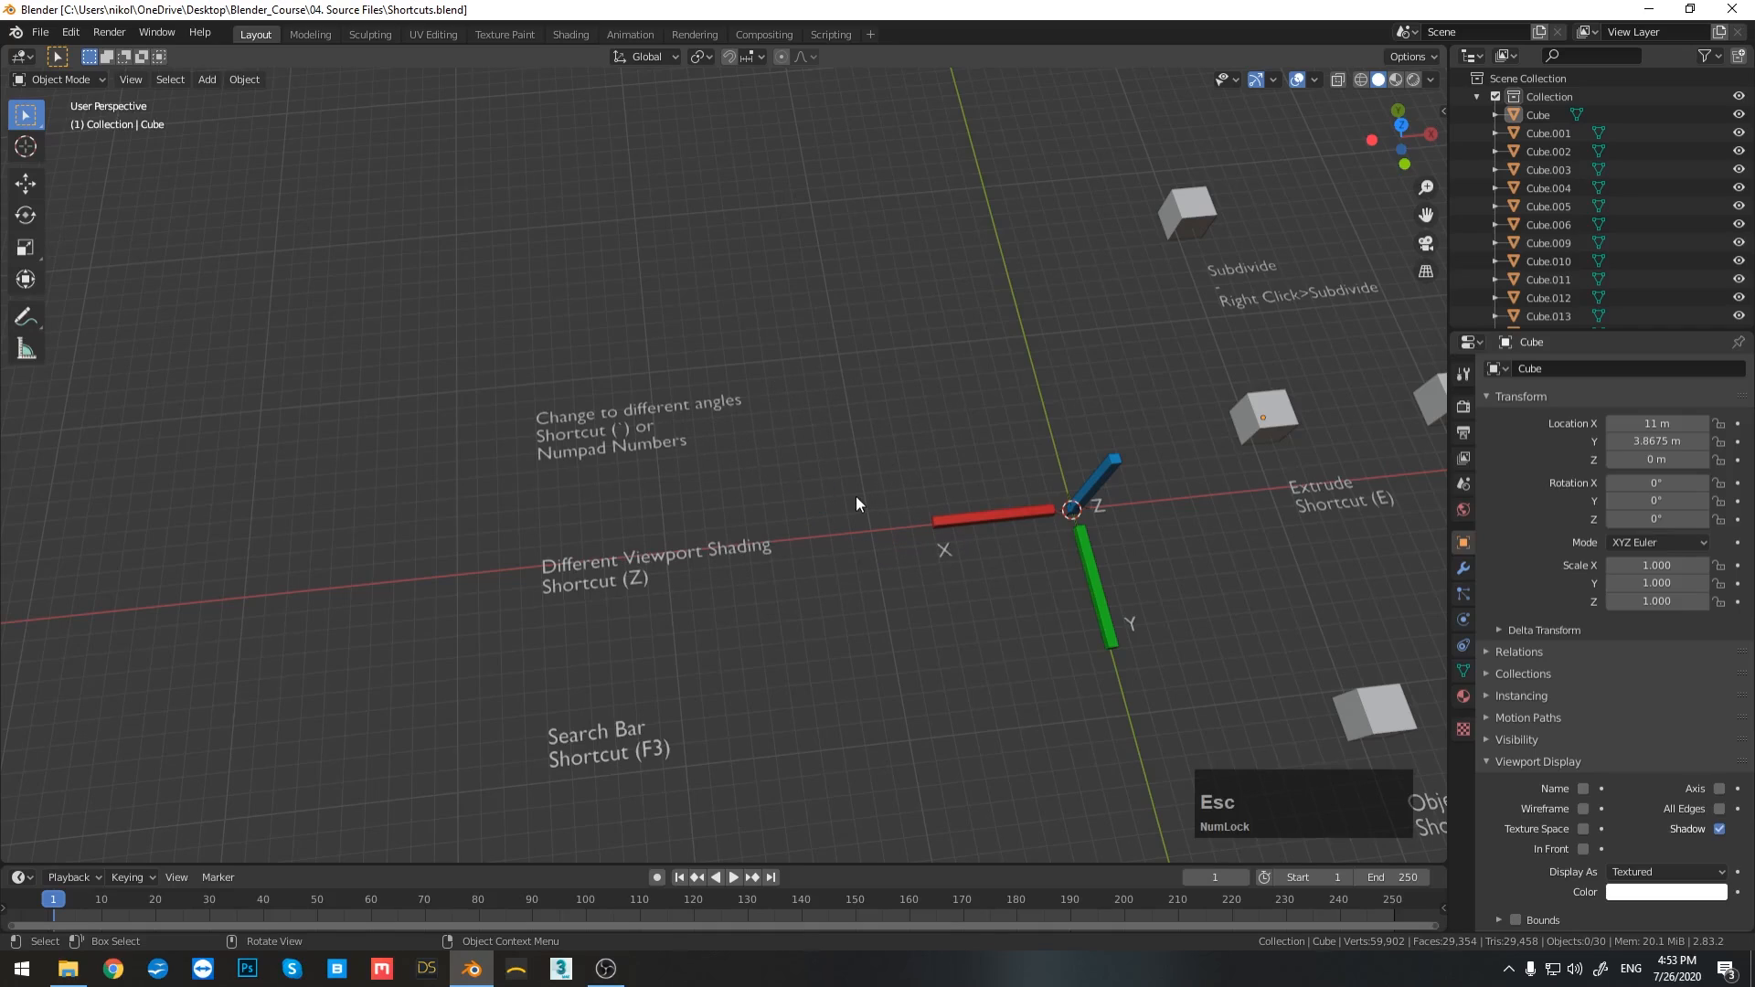
{"action": "key", "text": "KP_2"}
{"action": "key", "text": "KP_2"}
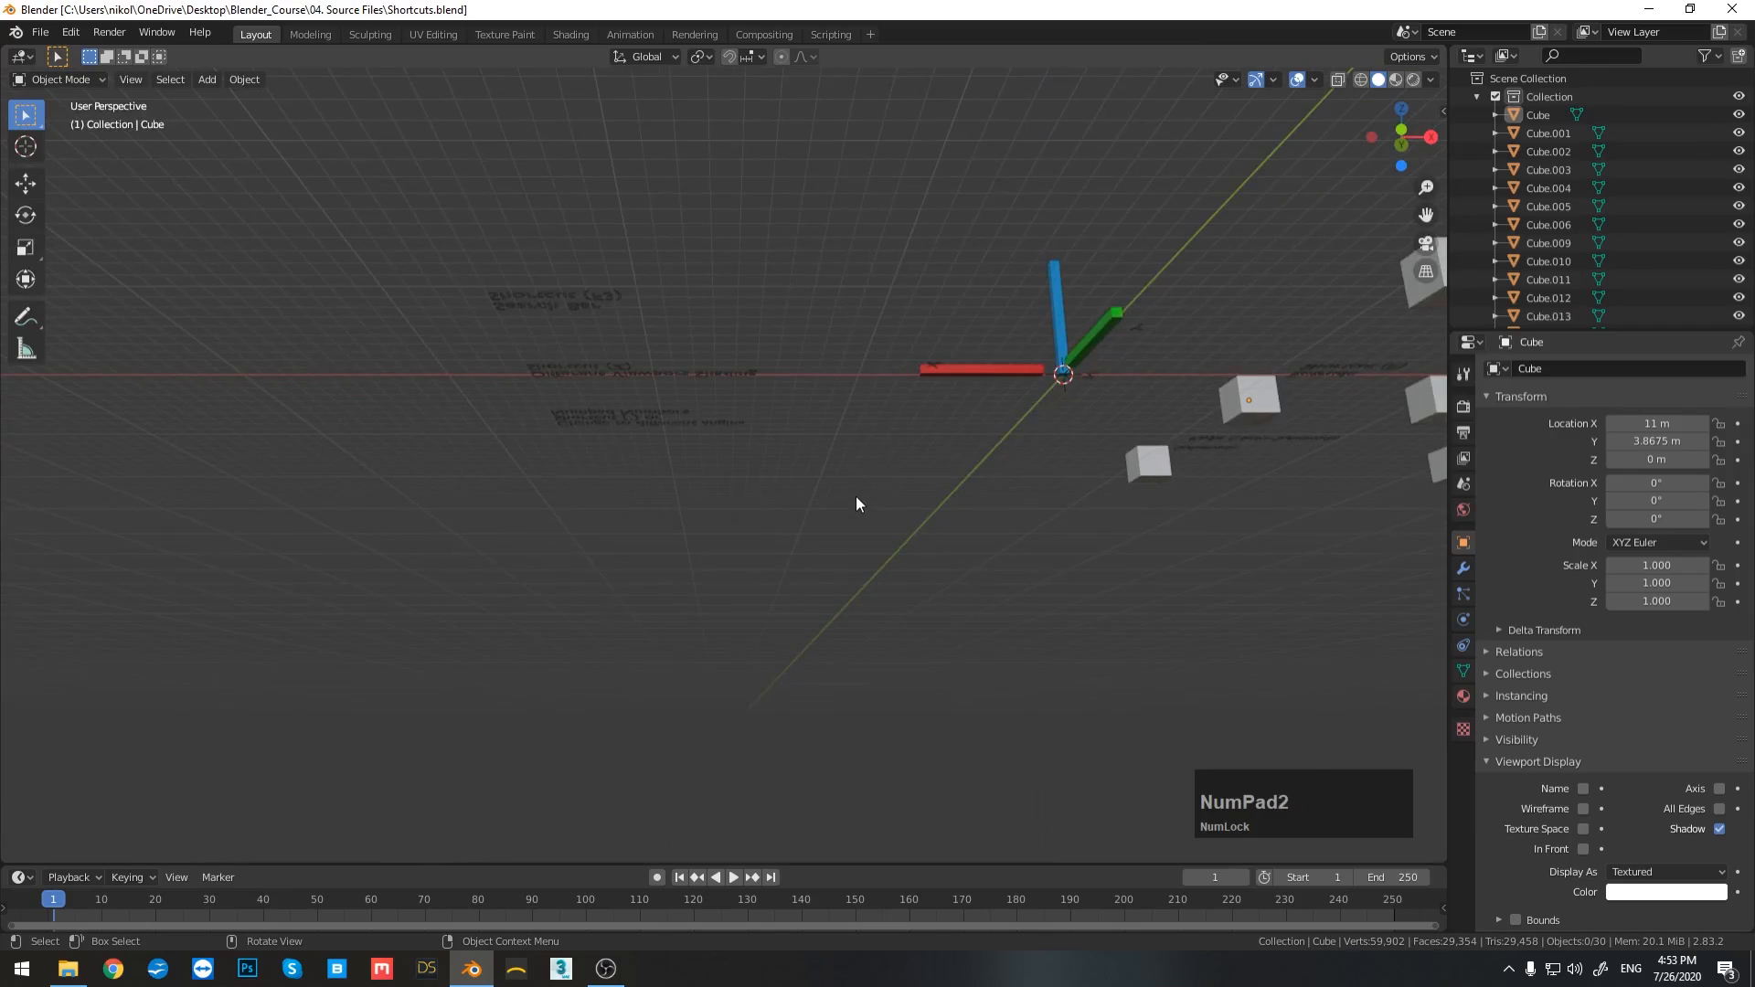
{"action": "key", "text": "KP_4"}
{"action": "middle_click_drag", "start_coordinate": [932, 424], "coordinate": [951, 561]}
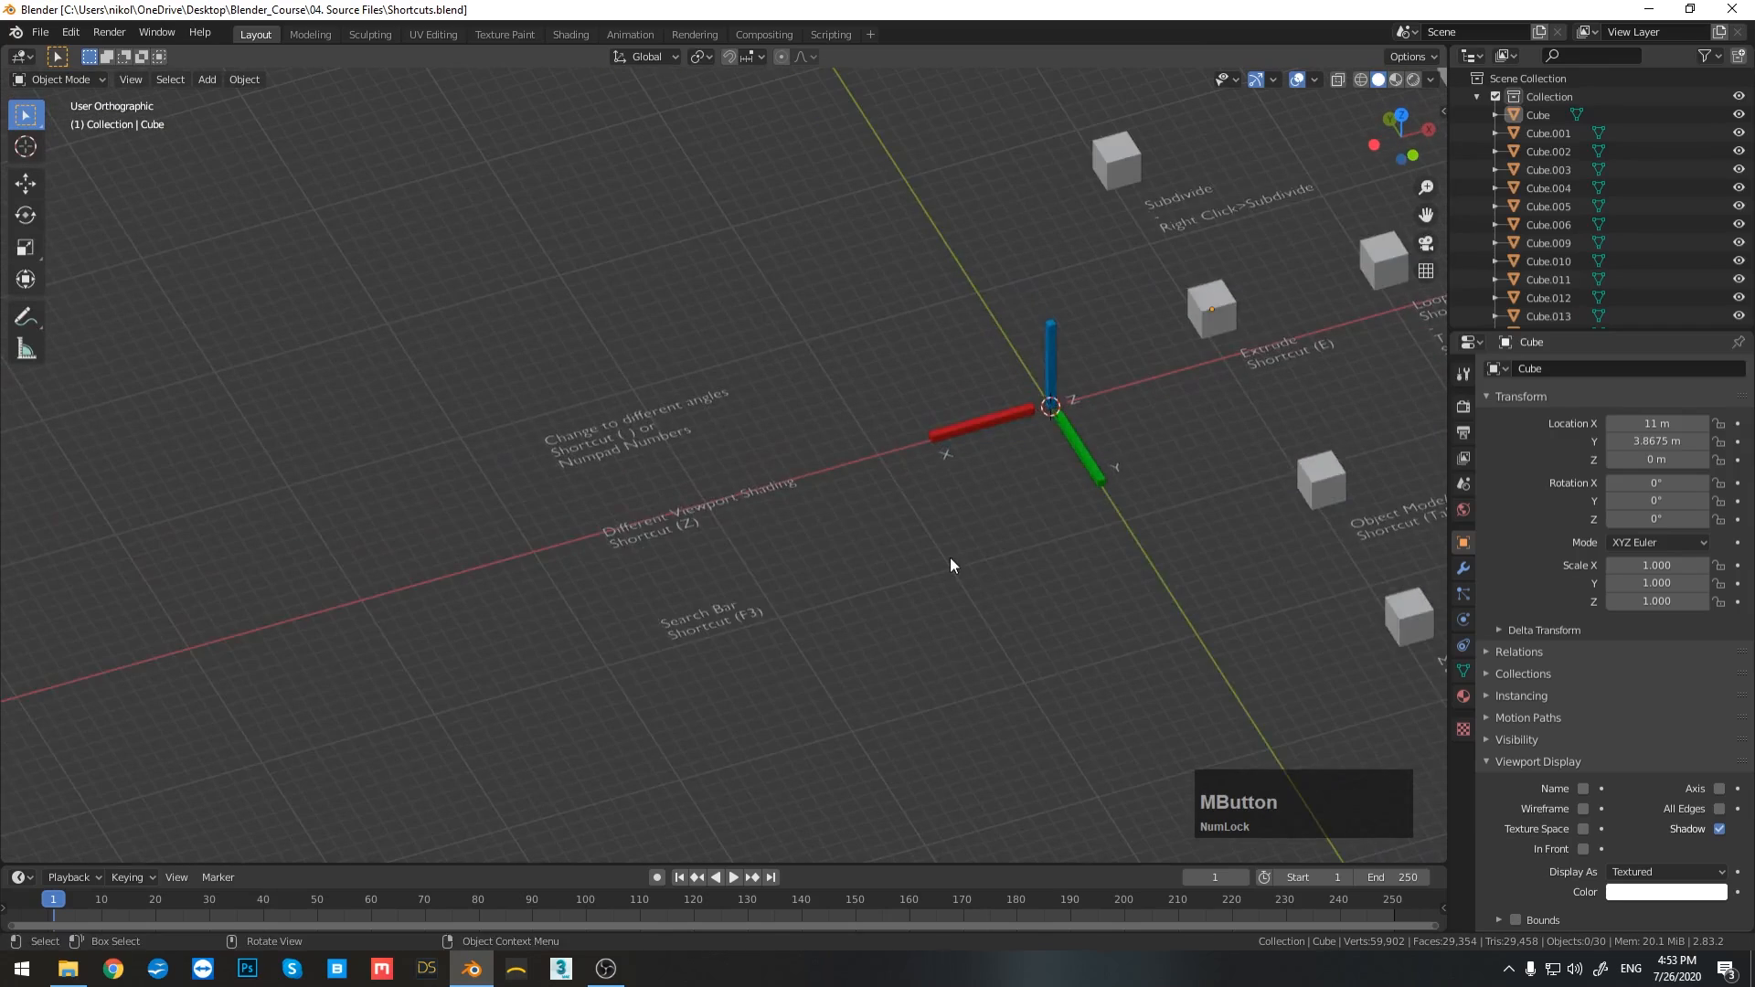
{"action": "scroll", "coordinate": [951, 562], "scroll_direction": "up", "scroll_amount": 3}
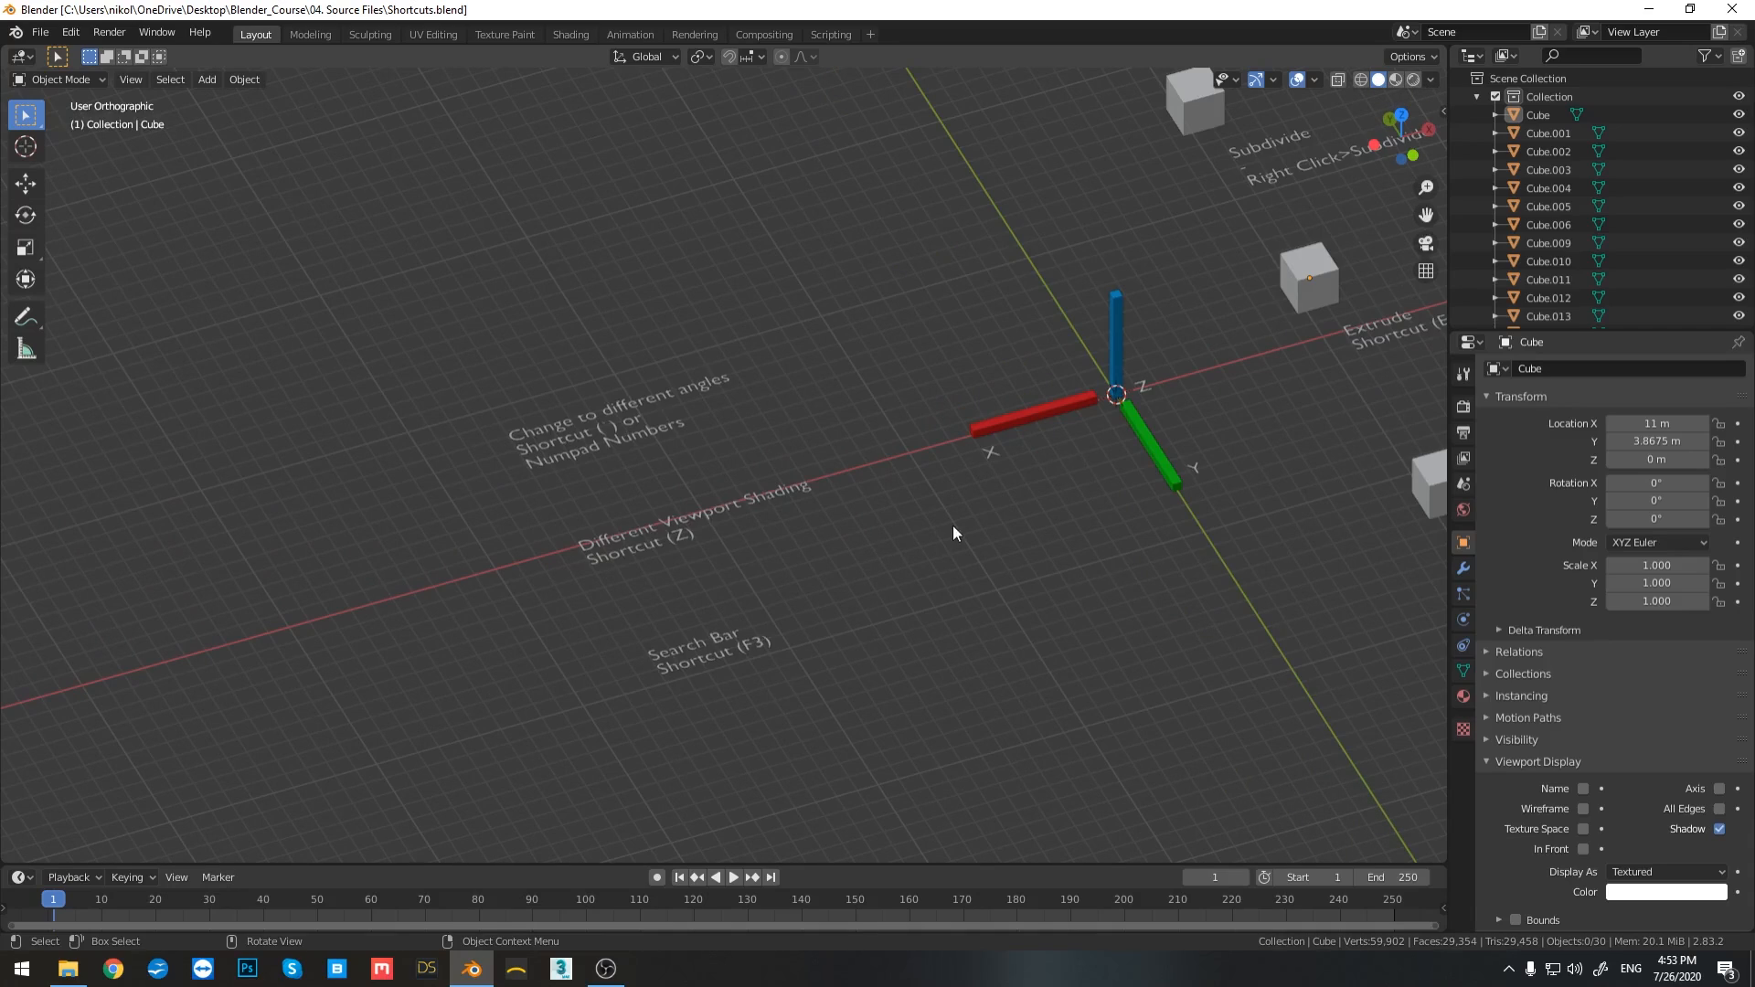
Step: Preview the scene in Wireframe, Material Preview and Rendered viewport shading, ending in Solid shading
{"action": "key", "text": "z"}
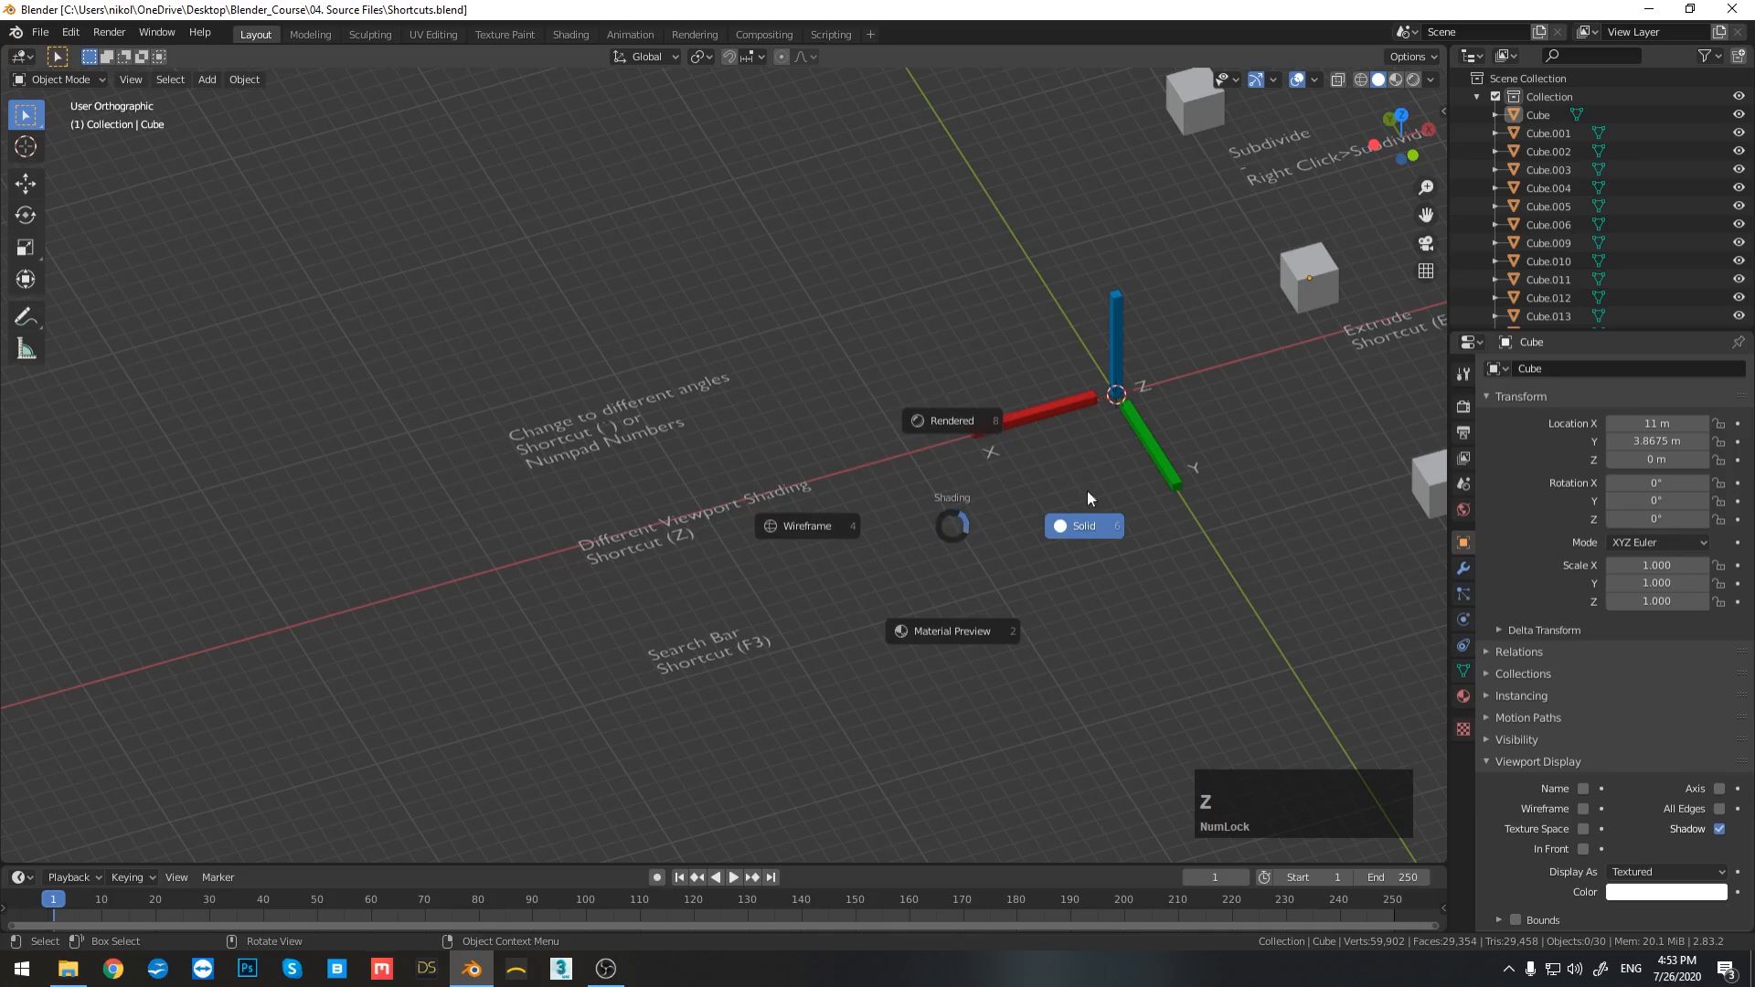
{"action": "left_click", "coordinate": [871, 535]}
{"action": "key", "text": "z"}
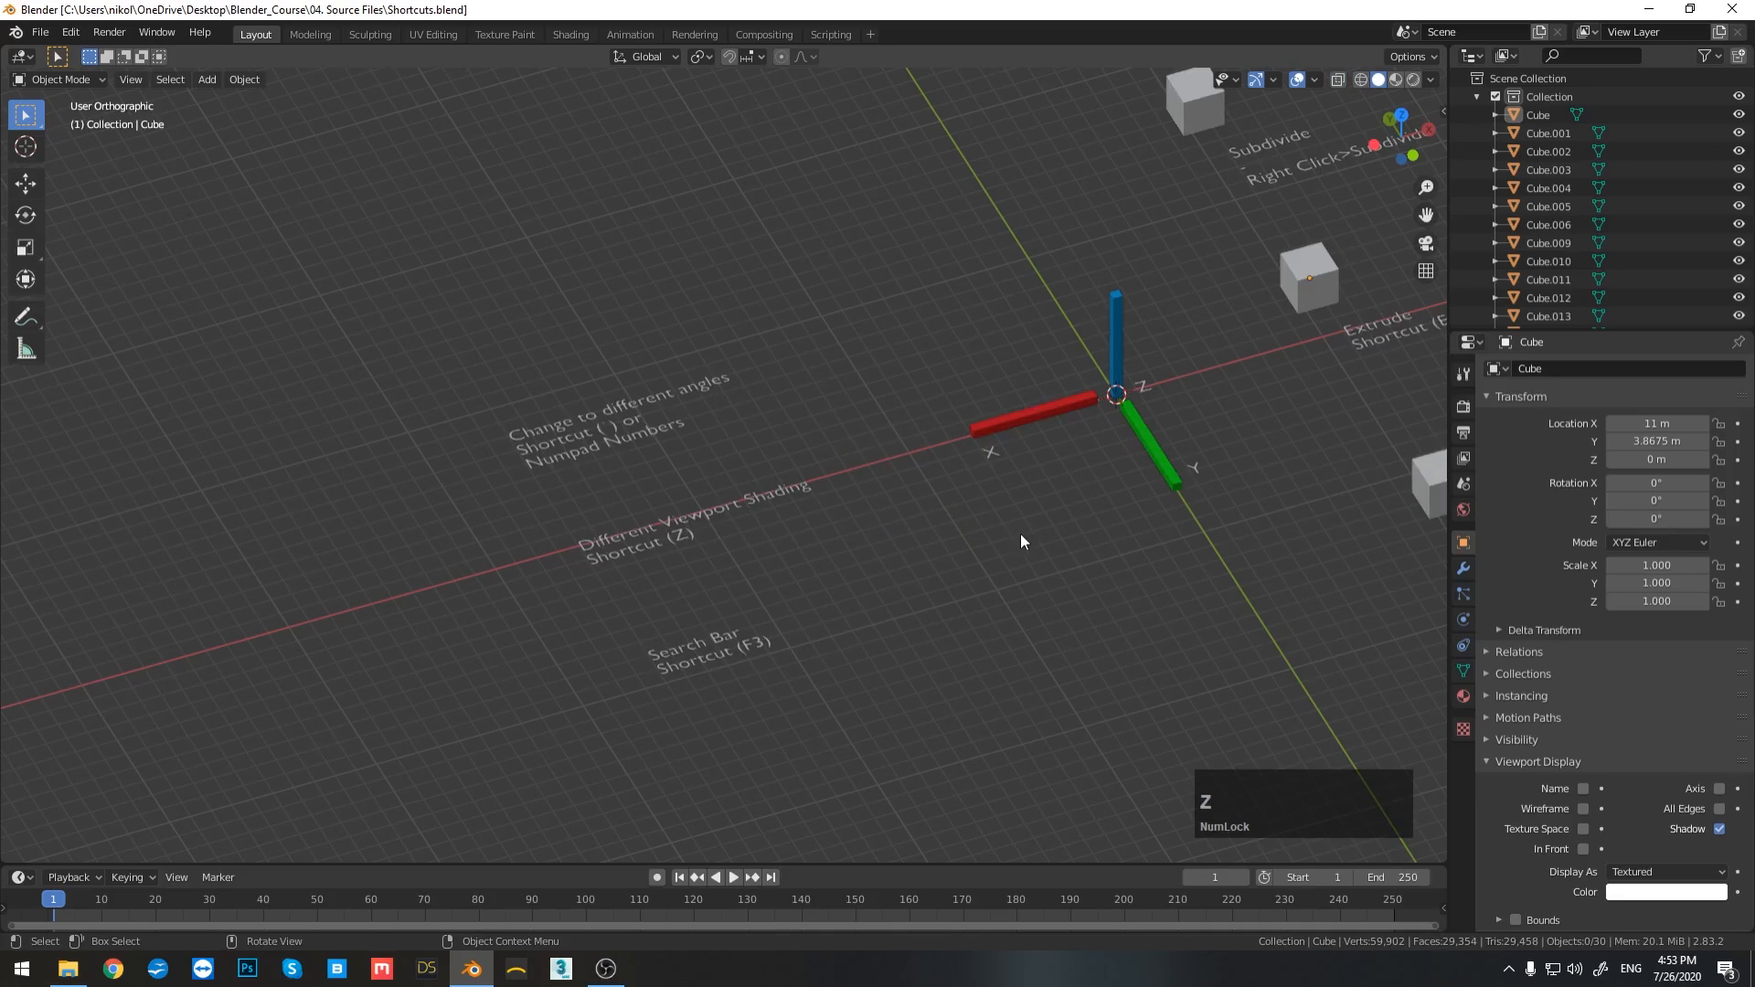
{"action": "key", "text": "z"}
{"action": "left_click", "coordinate": [996, 622]}
{"action": "key", "text": "z"}
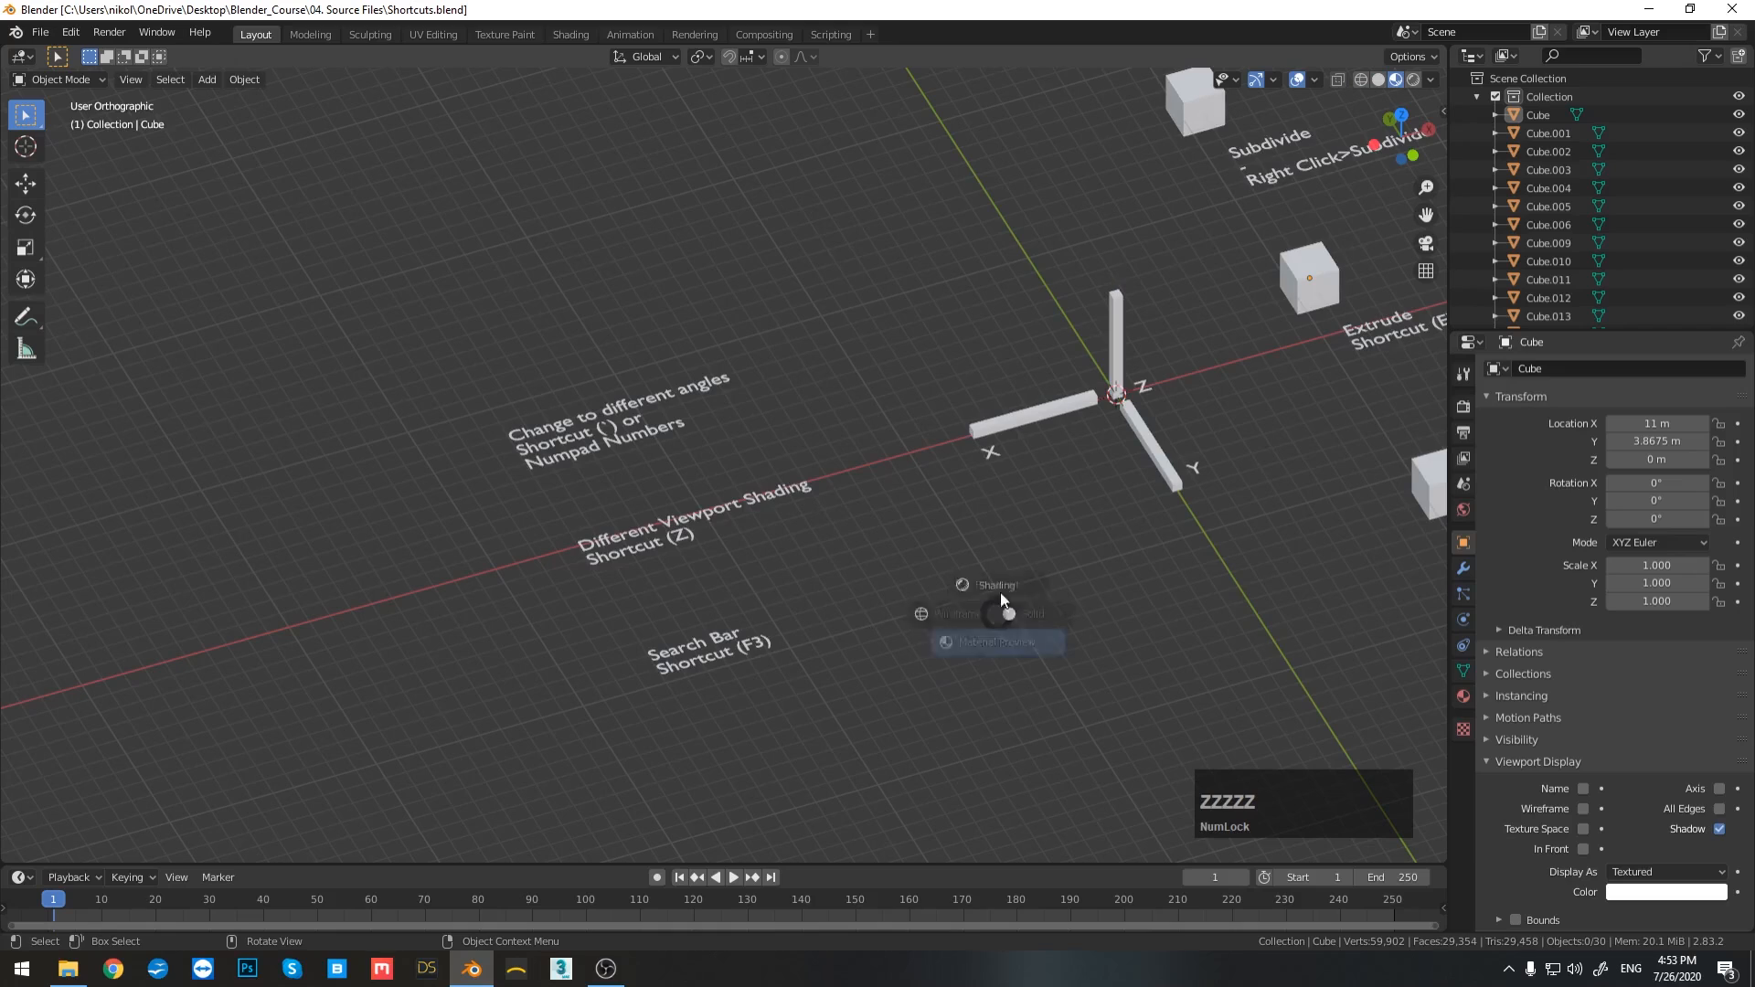
{"action": "left_click", "coordinate": [1001, 526]}
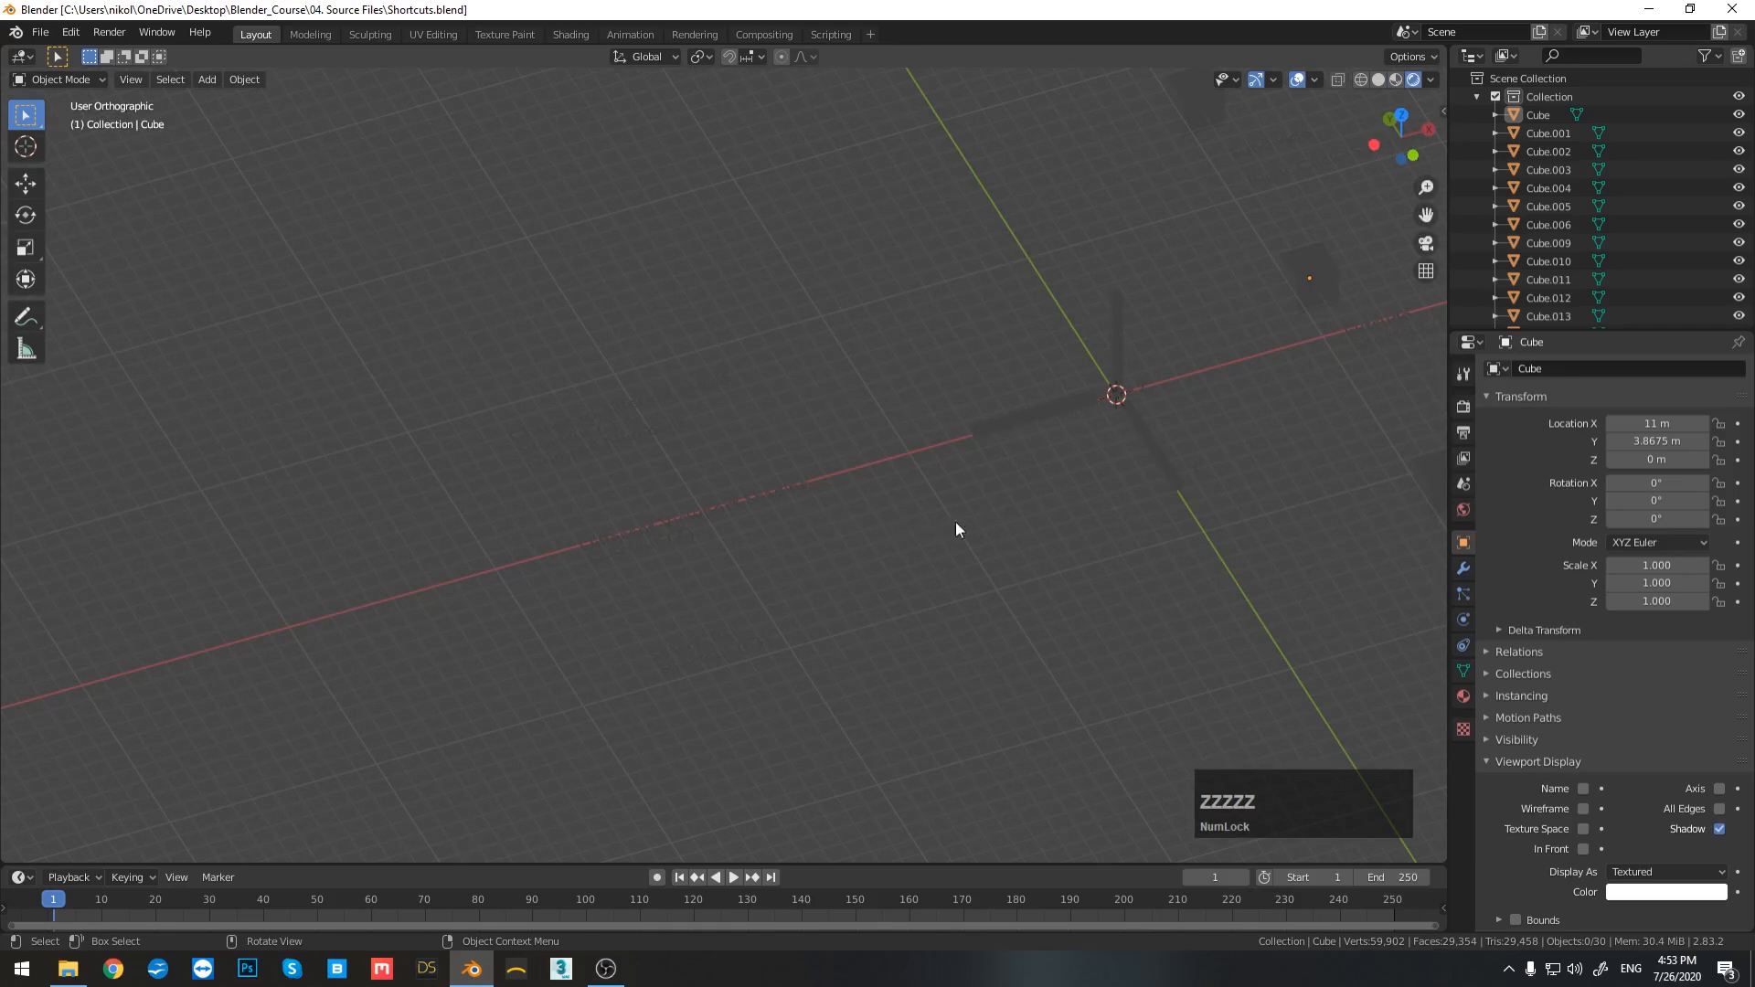
{"action": "key", "text": "z"}
{"action": "left_click", "coordinate": [1064, 529]}
Step: Bring up the operator search and dismiss it without running any command
{"action": "scroll", "coordinate": [1097, 539], "scroll_direction": "down", "scroll_amount": 3}
{"action": "middle_click_drag", "start_coordinate": [1063, 555], "coordinate": [937, 506], "text": "shift"}
{"action": "scroll", "coordinate": [905, 501], "scroll_direction": "up", "scroll_amount": 3}
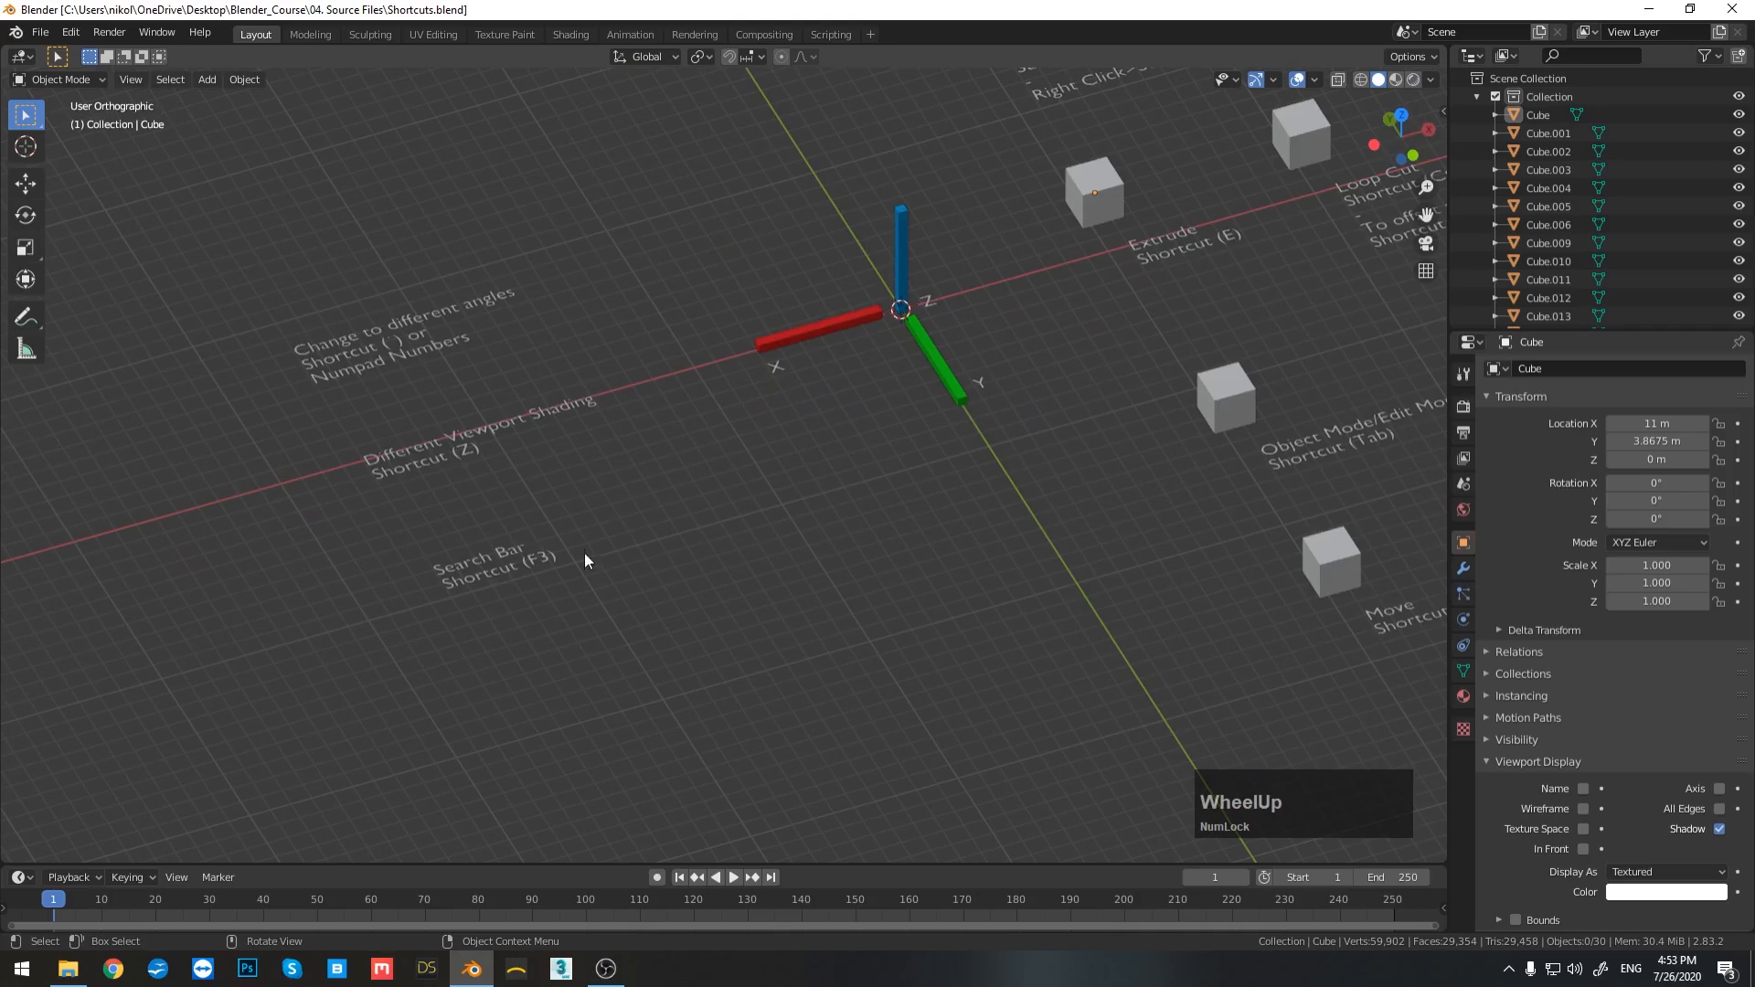
{"action": "middle_click_drag", "start_coordinate": [503, 518], "coordinate": [500, 521], "text": "shift"}
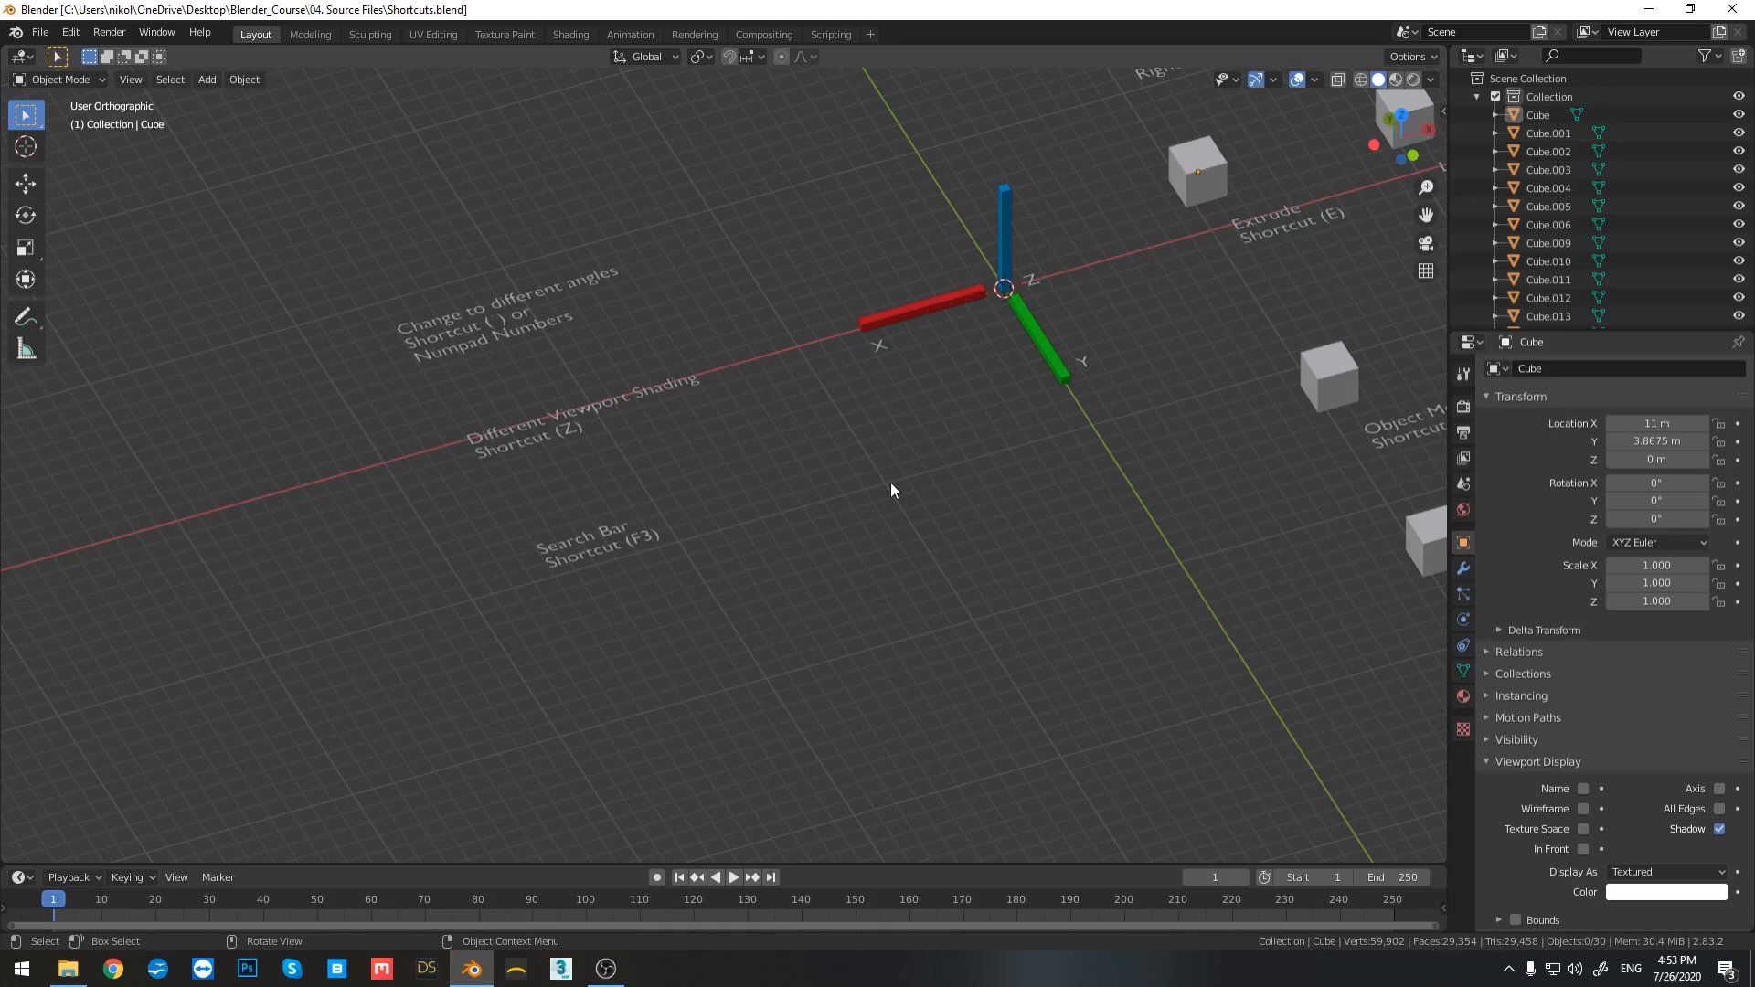
{"action": "key", "text": "F3"}
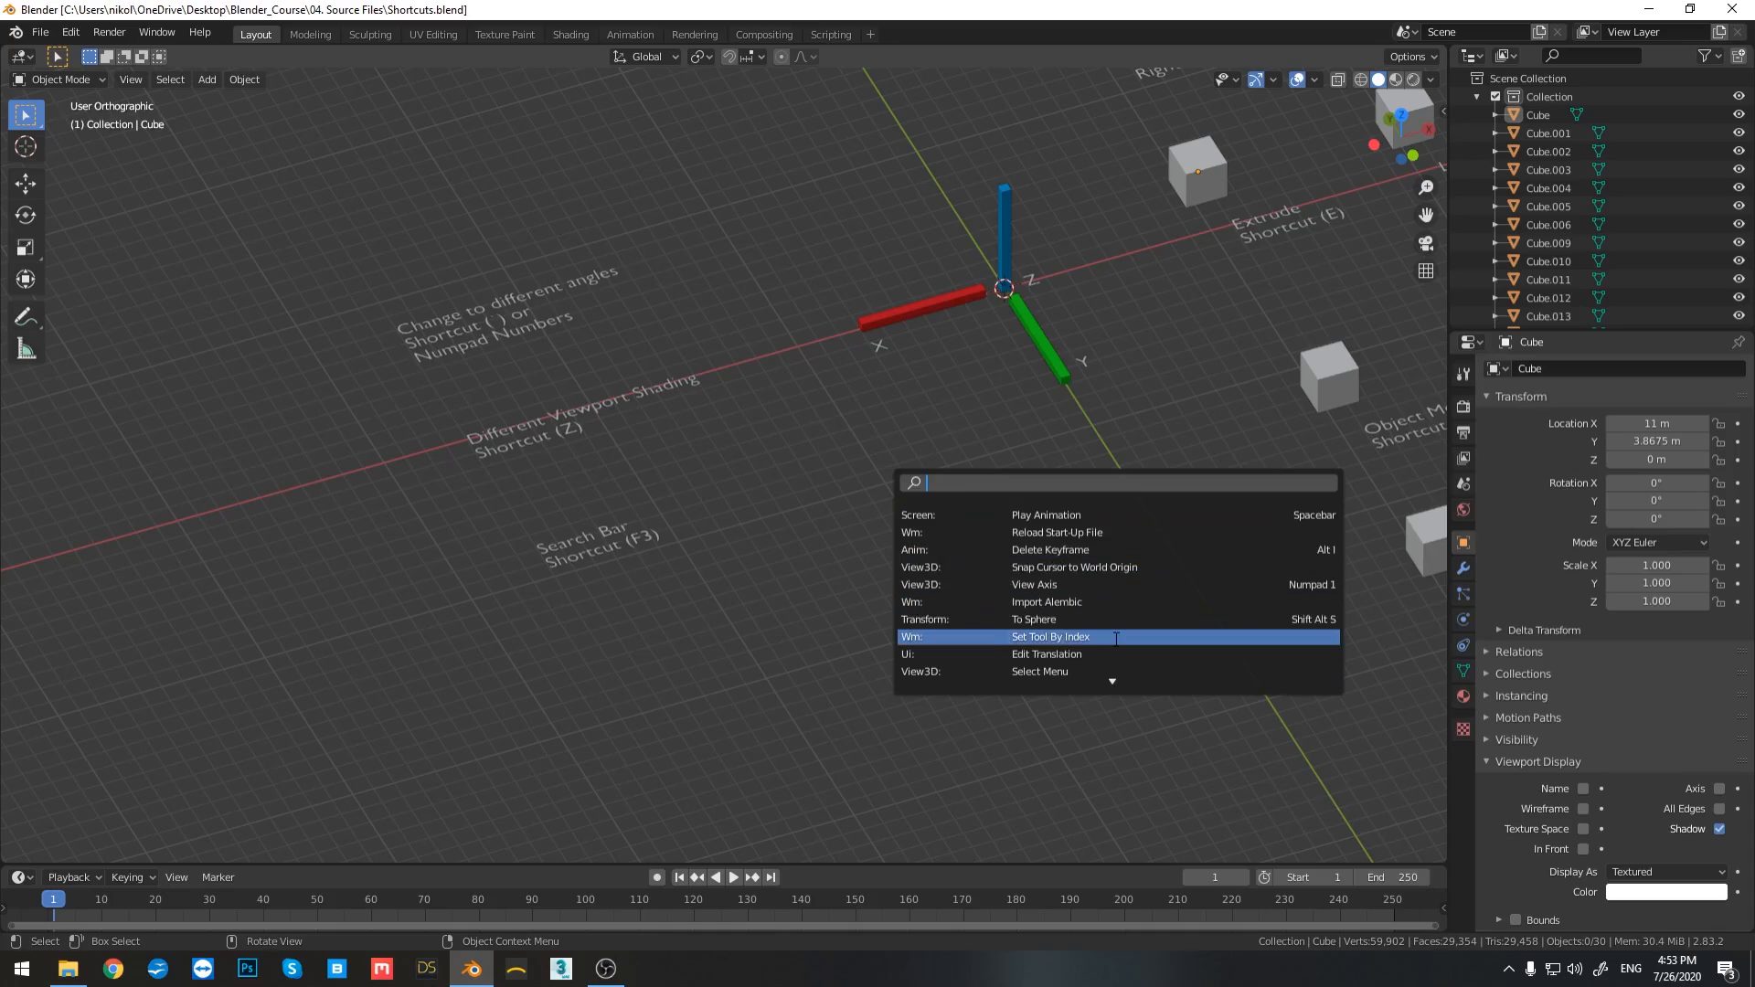
{"action": "key", "text": "Escape"}
Step: Select the cube beside the Move label and try moving it freely
{"action": "middle_click_drag", "start_coordinate": [1084, 553], "coordinate": [832, 426]}
{"action": "scroll", "coordinate": [1063, 540], "scroll_direction": "down", "scroll_amount": 4}
{"action": "scroll", "coordinate": [975, 502], "scroll_direction": "up", "scroll_amount": 5}
{"action": "key", "text": "KP_1"}
{"action": "scroll", "coordinate": [890, 479], "scroll_direction": "down", "scroll_amount": 2}
{"action": "left_click", "coordinate": [640, 591]}
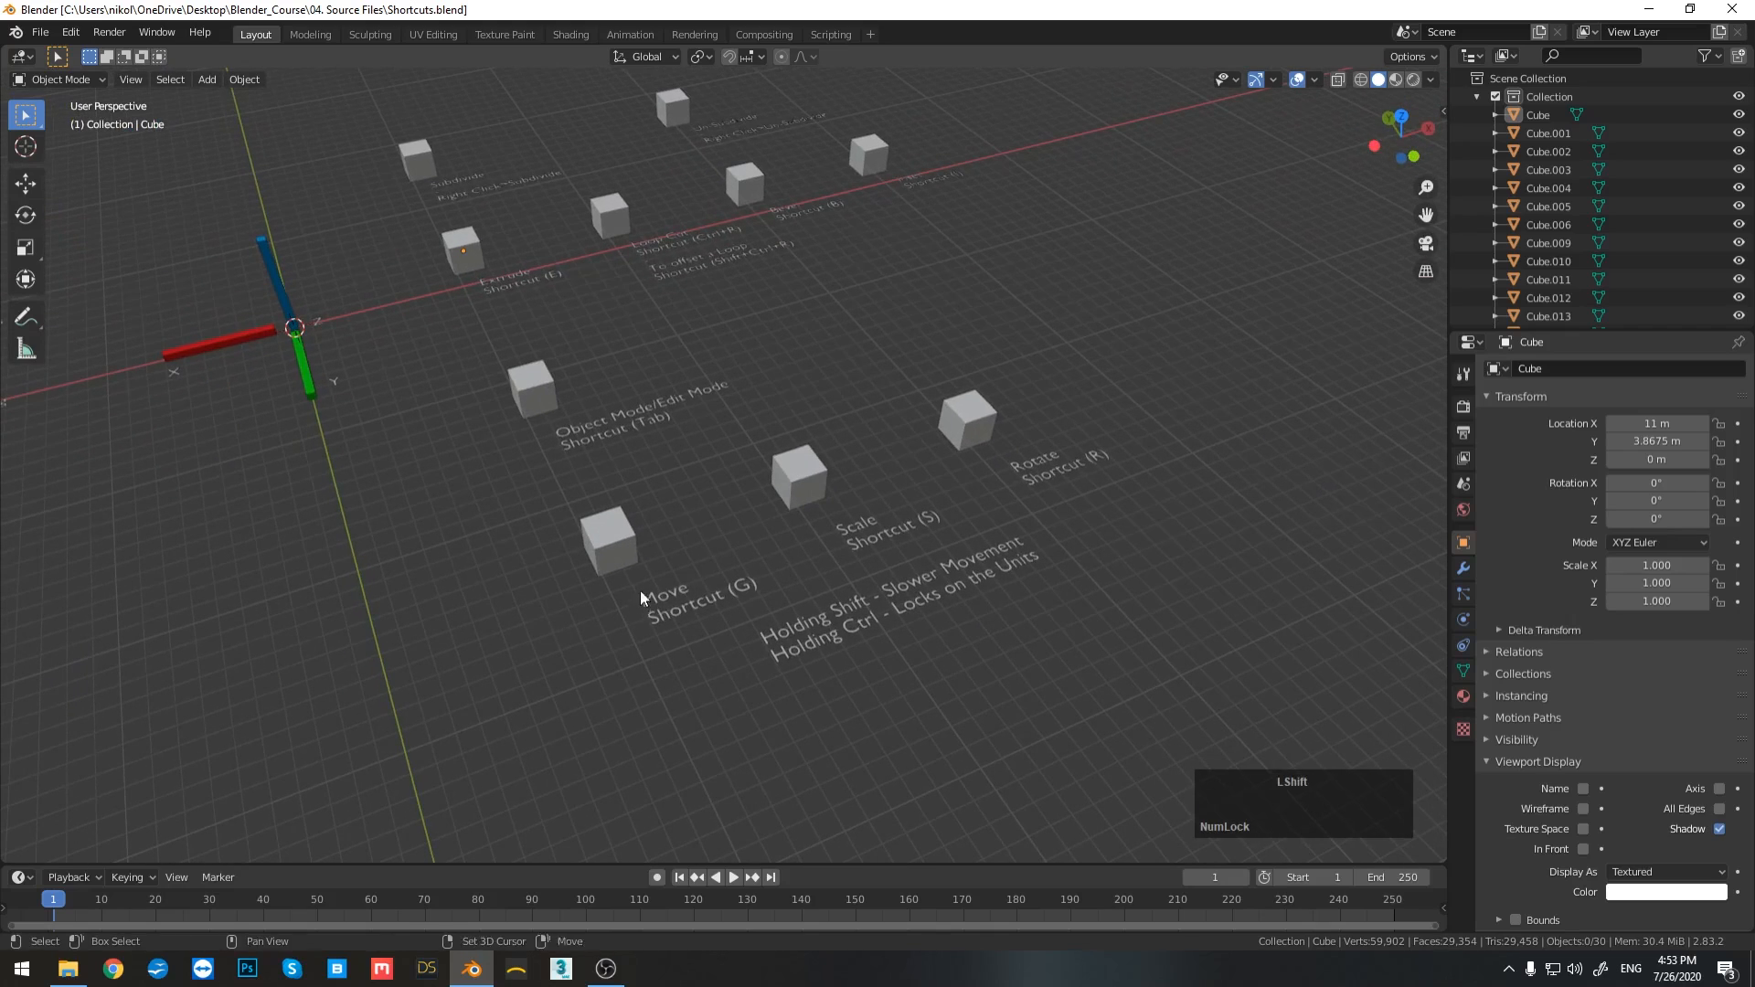
{"action": "middle_click_drag", "start_coordinate": [640, 591], "coordinate": [798, 532], "text": "shift"}
{"action": "scroll", "coordinate": [806, 523], "scroll_direction": "up", "scroll_amount": 1}
{"action": "left_click", "coordinate": [831, 493]}
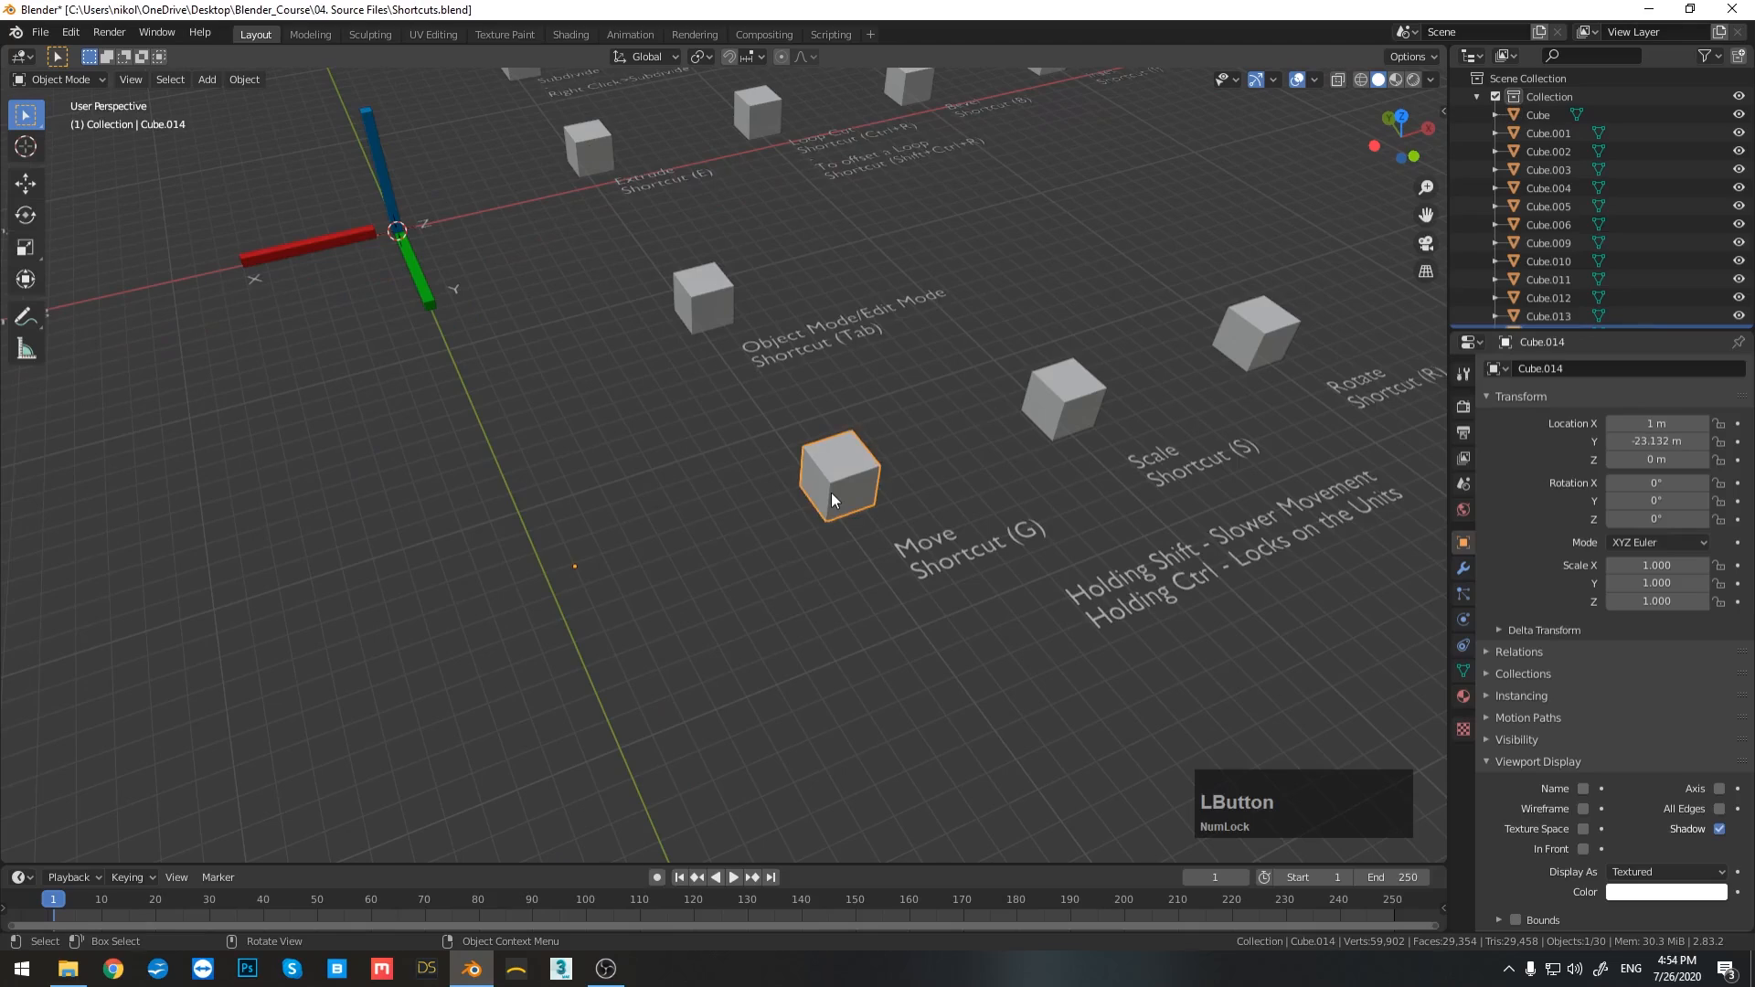
{"action": "key", "text": "g"}
{"action": "key", "text": "Escape"}
Step: Try moving the selected cube freely and constrained to the X, Y and Z axes, cancelling each move
{"action": "middle_click_drag", "start_coordinate": [467, 279], "coordinate": [244, 421]}
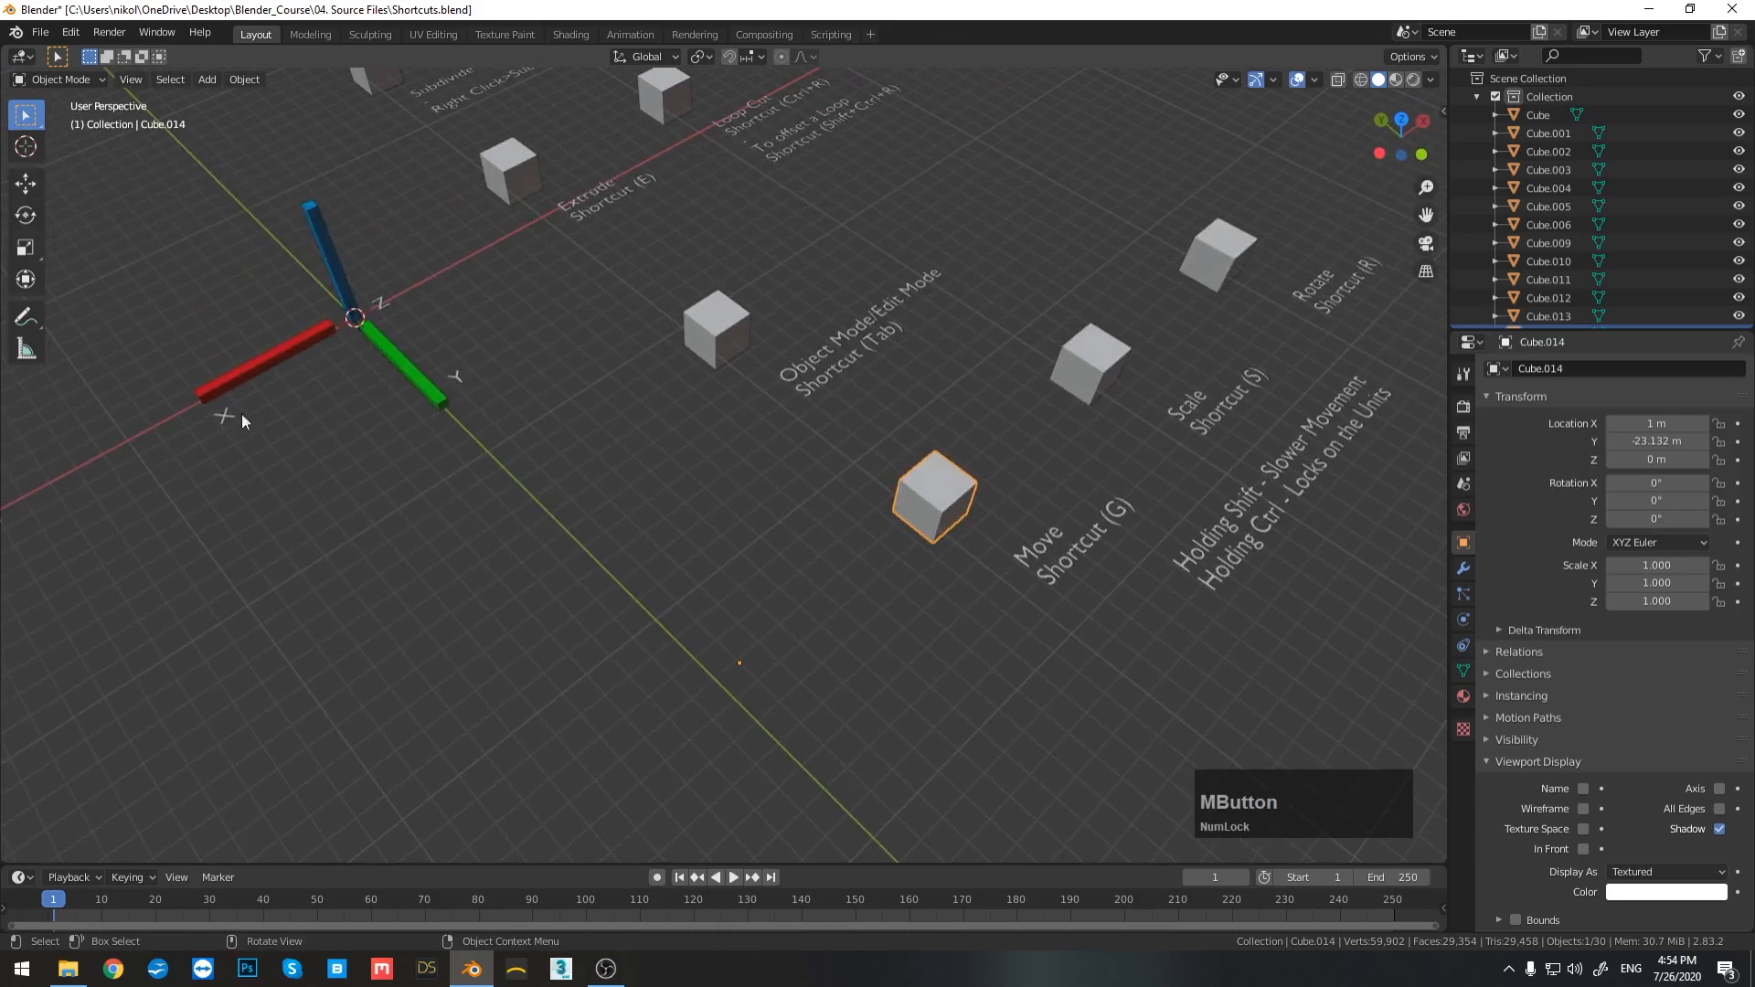
{"action": "key", "text": "g"}
{"action": "key", "text": "Escape"}
{"action": "key", "text": "g"}
{"action": "key", "text": "x"}
{"action": "key", "text": "Escape"}
{"action": "key", "text": "g"}
{"action": "key", "text": "y"}
{"action": "key", "text": "Escape"}
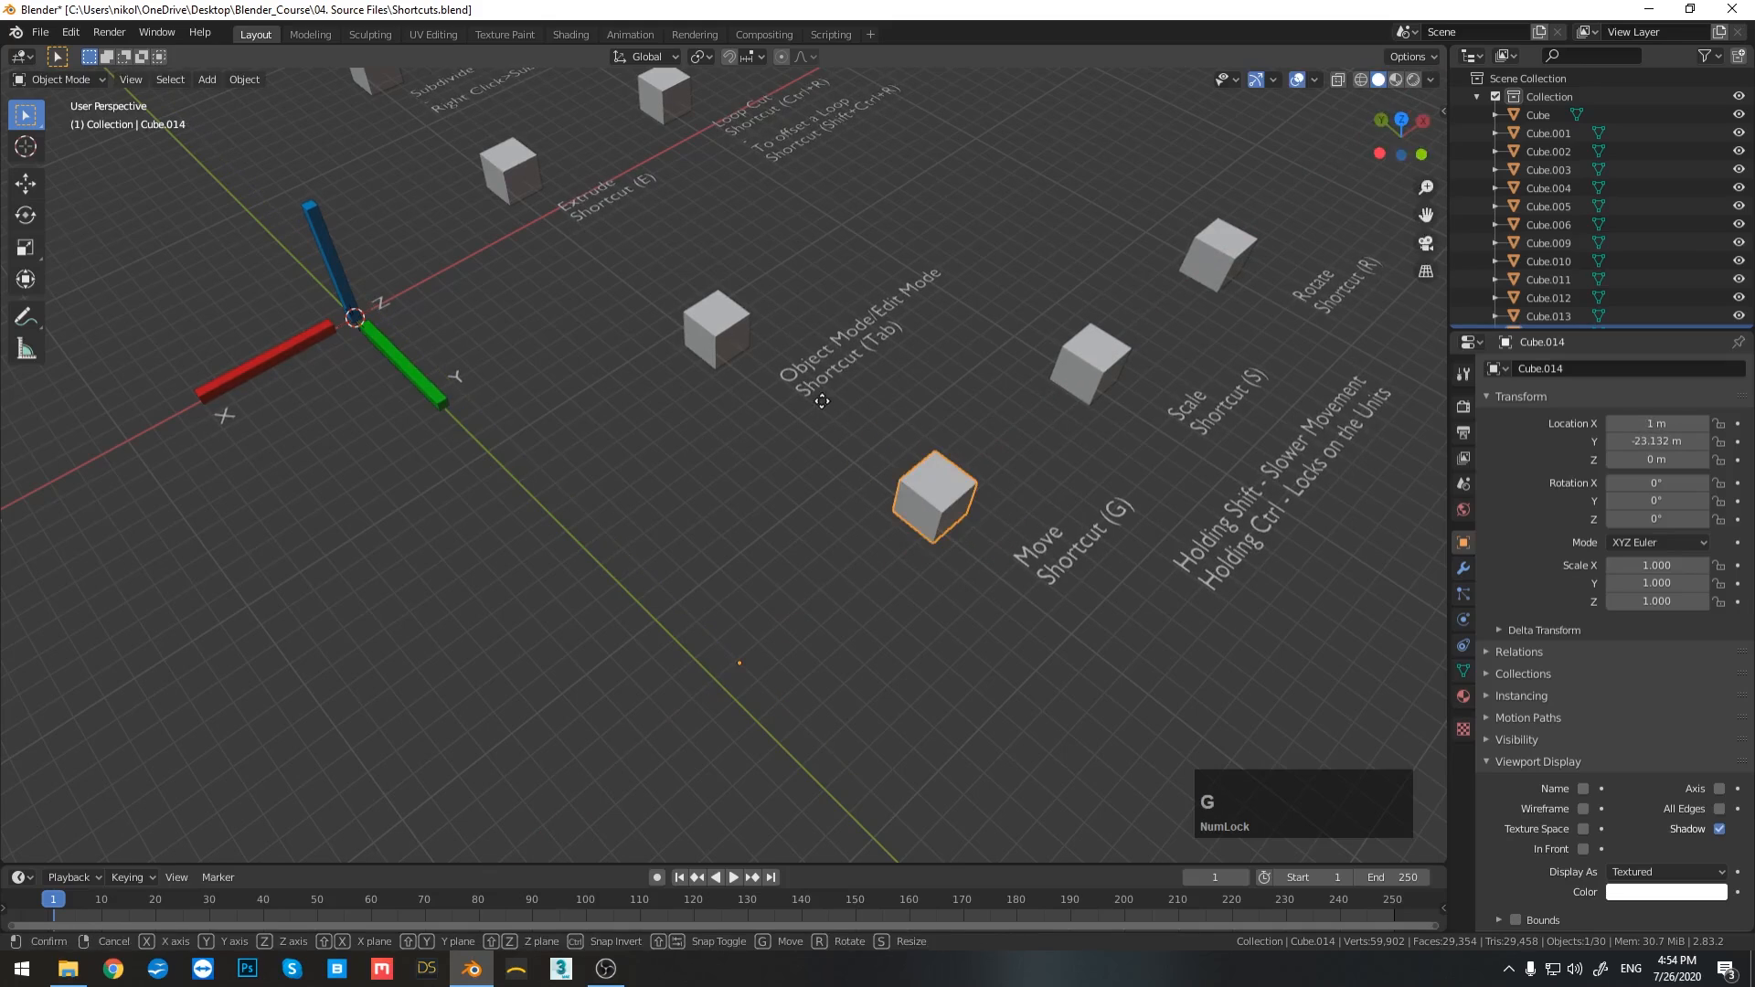
{"action": "key", "text": "g"}
{"action": "key", "text": "z"}
{"action": "key", "text": "Escape"}
Step: Select the cube beside the Scale label and try scaling it uniformly, along Y and along X, cancelling each attempt
{"action": "middle_click_drag", "start_coordinate": [924, 408], "coordinate": [879, 403]}
{"action": "left_click", "coordinate": [923, 392]}
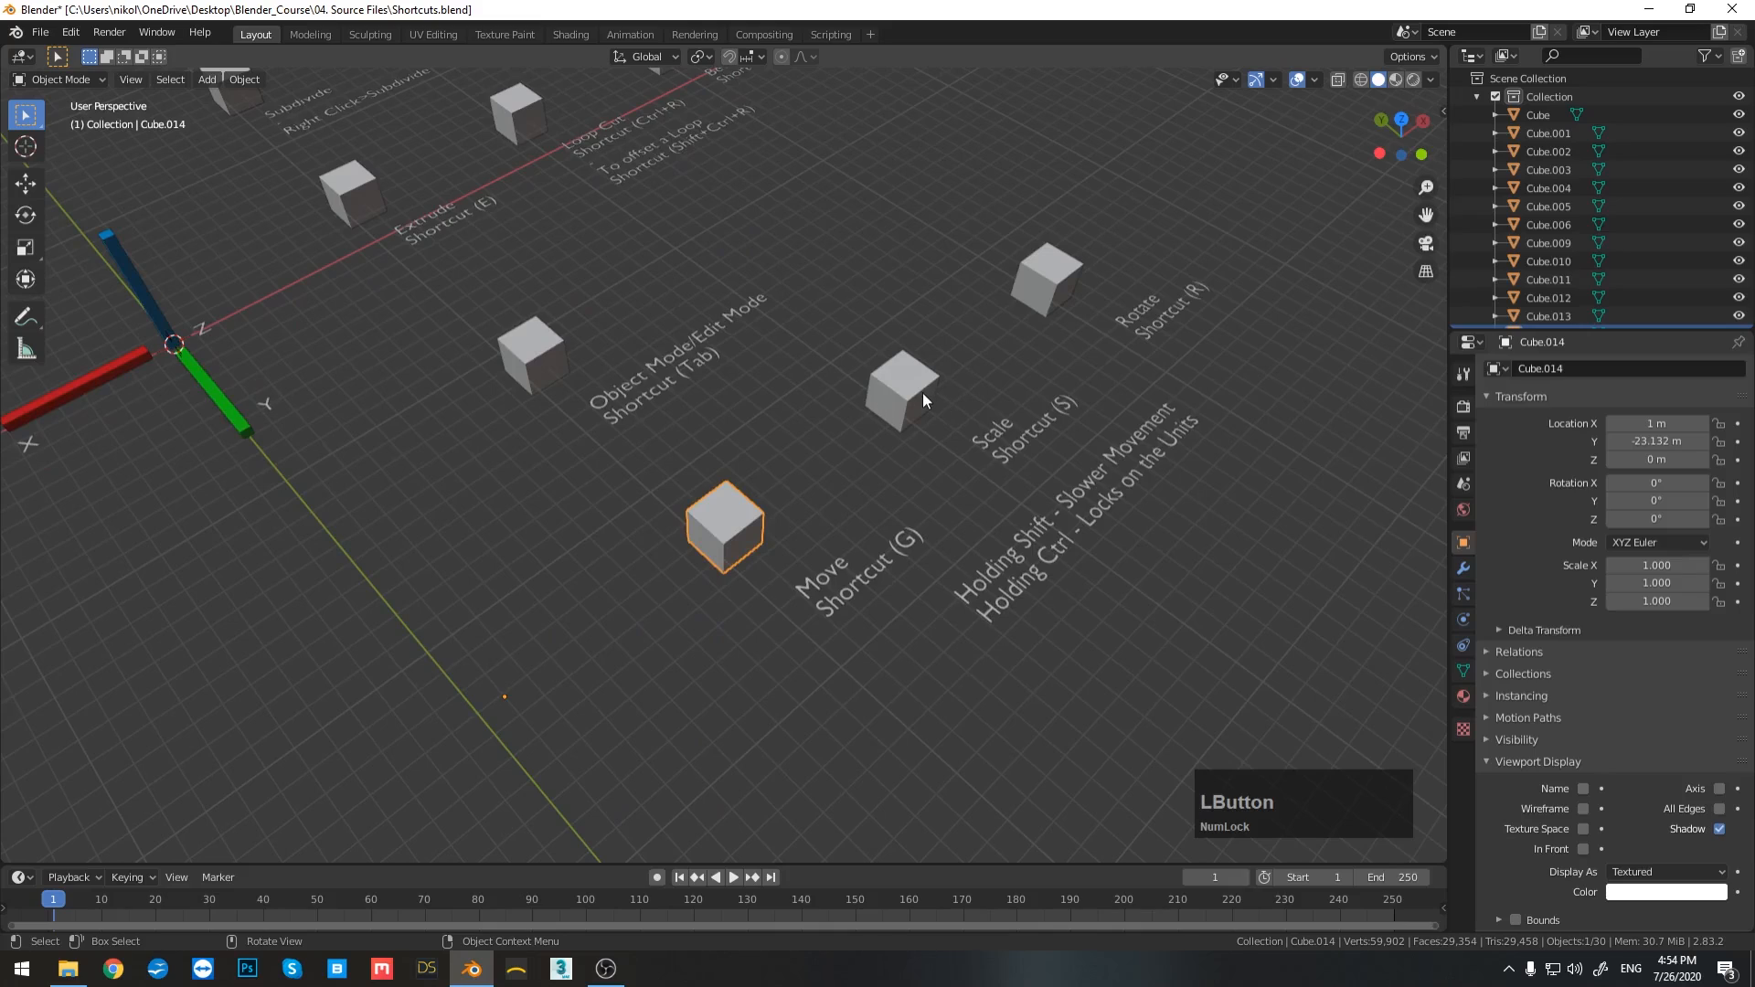
{"action": "key", "text": "s"}
{"action": "key", "text": "Escape"}
{"action": "key", "text": "s"}
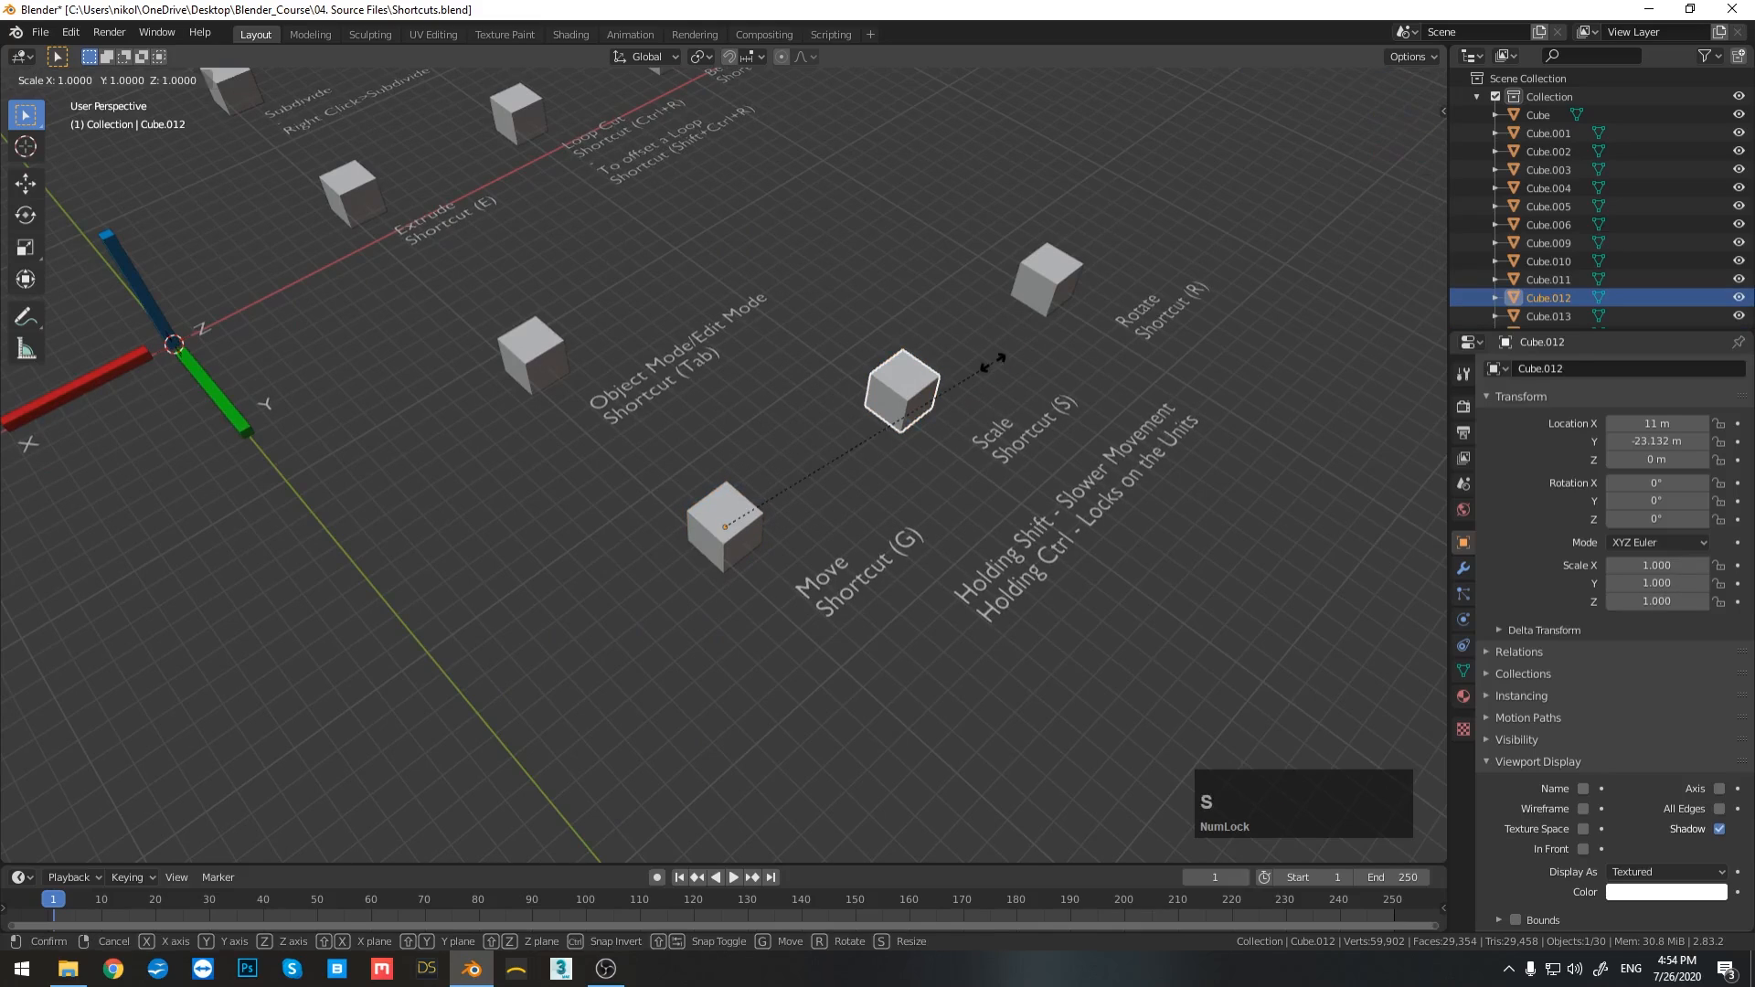
{"action": "key", "text": "y"}
{"action": "key", "text": "Escape"}
{"action": "key", "text": "s"}
{"action": "key", "text": "x"}
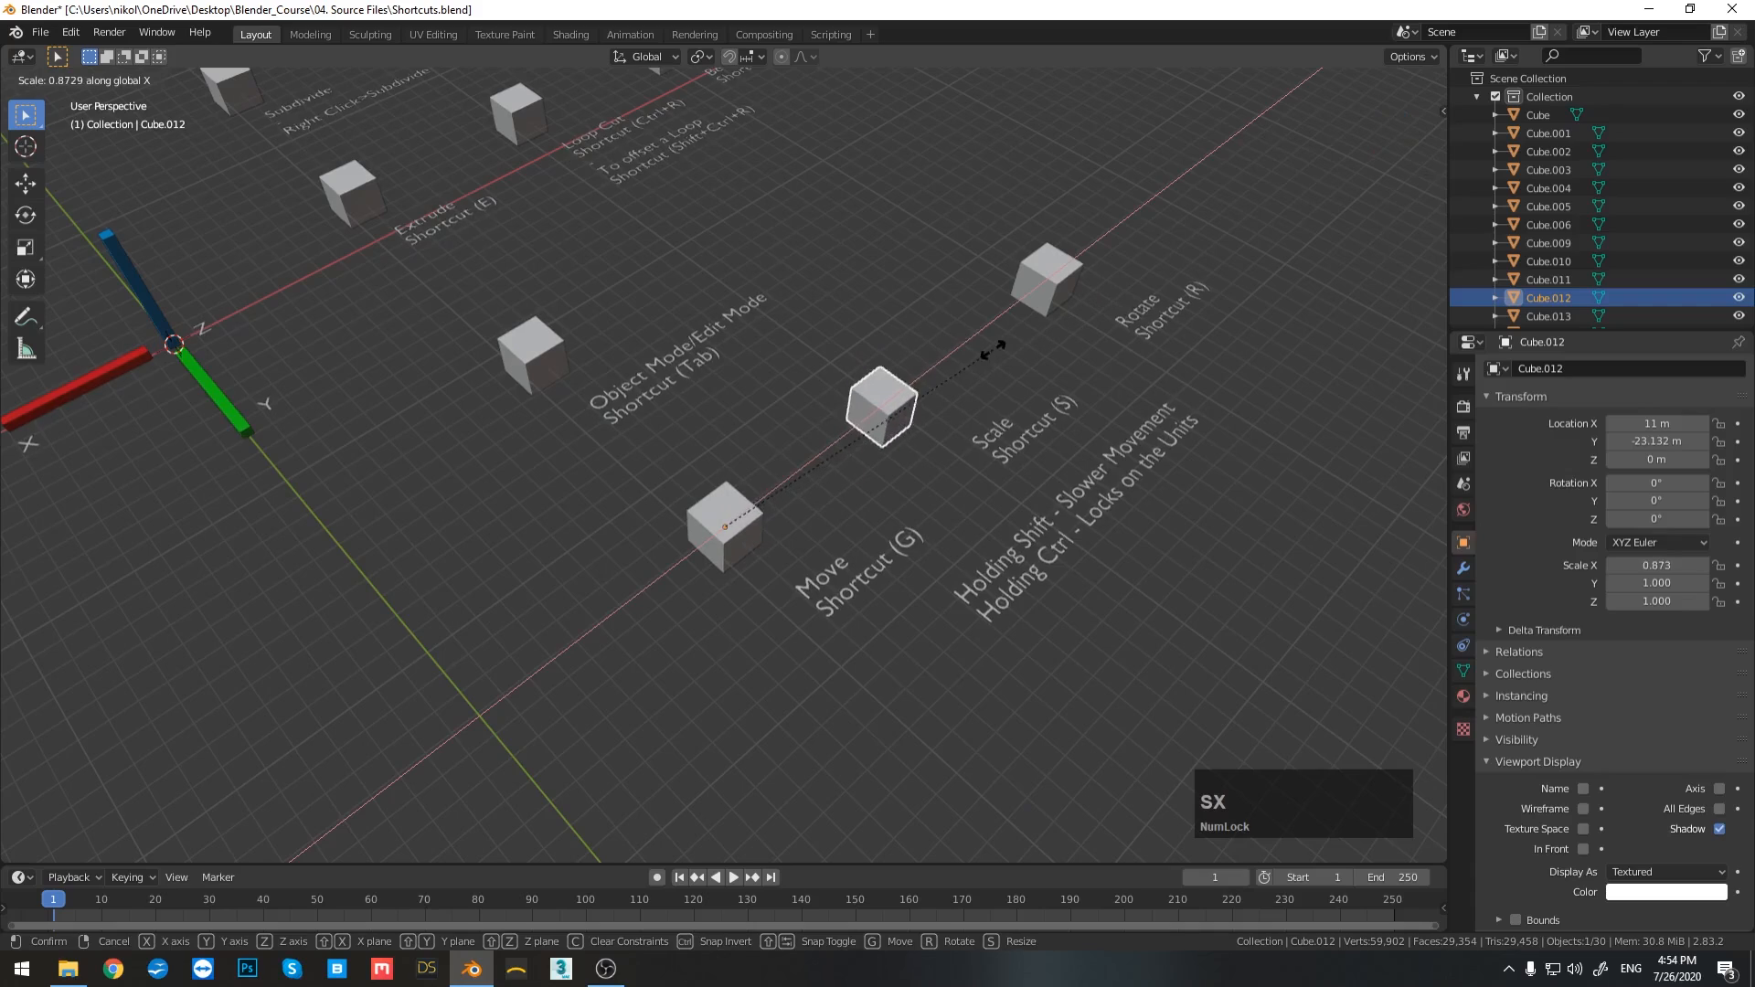
{"action": "key", "text": "Escape"}
Step: Scale the cube beside the Scale label along the Z axis by a factor of about 1.318
{"action": "key", "text": "s"}
{"action": "key", "text": "z"}
{"action": "left_click", "coordinate": [1070, 274]}
{"action": "key", "text": "Escape"}
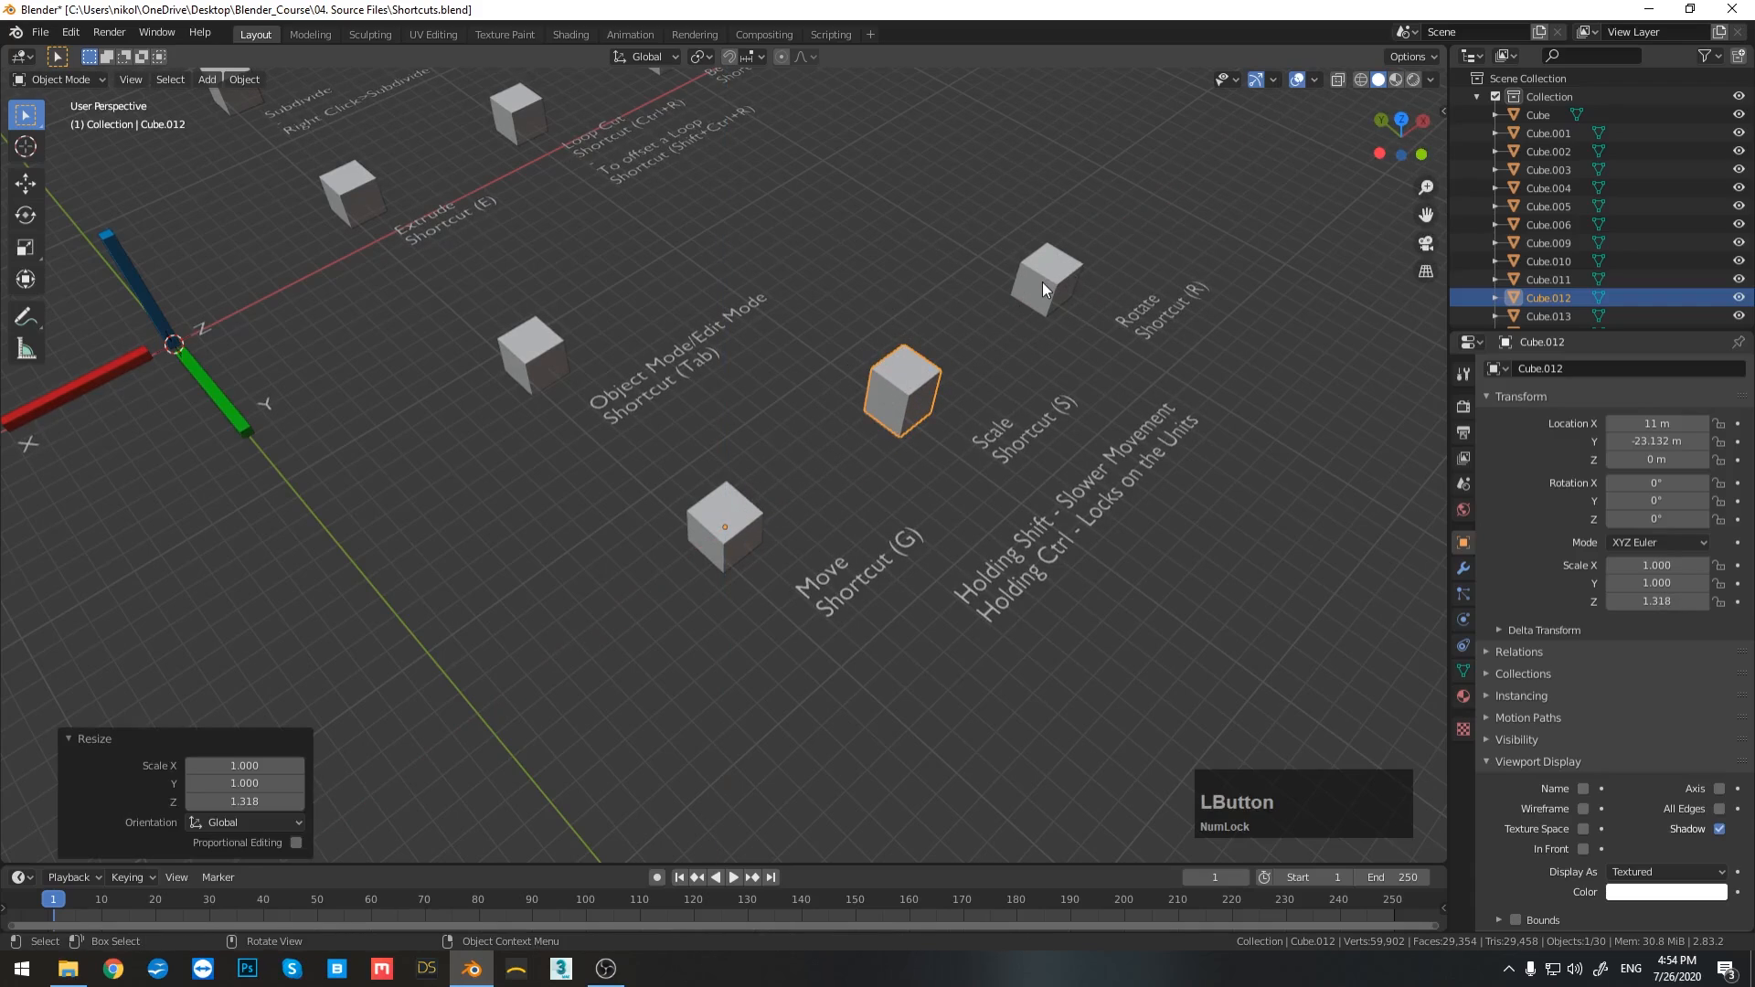
Step: Select the cube beside the Rotate label and try rotating it, including about the Y axis, cancelling each rotation
{"action": "left_click", "coordinate": [1043, 282]}
{"action": "key", "text": "r"}
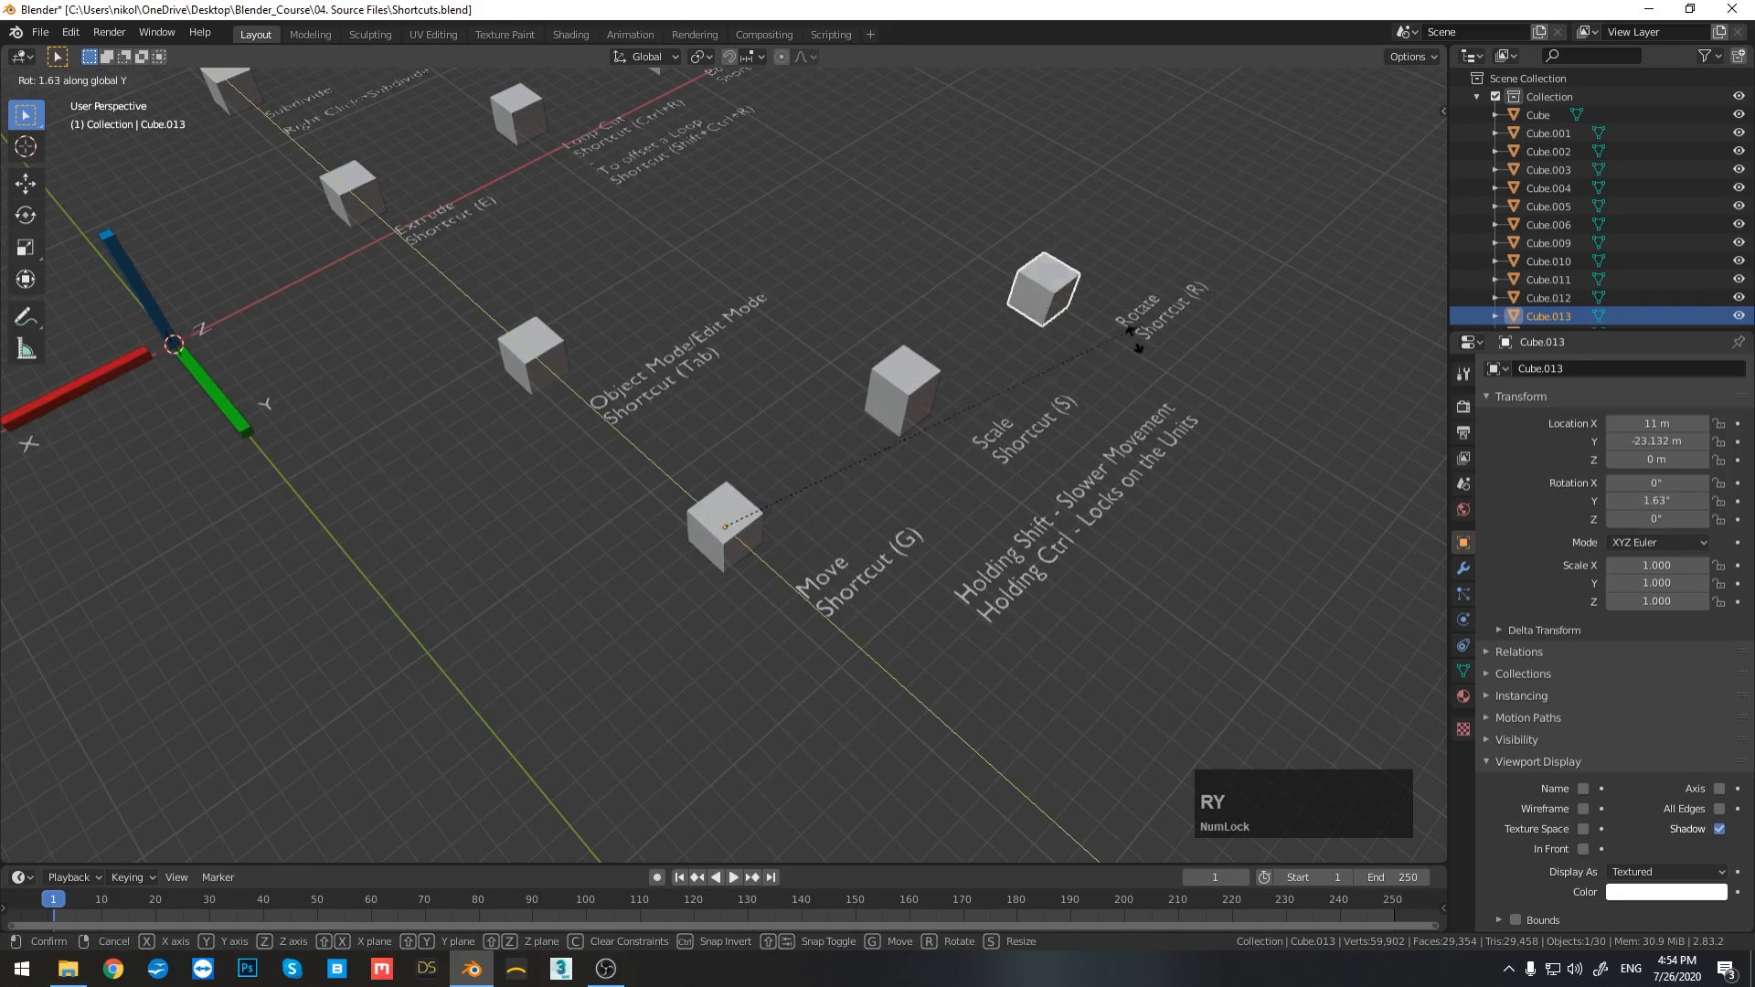
{"action": "key", "text": "Escape"}
{"action": "key", "text": "r"}
{"action": "key", "text": "Escape"}
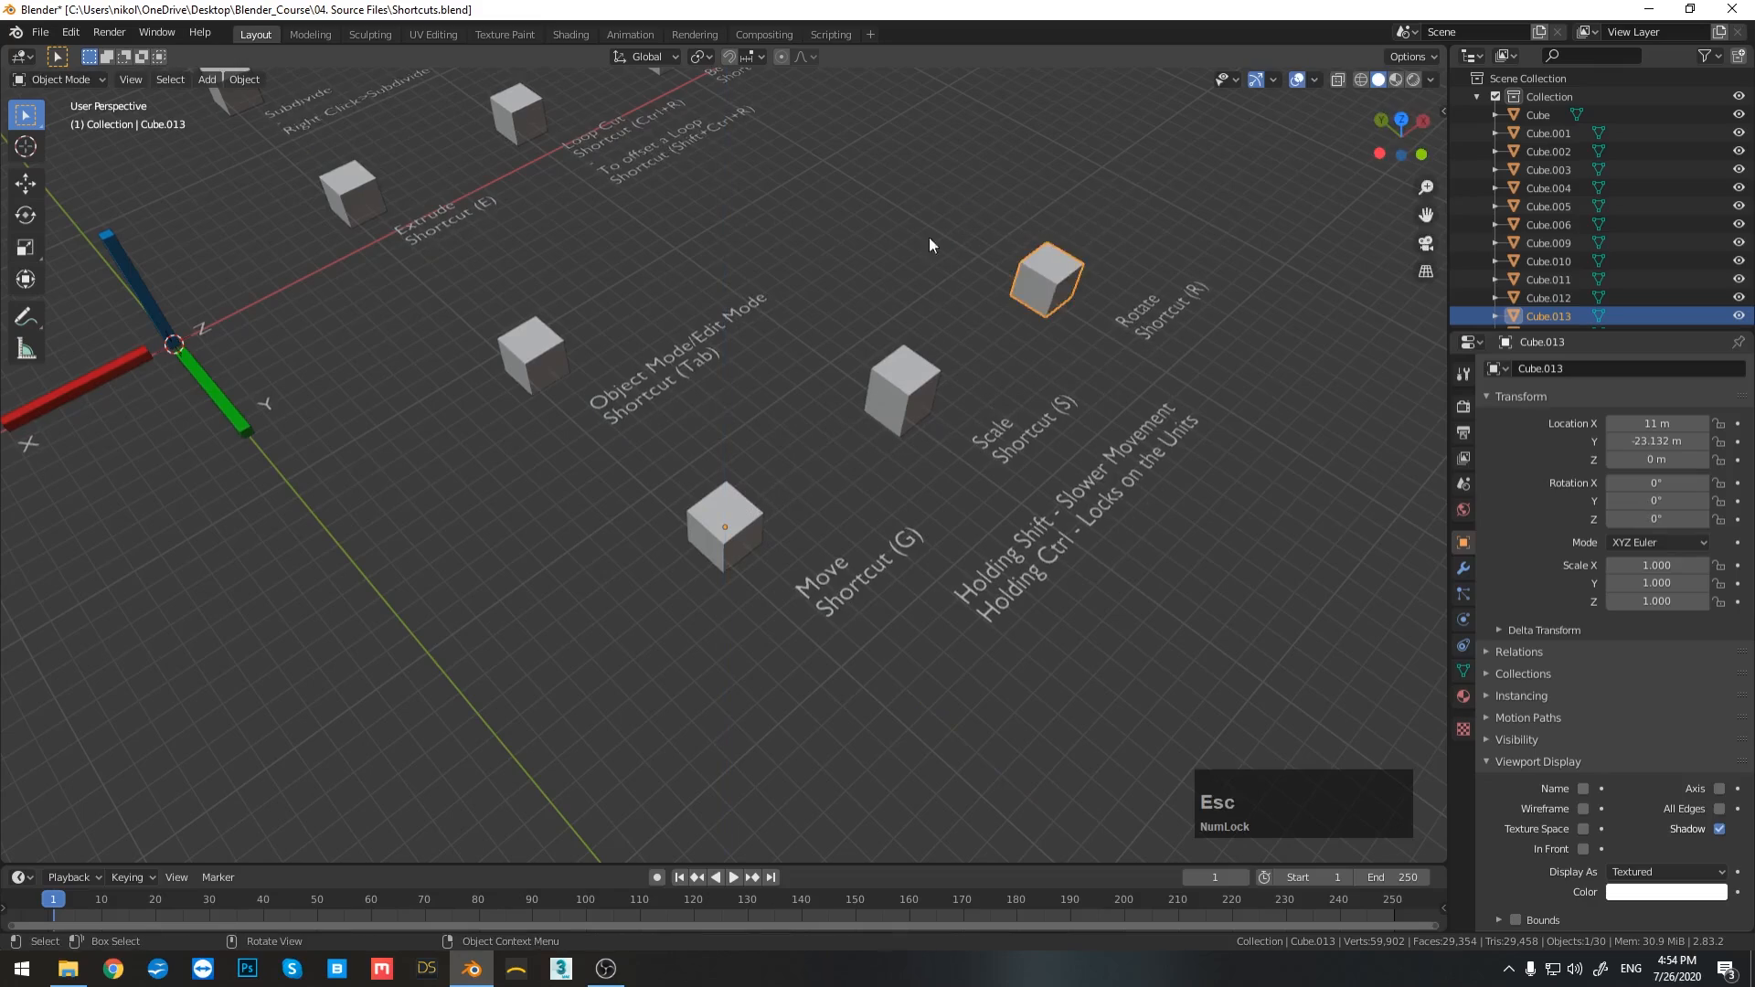
Step: Select all geometry of the cube beside the Object Mode/Edit Mode label in Edit Mode and return to Object Mode
{"action": "middle_click_drag", "start_coordinate": [929, 238], "coordinate": [683, 488]}
{"action": "scroll", "coordinate": [990, 360], "scroll_direction": "up", "scroll_amount": 5}
{"action": "scroll", "coordinate": [974, 396], "scroll_direction": "down", "scroll_amount": 3}
{"action": "left_click", "coordinate": [627, 501]}
{"action": "key", "text": "Tab"}
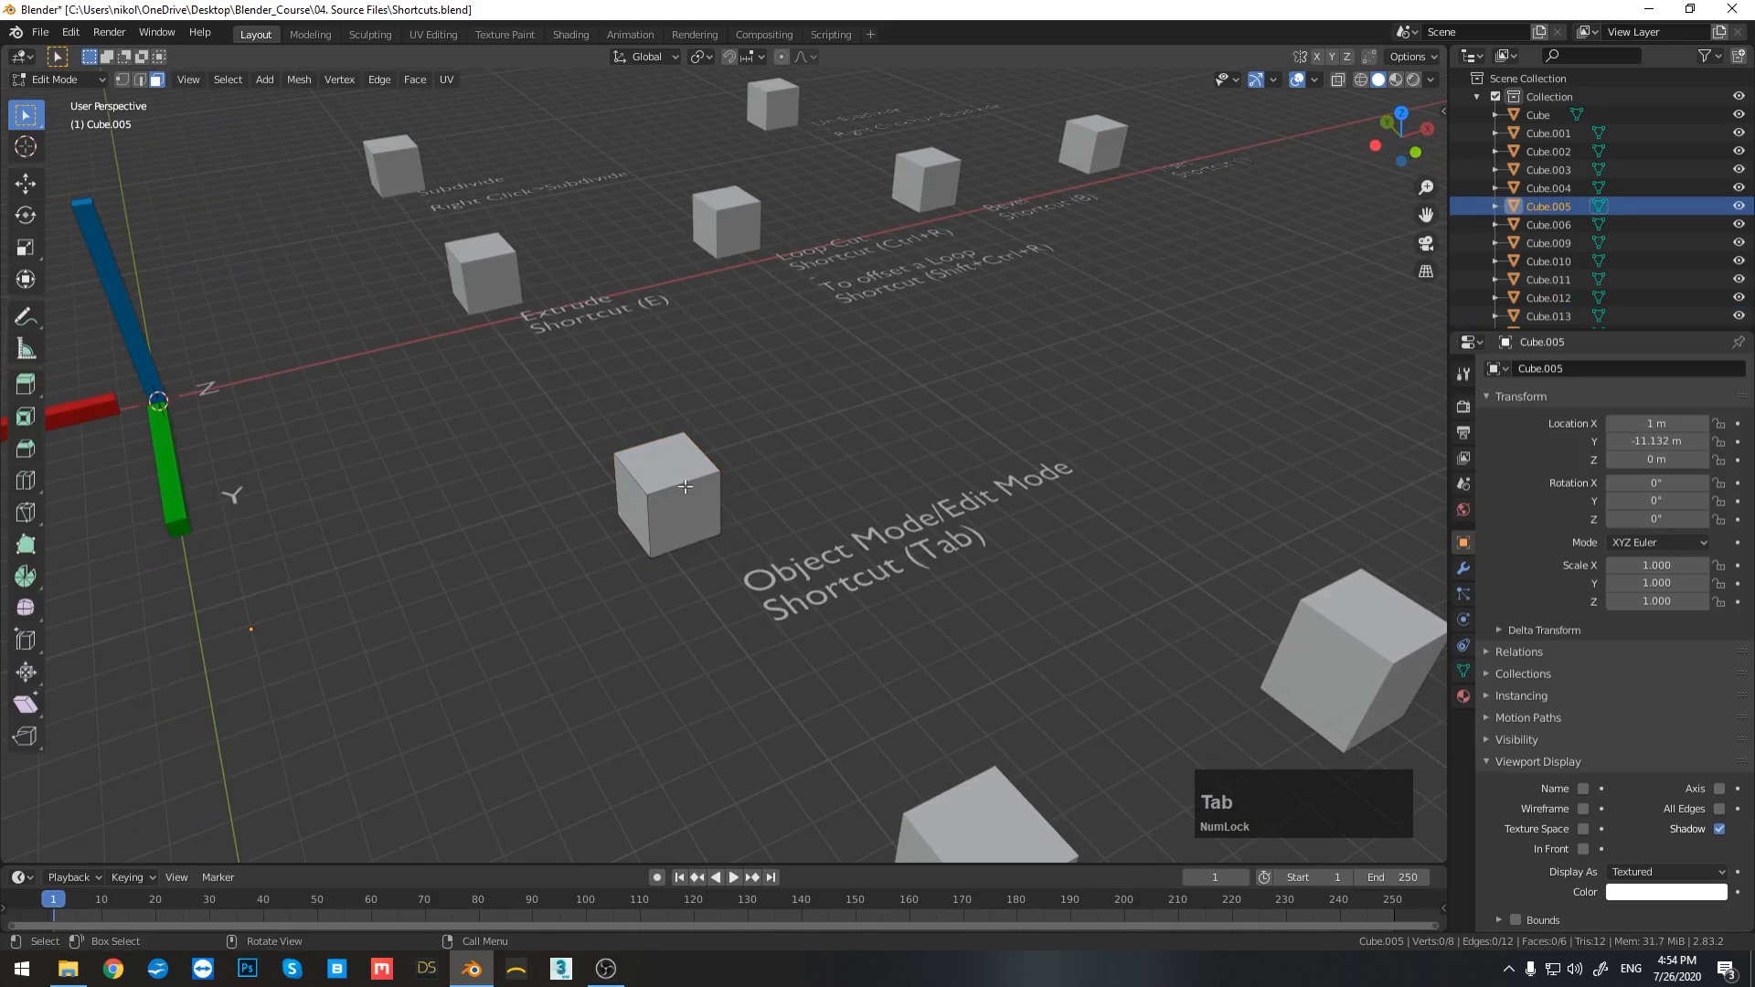
{"action": "key", "text": "a"}
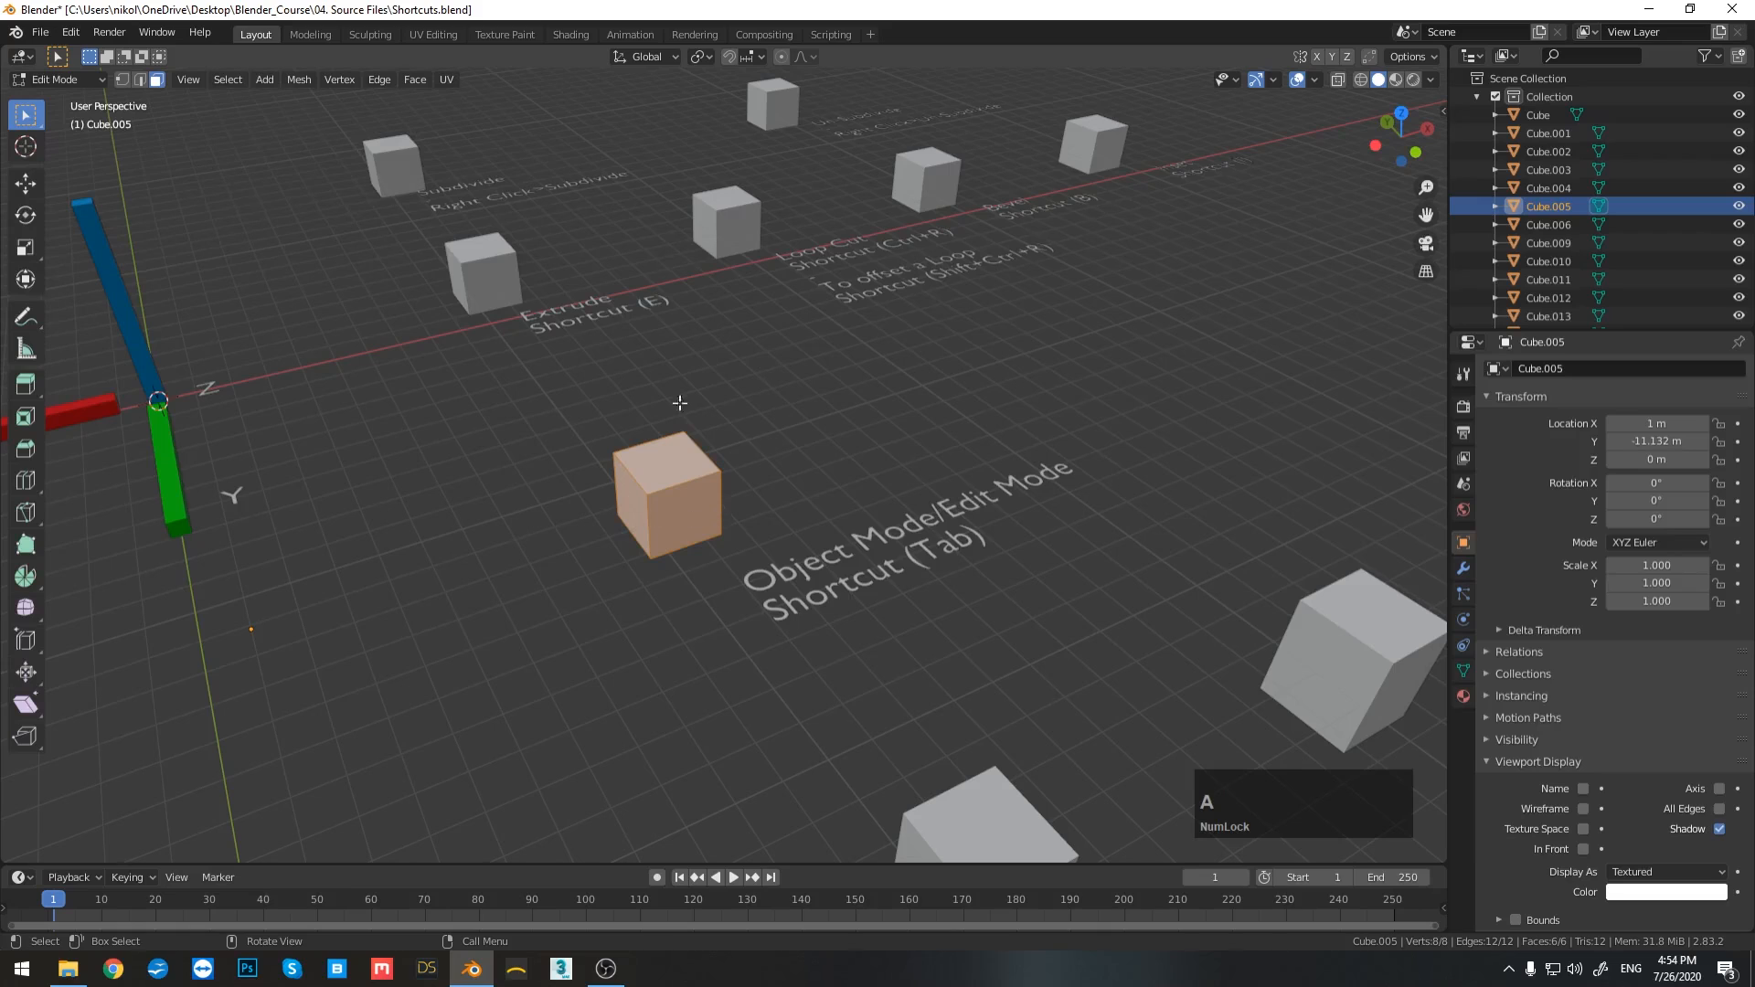
{"action": "middle_click_drag", "start_coordinate": [762, 489], "coordinate": [732, 590]}
{"action": "scroll", "coordinate": [823, 412], "scroll_direction": "up", "scroll_amount": 2}
{"action": "key", "text": "Tab"}
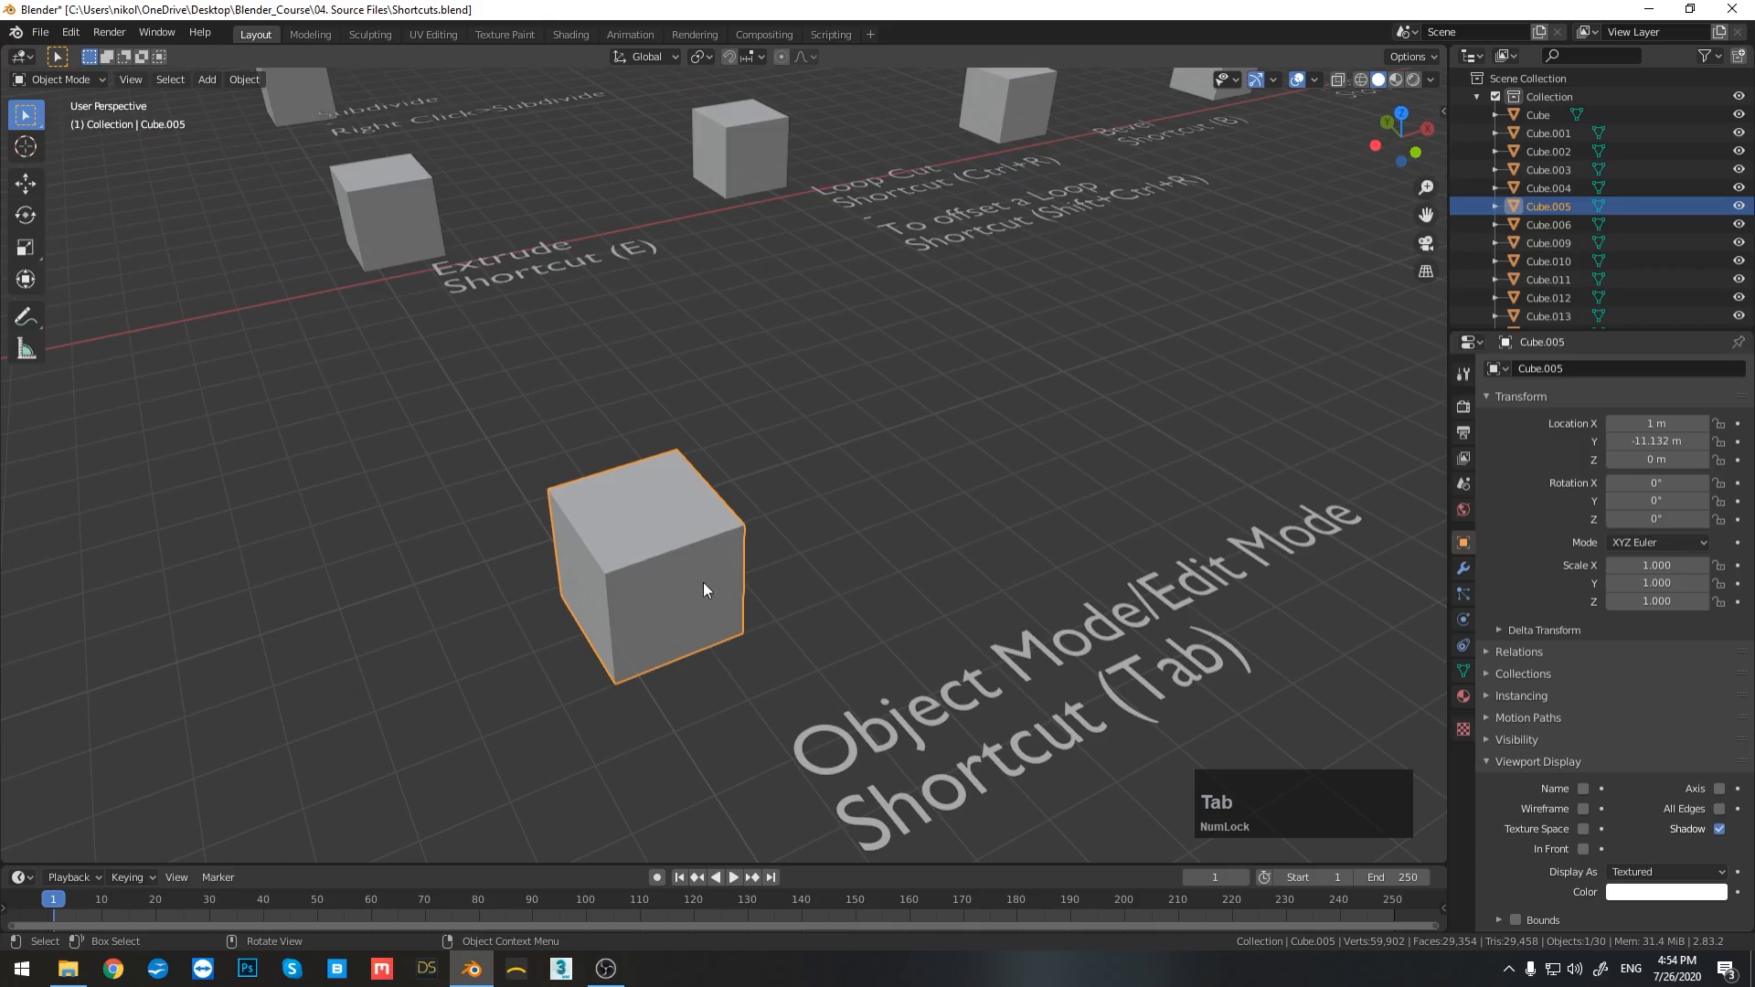
Step: Toggle the same cube repeatedly between Edit Mode and Object Mode, ending in Object Mode
{"action": "key", "text": "Tab"}
{"action": "key", "text": "Tab"}
{"action": "key", "text": "Tab"}
{"action": "middle_click_drag", "start_coordinate": [690, 562], "coordinate": [822, 613], "text": "shift"}
{"action": "scroll", "coordinate": [775, 492], "scroll_direction": "down", "scroll_amount": 3}
{"action": "scroll", "coordinate": [622, 571], "scroll_direction": "up", "scroll_amount": 3}
{"action": "key", "text": "Tab"}
Step: Extrude the top face of the cube beside the Extrude label about 0.64 m along Z in Edit Mode
{"action": "left_click", "coordinate": [604, 565]}
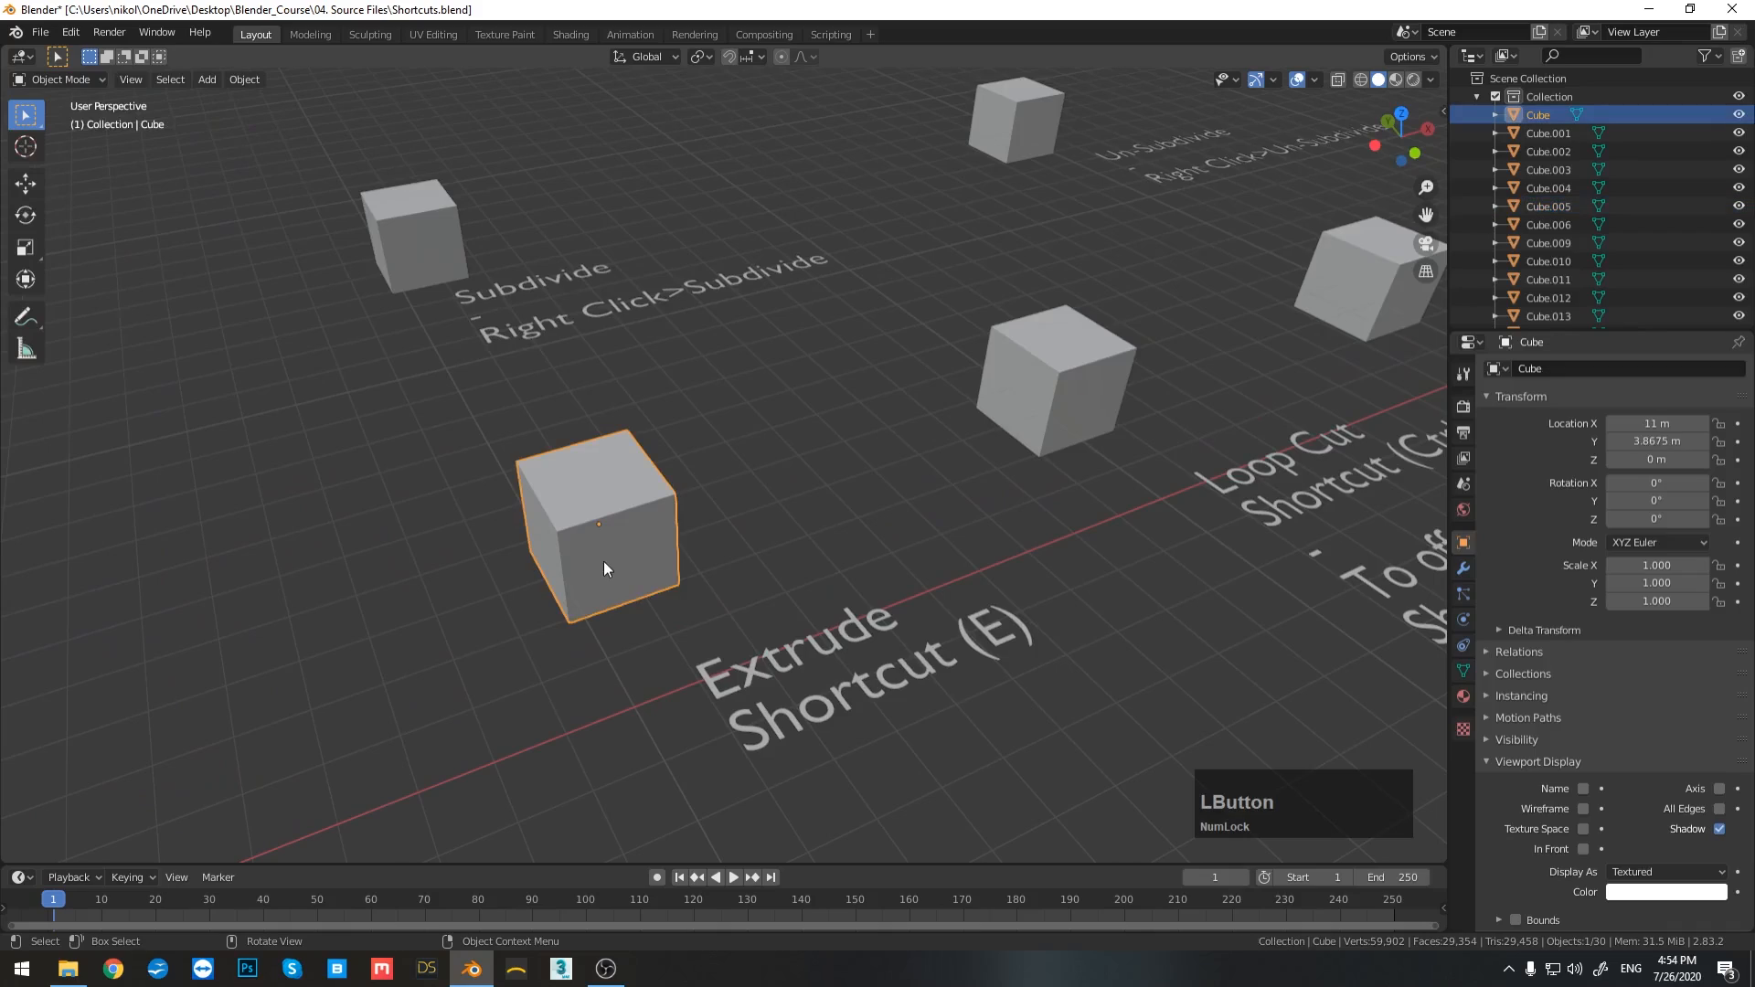
{"action": "key", "text": "Tab"}
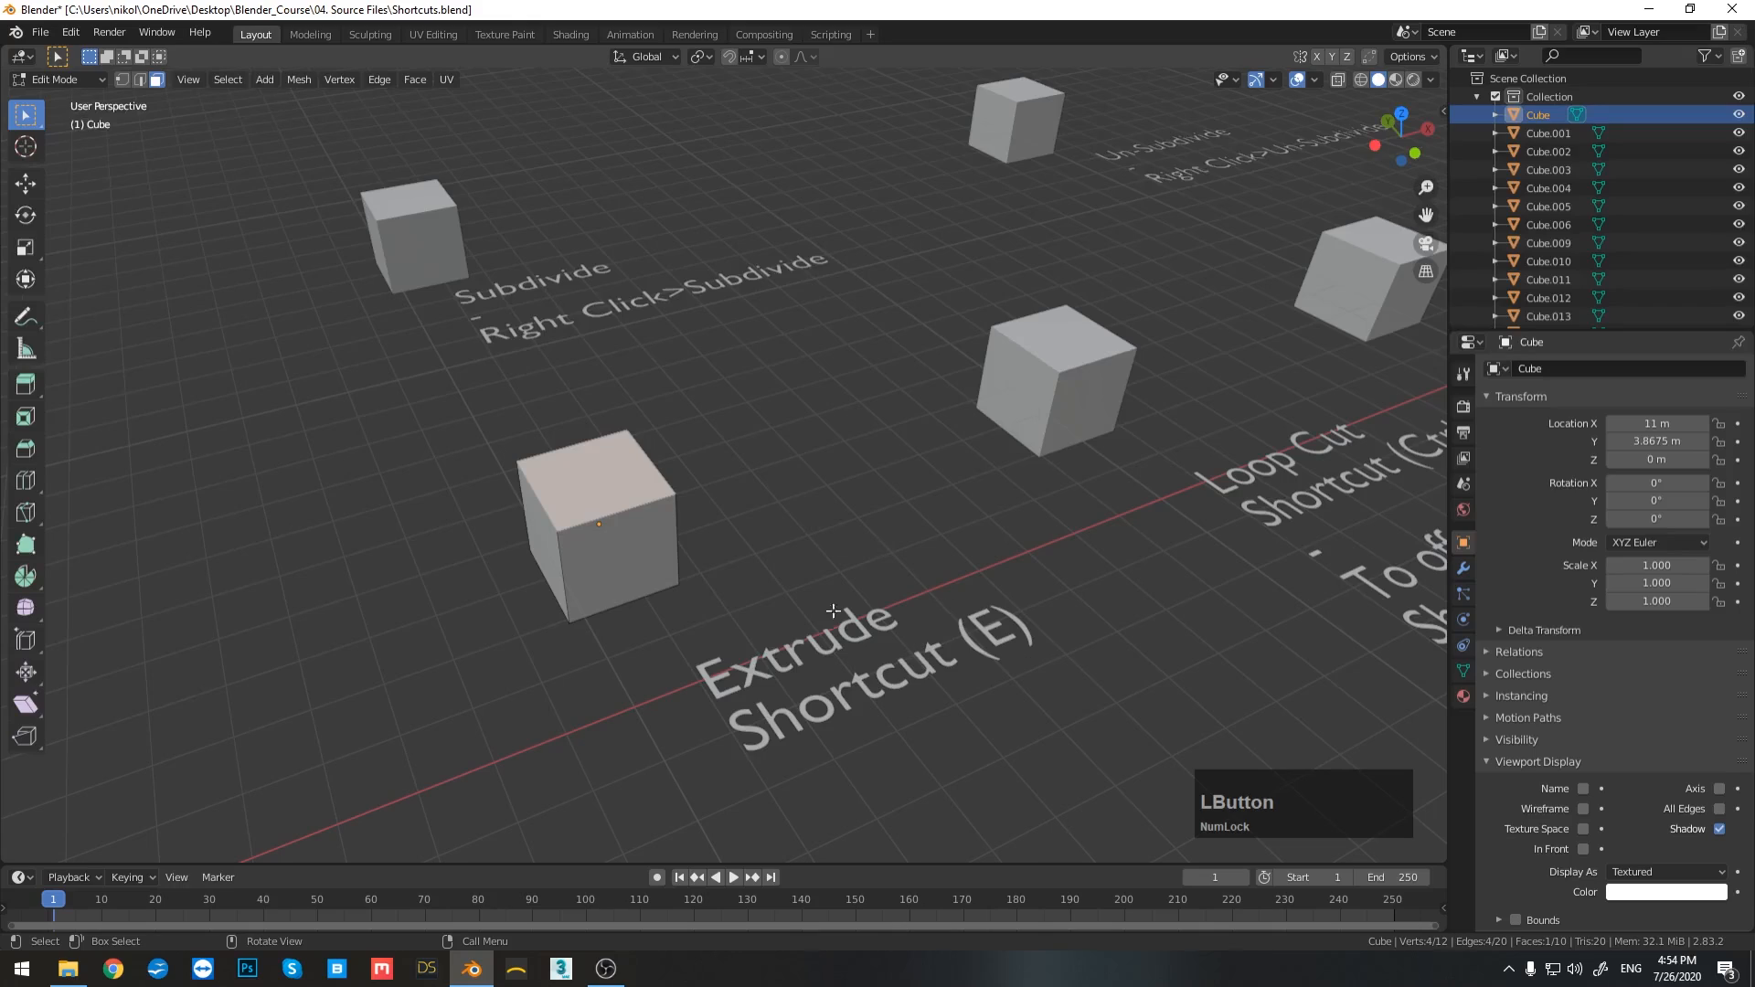
{"action": "key", "text": "e"}
{"action": "key", "text": "z"}
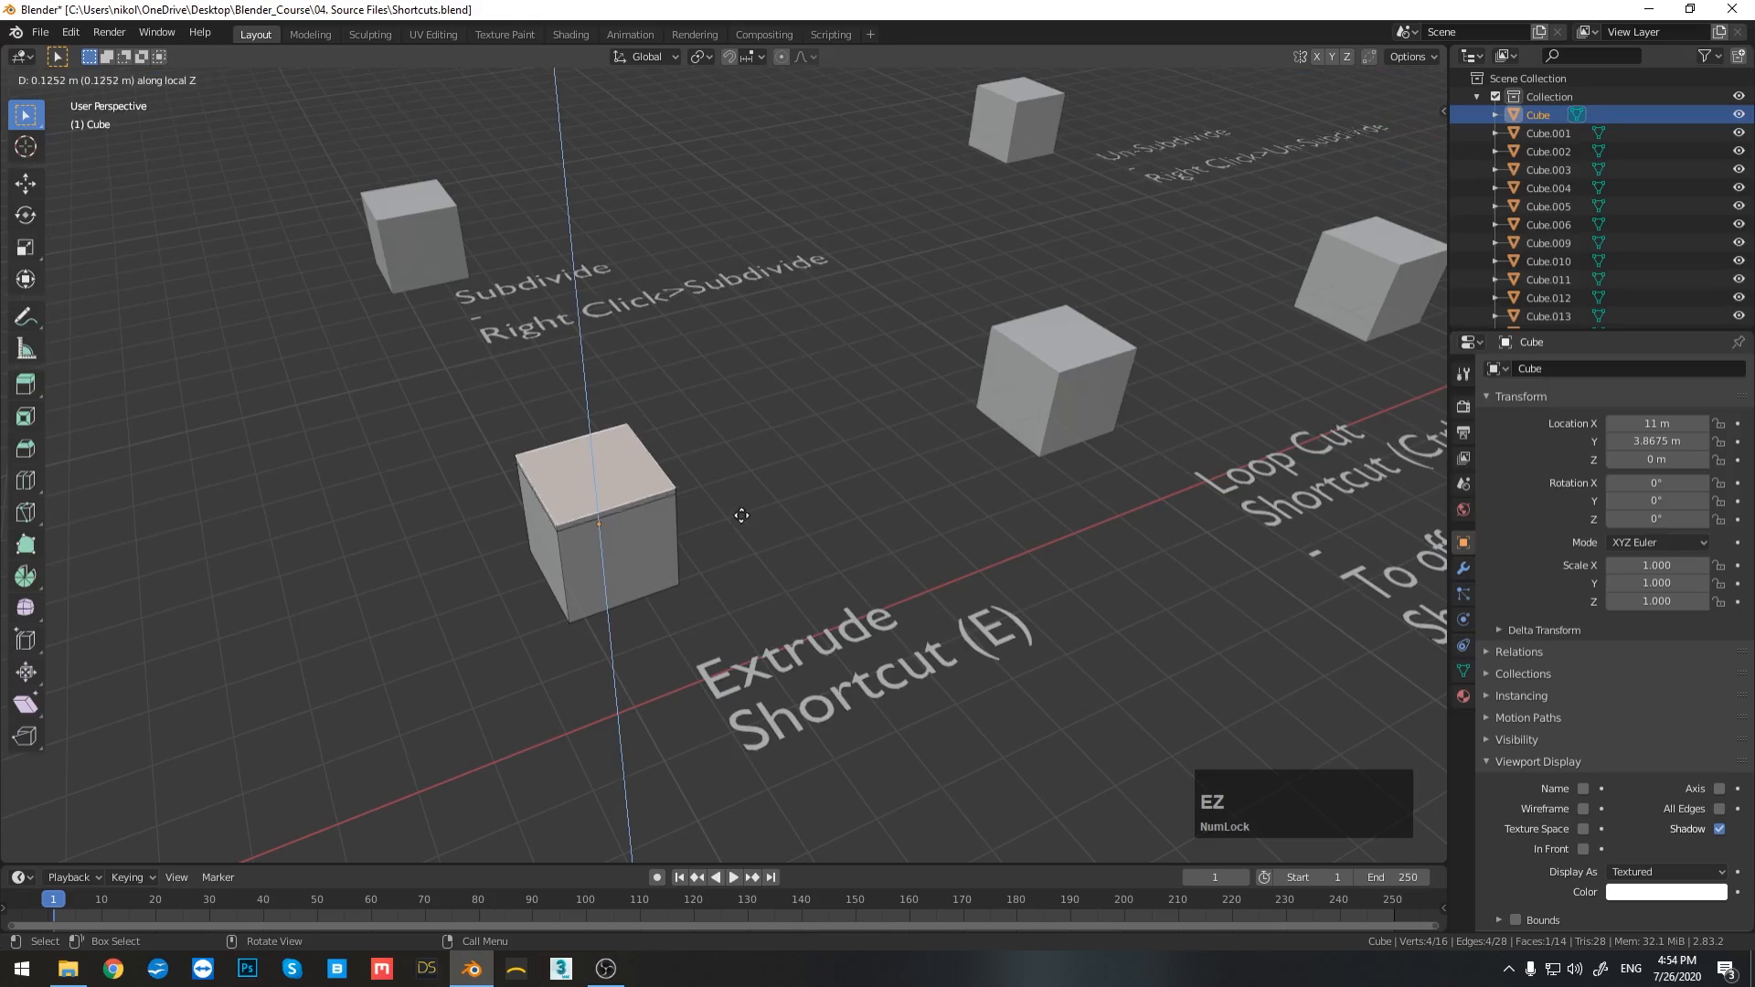
{"action": "left_click", "coordinate": [745, 496]}
Step: Switch to edge selection and select the front horizontal edge where the extrusion meets the original cube
{"action": "middle_click_drag", "start_coordinate": [745, 495], "coordinate": [669, 491]}
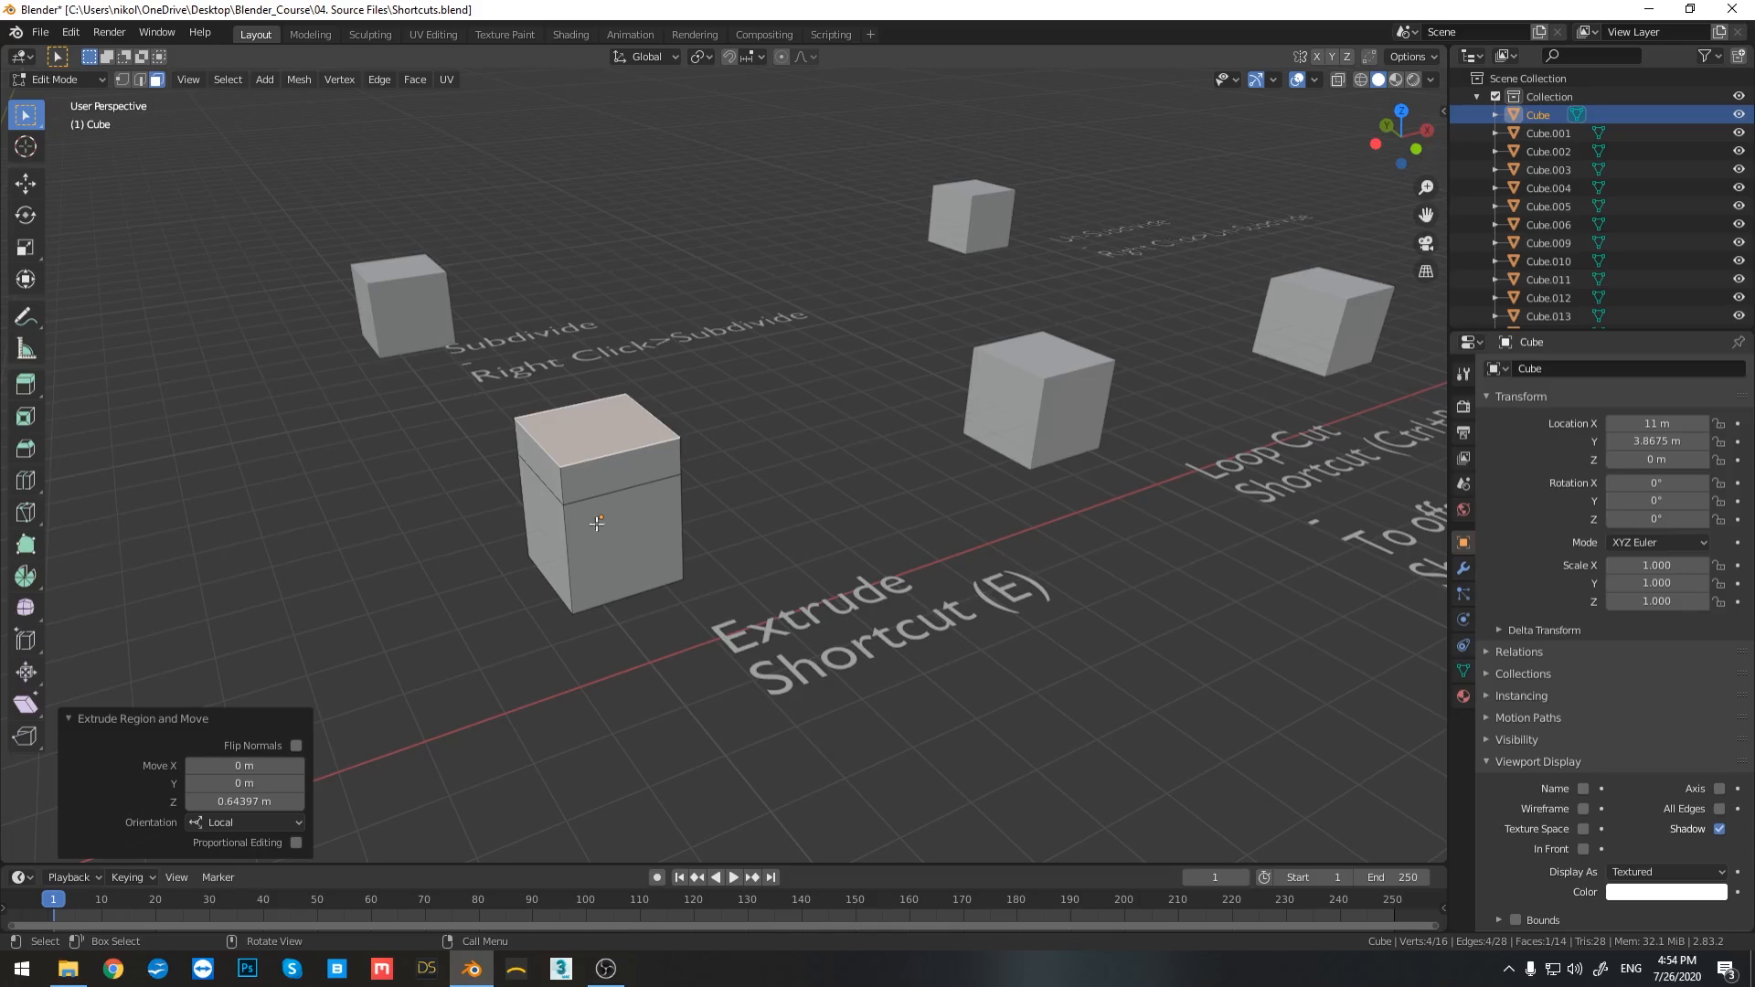
{"action": "key", "text": "2"}
{"action": "left_click", "coordinate": [617, 491]}
{"action": "middle_click_drag", "start_coordinate": [618, 491], "coordinate": [568, 517]}
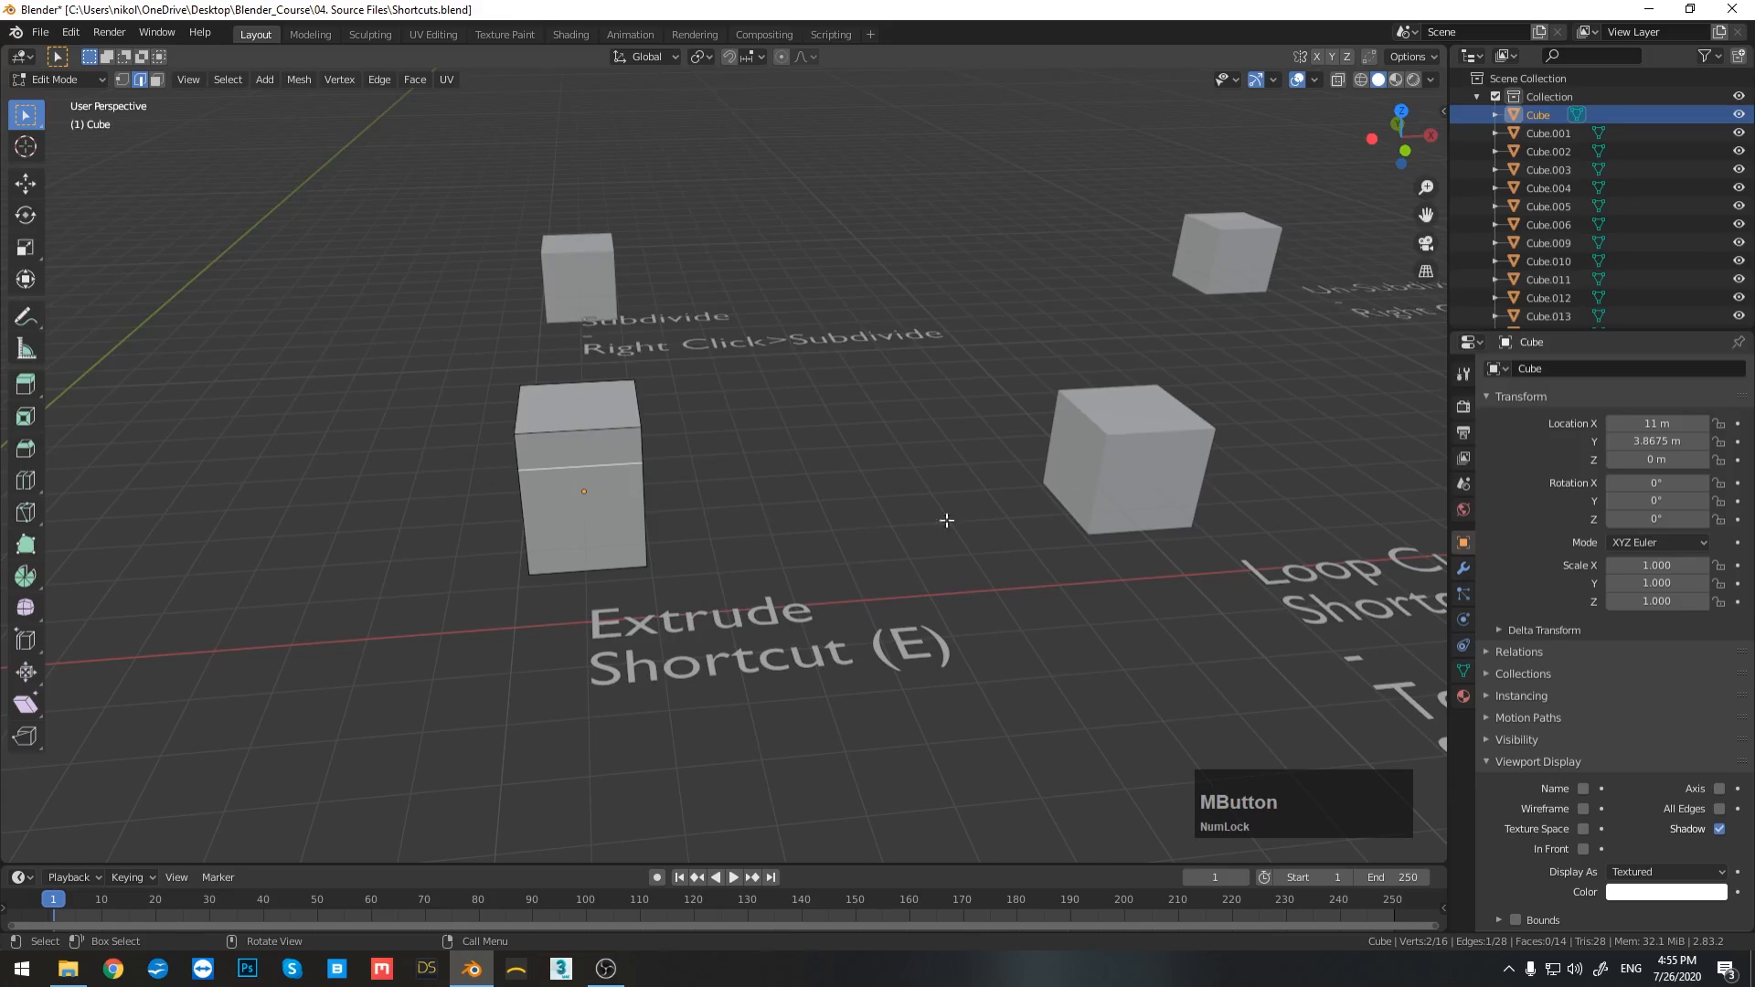
Step: Leave the extruded cube, enter Edit Mode on the cube beside the Loop Cut label and select its top face
{"action": "middle_click_drag", "start_coordinate": [946, 520], "coordinate": [818, 500]}
{"action": "scroll", "coordinate": [683, 487], "scroll_direction": "down", "scroll_amount": 3}
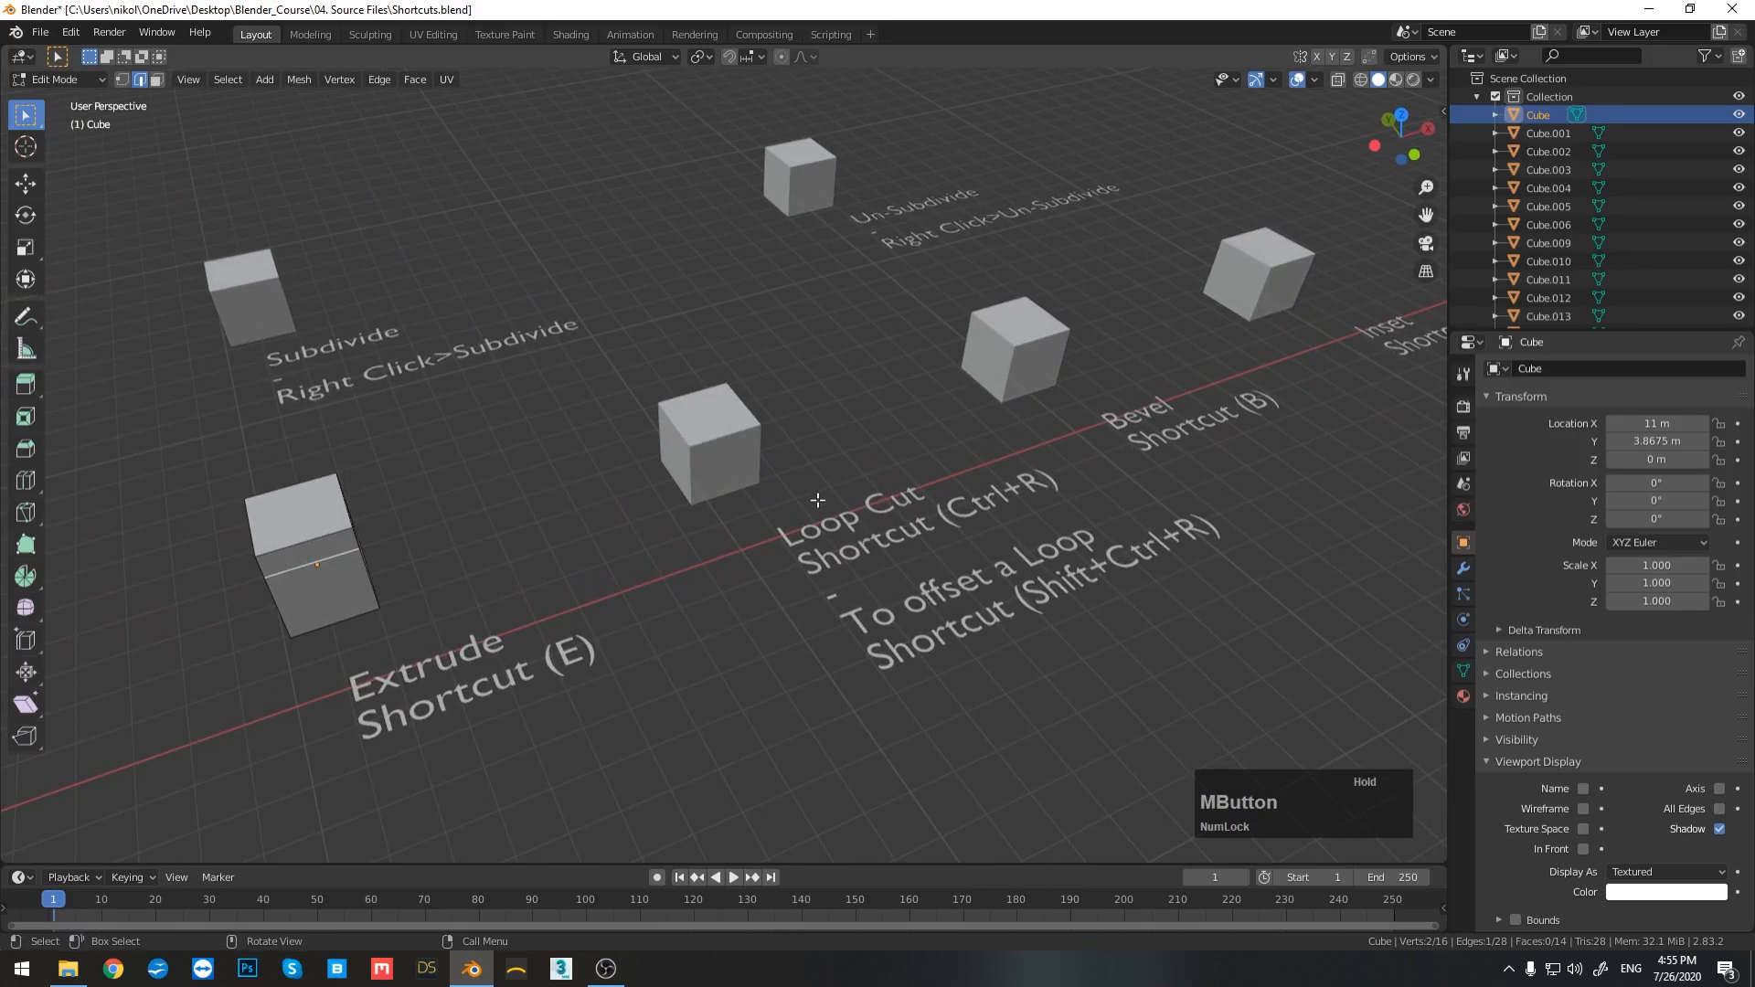
{"action": "key", "text": "Tab"}
{"action": "left_click", "coordinate": [720, 433]}
{"action": "key", "text": "Tab"}
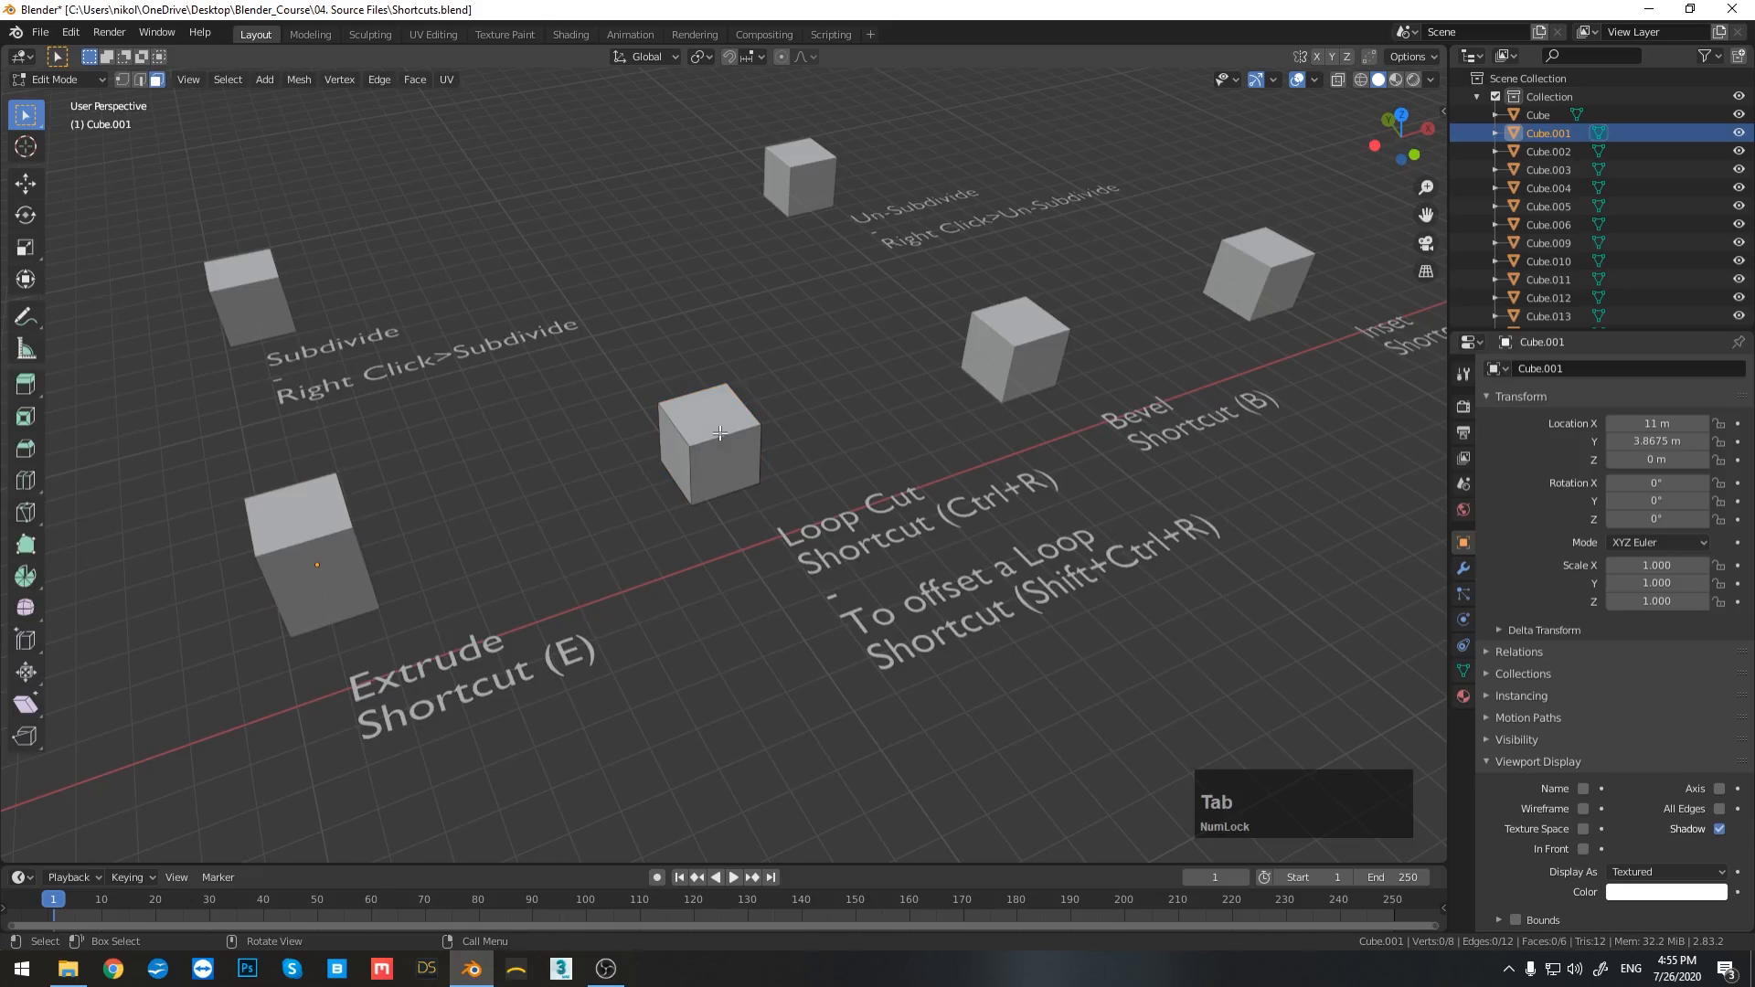
{"action": "left_click", "coordinate": [720, 433]}
{"action": "middle_click_drag", "start_coordinate": [721, 433], "coordinate": [702, 416]}
Step: Preview multiple loop cuts across the Loop Cut cube and place a single centred loop running over its top face
{"action": "key", "text": "ctrl+r"}
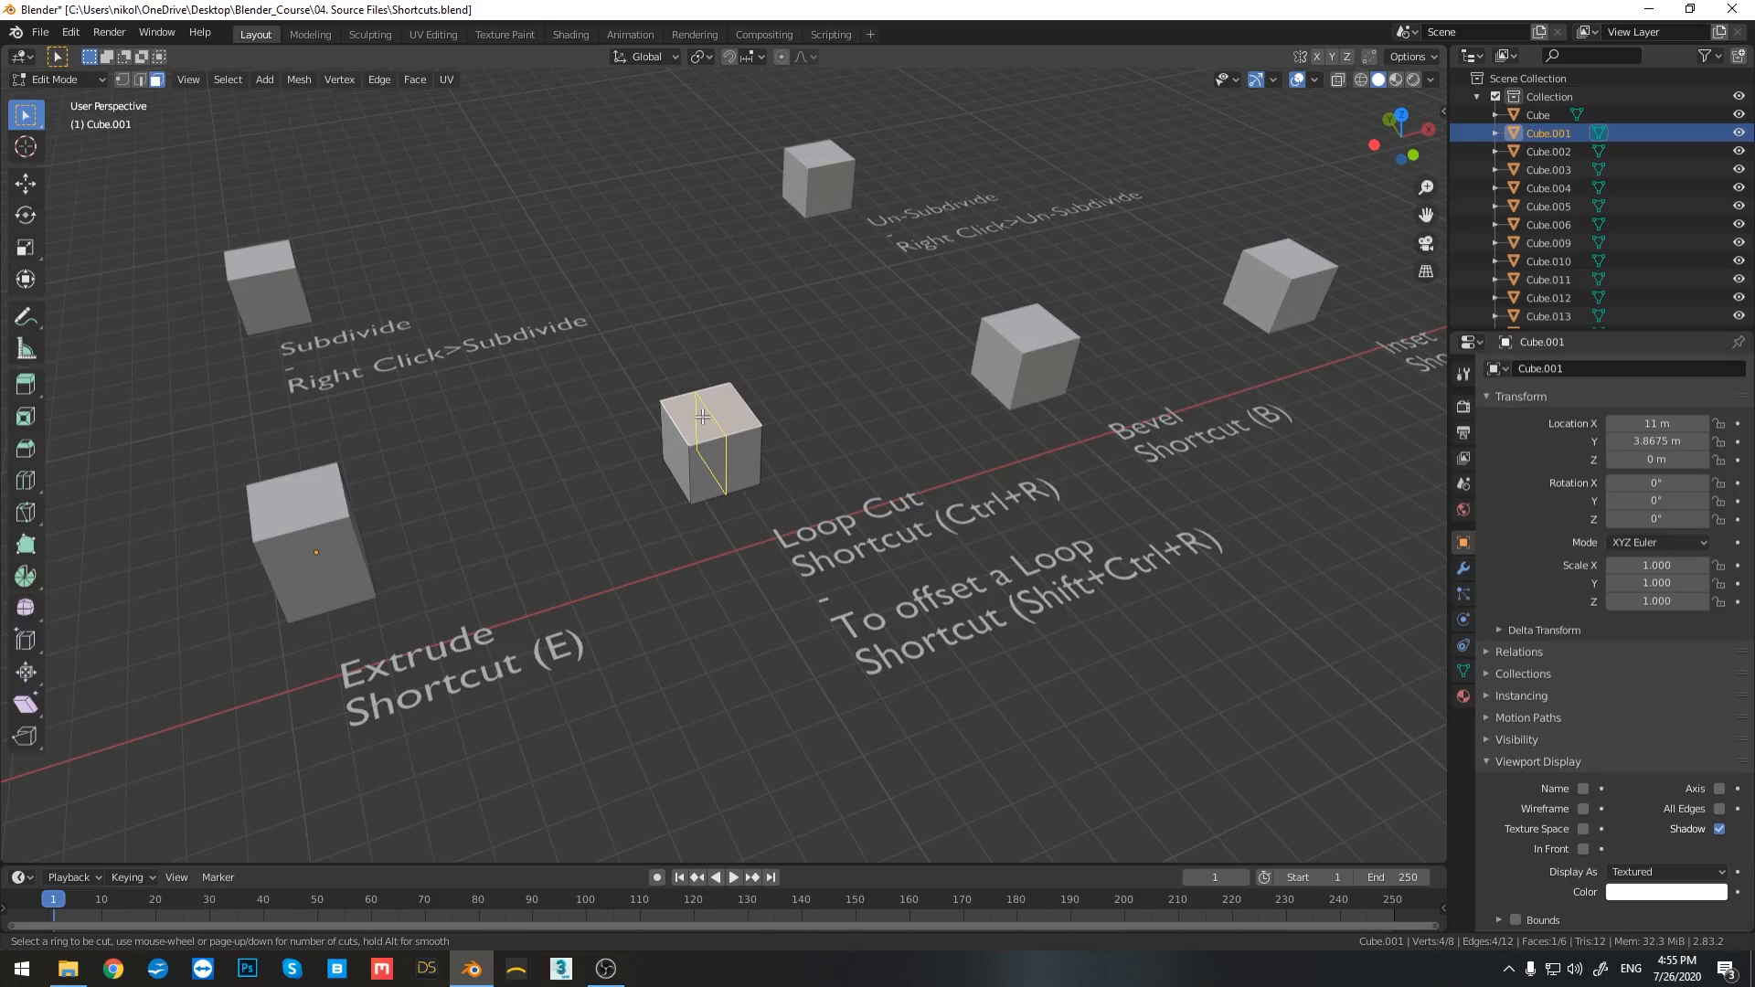
{"action": "scroll", "coordinate": [702, 416], "scroll_direction": "down", "scroll_amount": 2}
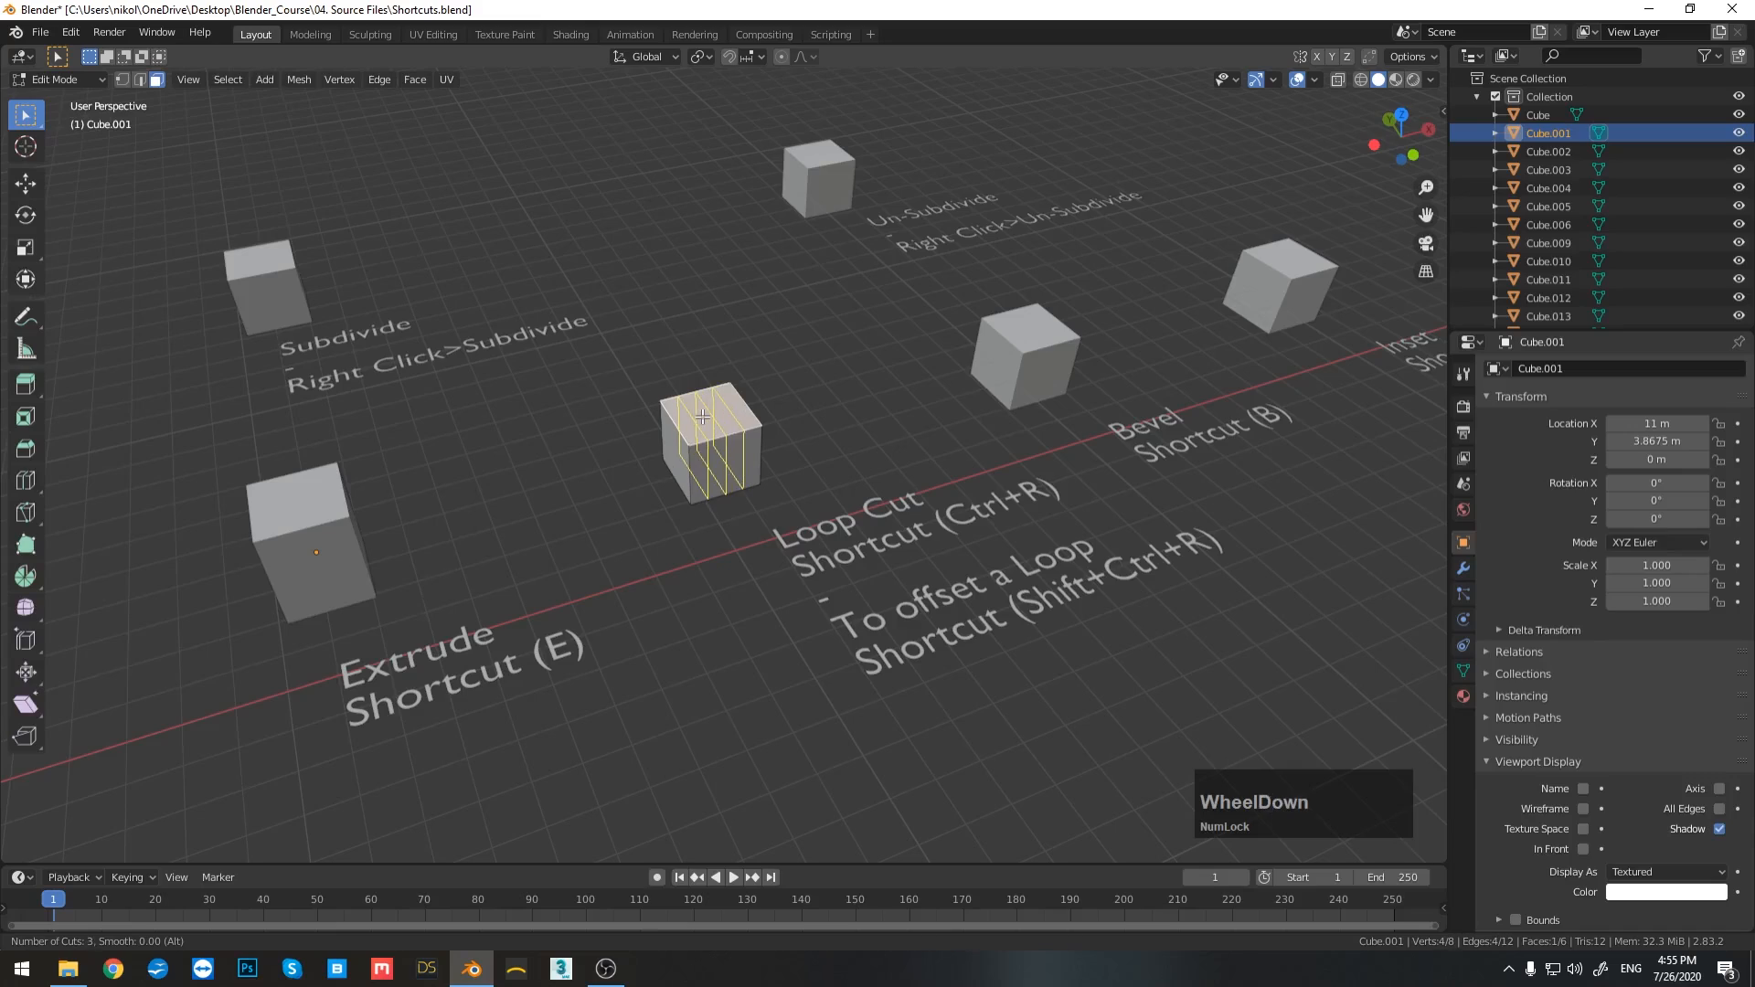
{"action": "scroll", "coordinate": [702, 416], "scroll_direction": "down", "scroll_amount": 2}
{"action": "left_click", "coordinate": [703, 416]}
{"action": "scroll", "coordinate": [718, 419], "scroll_direction": "up", "scroll_amount": 1}
{"action": "key", "text": "Escape"}
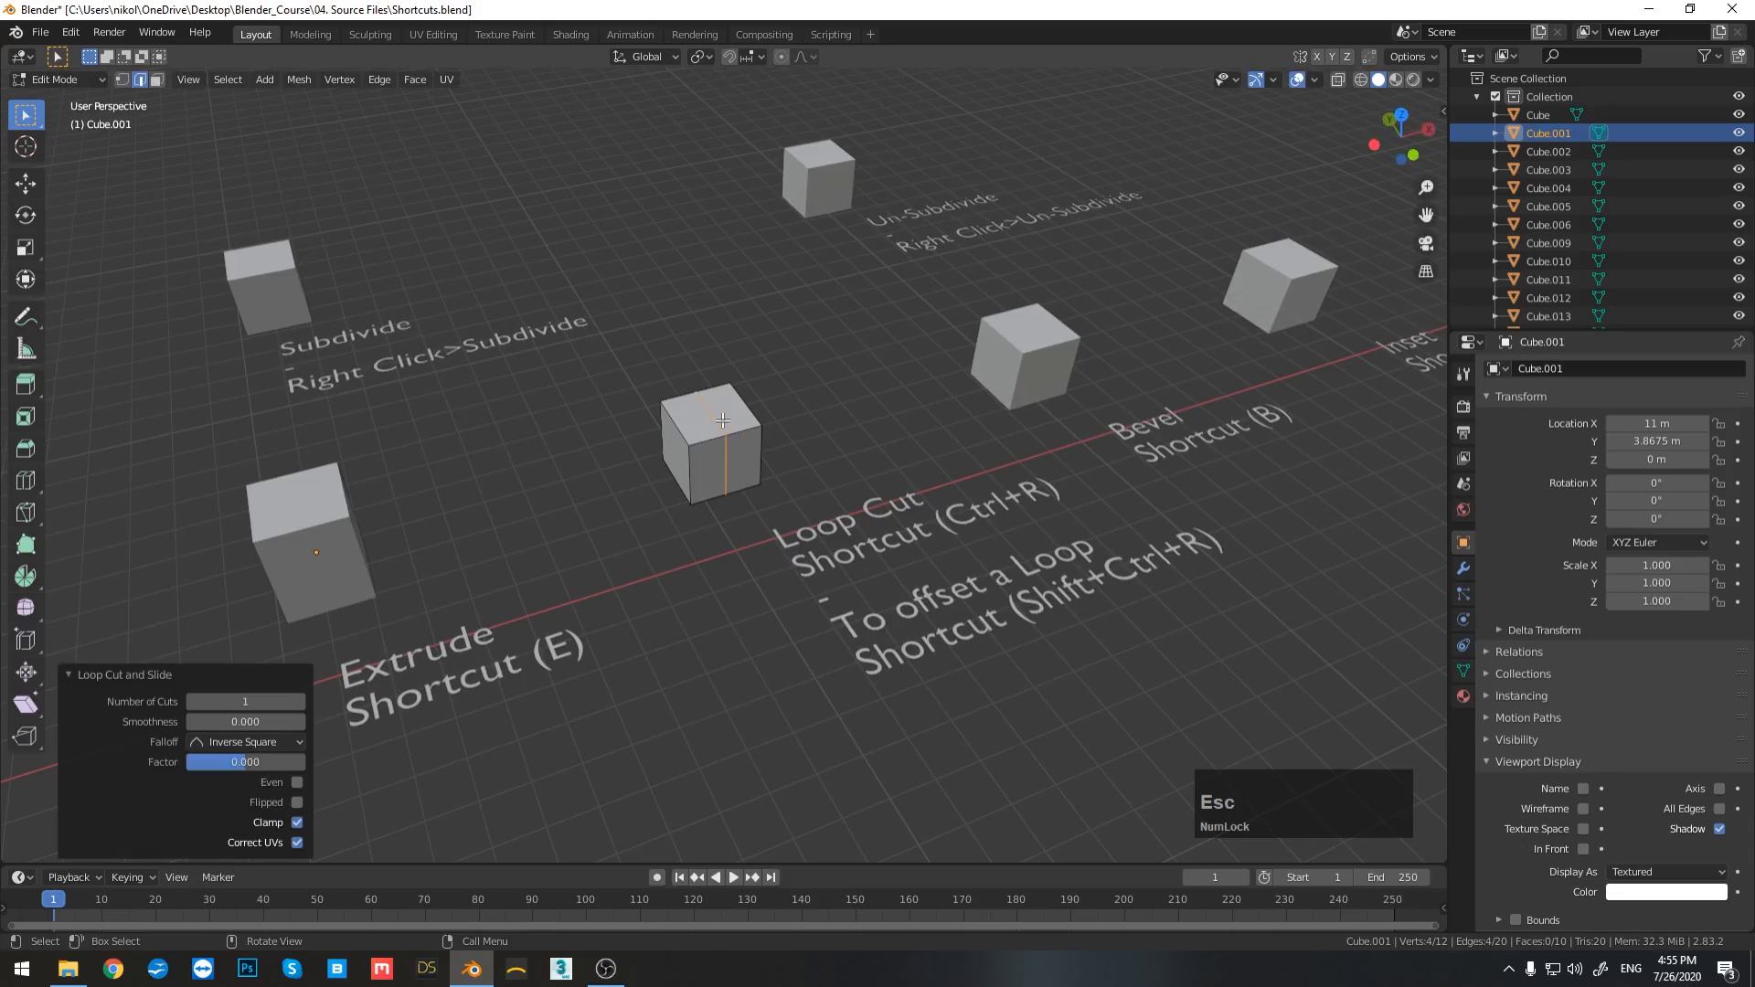
Step: Preview offset edge loops on both sides of the Loop Cut cube's centre loop and abandon the slide
{"action": "scroll", "coordinate": [759, 476], "scroll_direction": "up", "scroll_amount": 2}
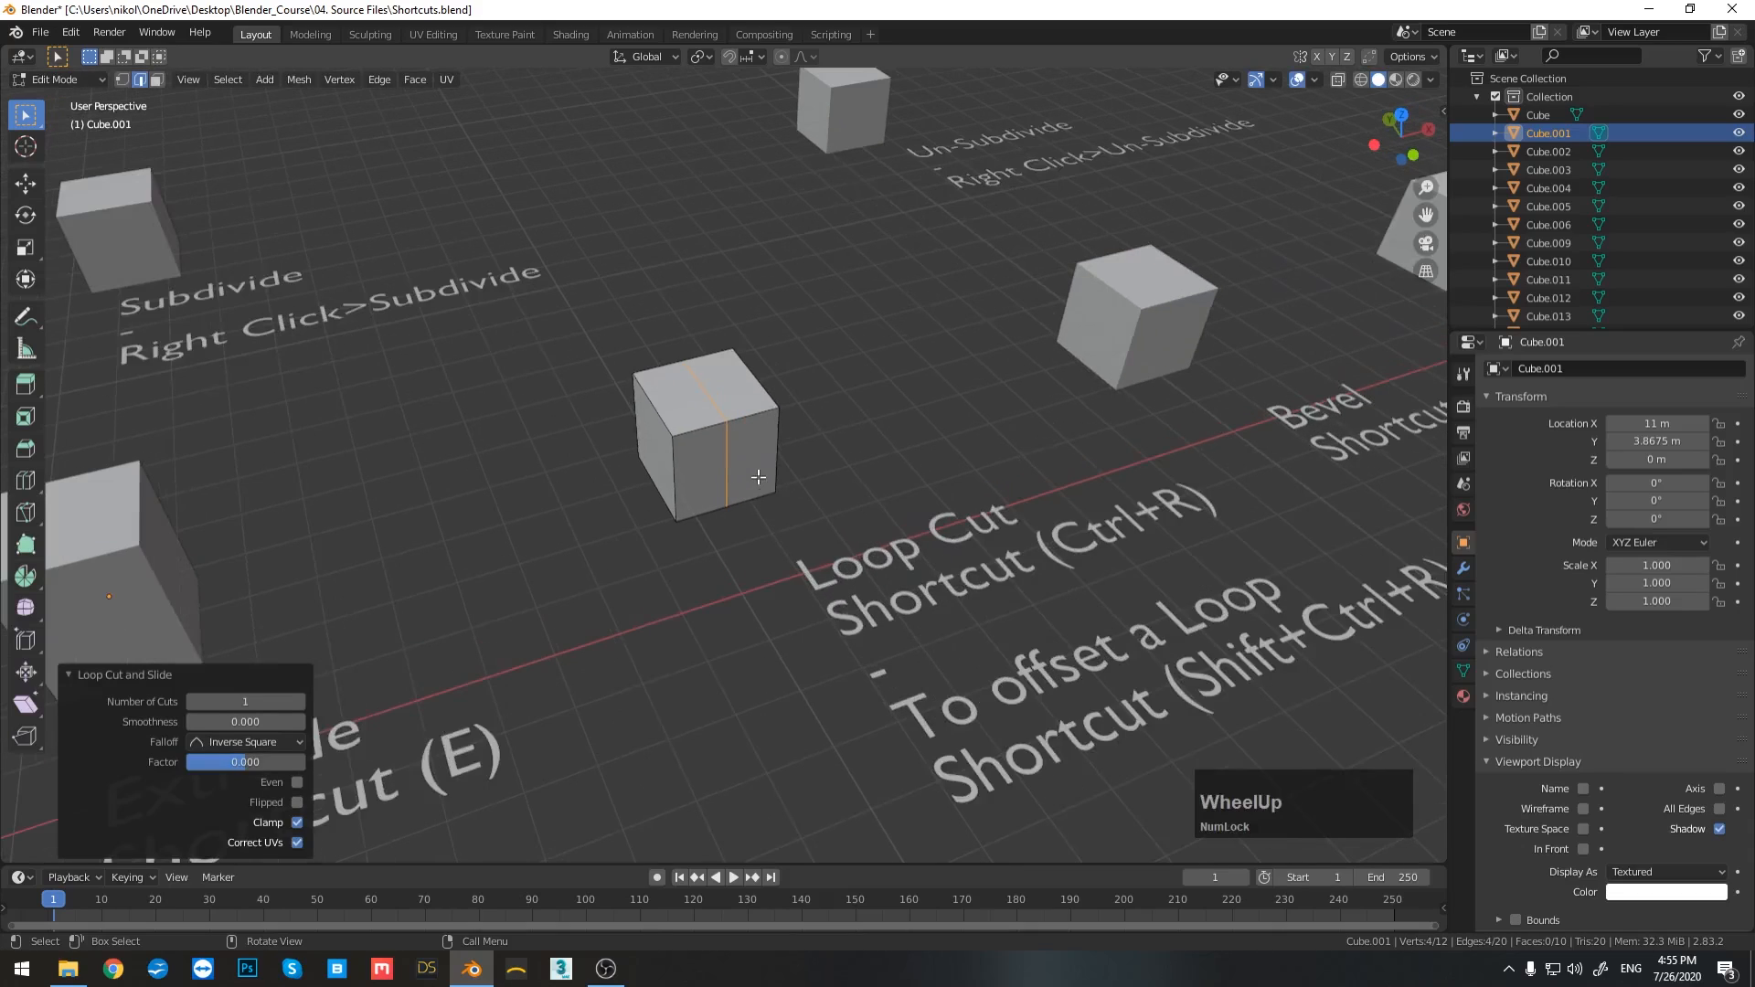
{"action": "scroll", "coordinate": [763, 475], "scroll_direction": "down", "scroll_amount": 2}
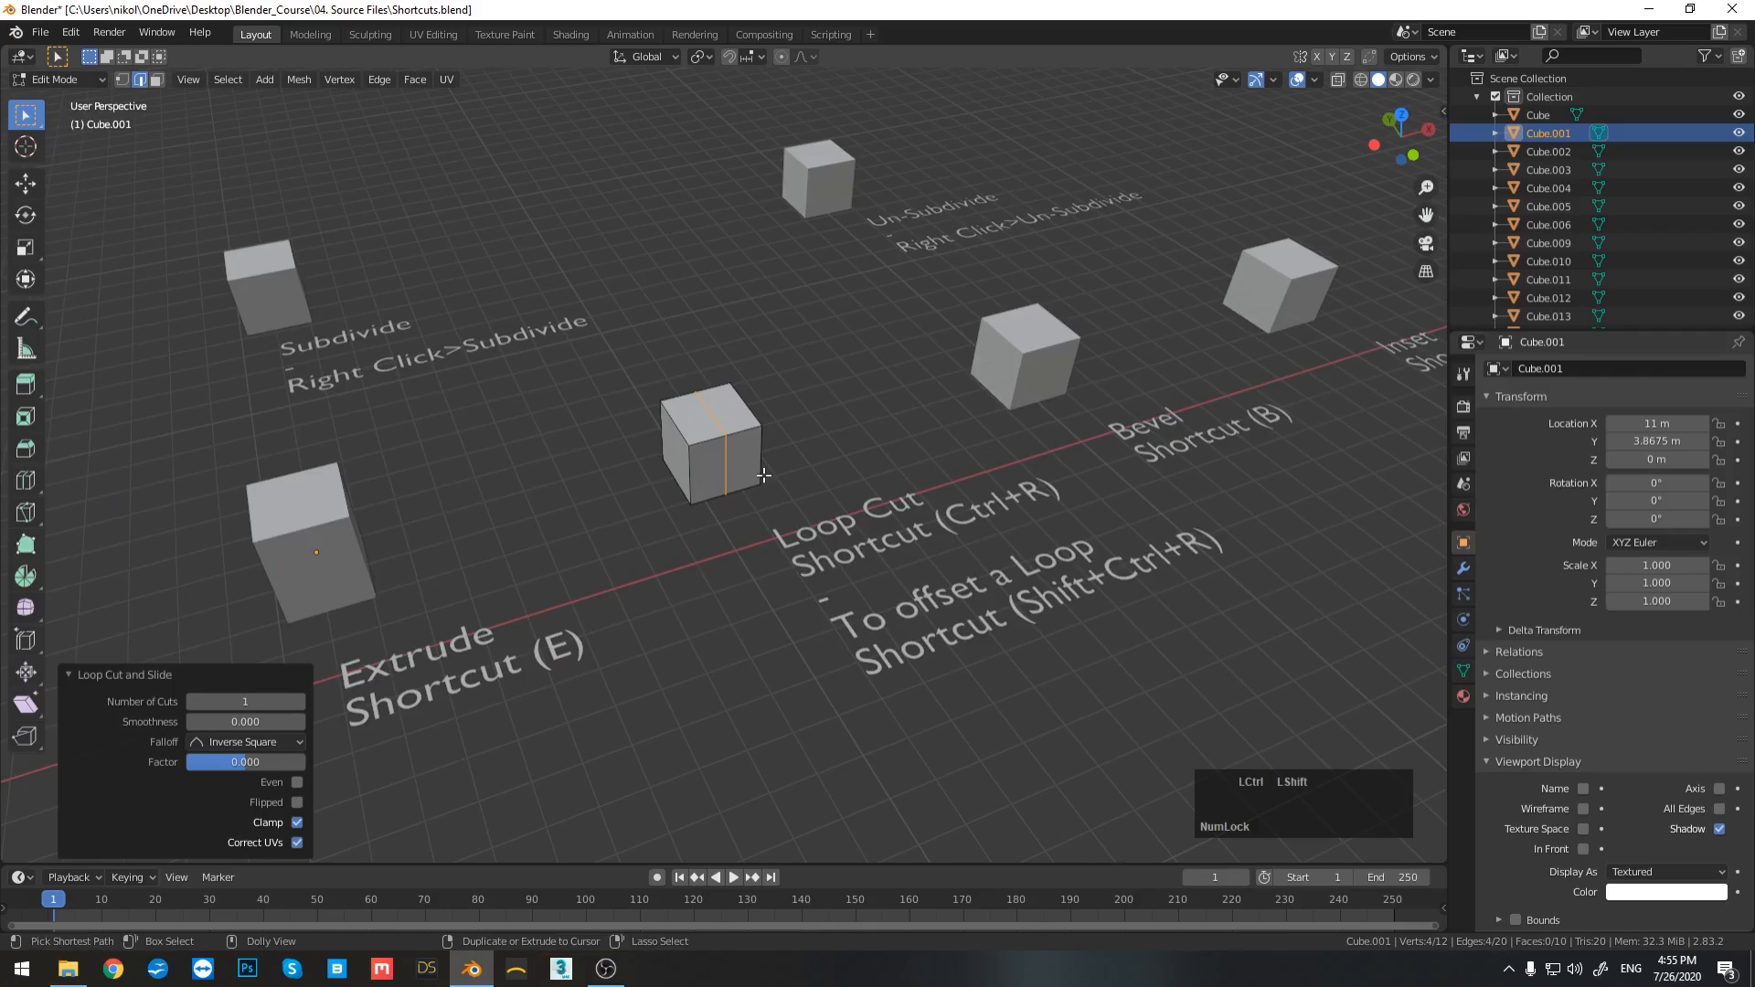
{"action": "key", "text": "g"}
{"action": "key", "text": "g"}
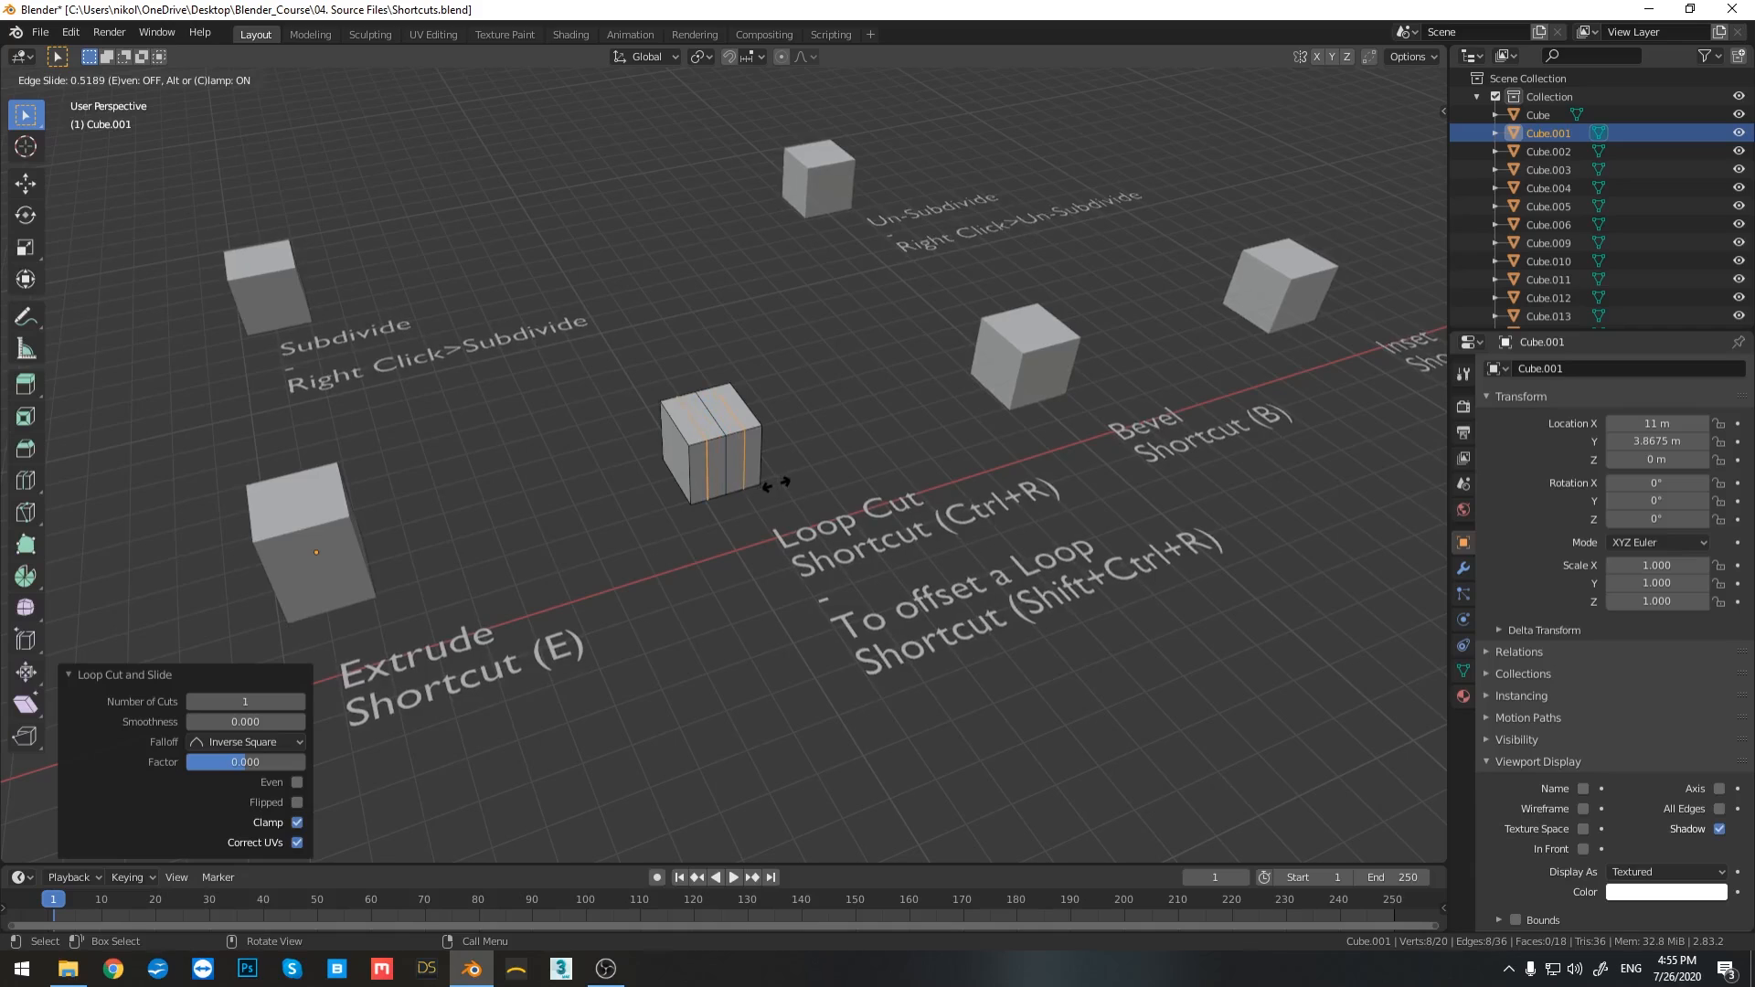
{"action": "key", "text": "Escape"}
Step: Leave the Loop Cut cube, enter Edit Mode on the cube beside the Bevel label and select its top front edge in edge selection
{"action": "middle_click_drag", "start_coordinate": [770, 481], "coordinate": [896, 524]}
{"action": "left_click", "coordinate": [827, 472]}
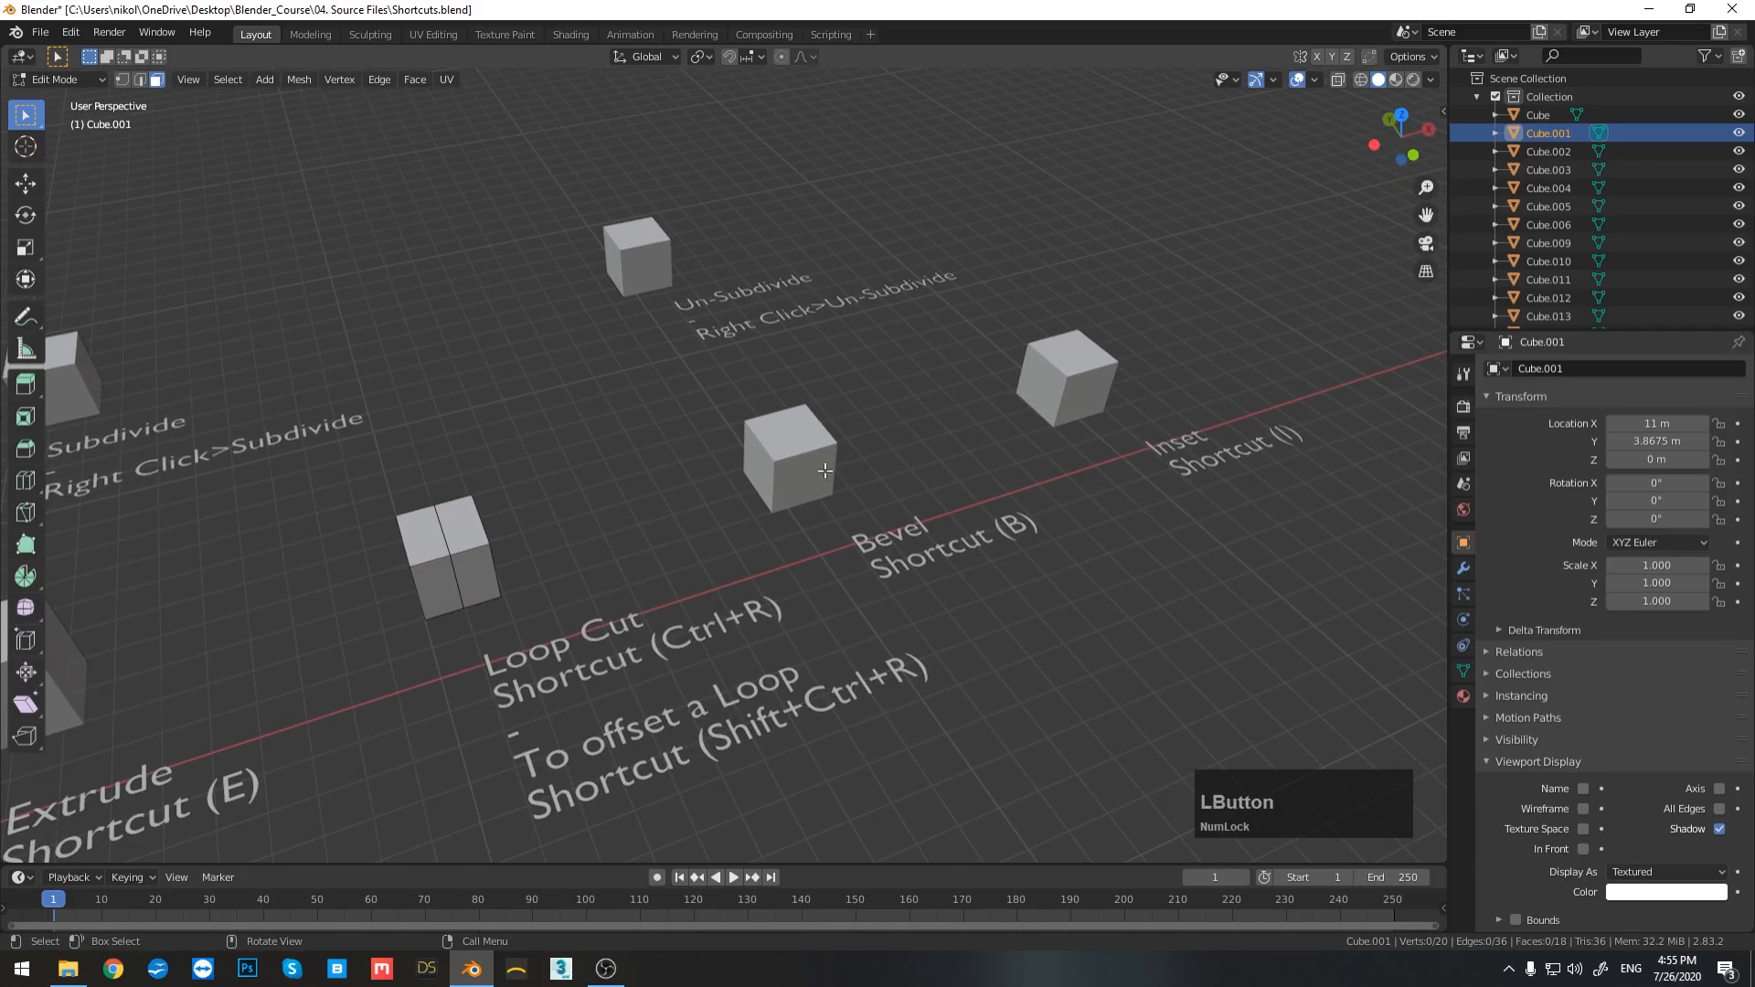
{"action": "key", "text": "Tab"}
{"action": "left_click", "coordinate": [806, 474]}
{"action": "middle_click_drag", "start_coordinate": [806, 473], "coordinate": [706, 490]}
{"action": "key", "text": "Tab"}
{"action": "scroll", "coordinate": [705, 490], "scroll_direction": "up", "scroll_amount": 4}
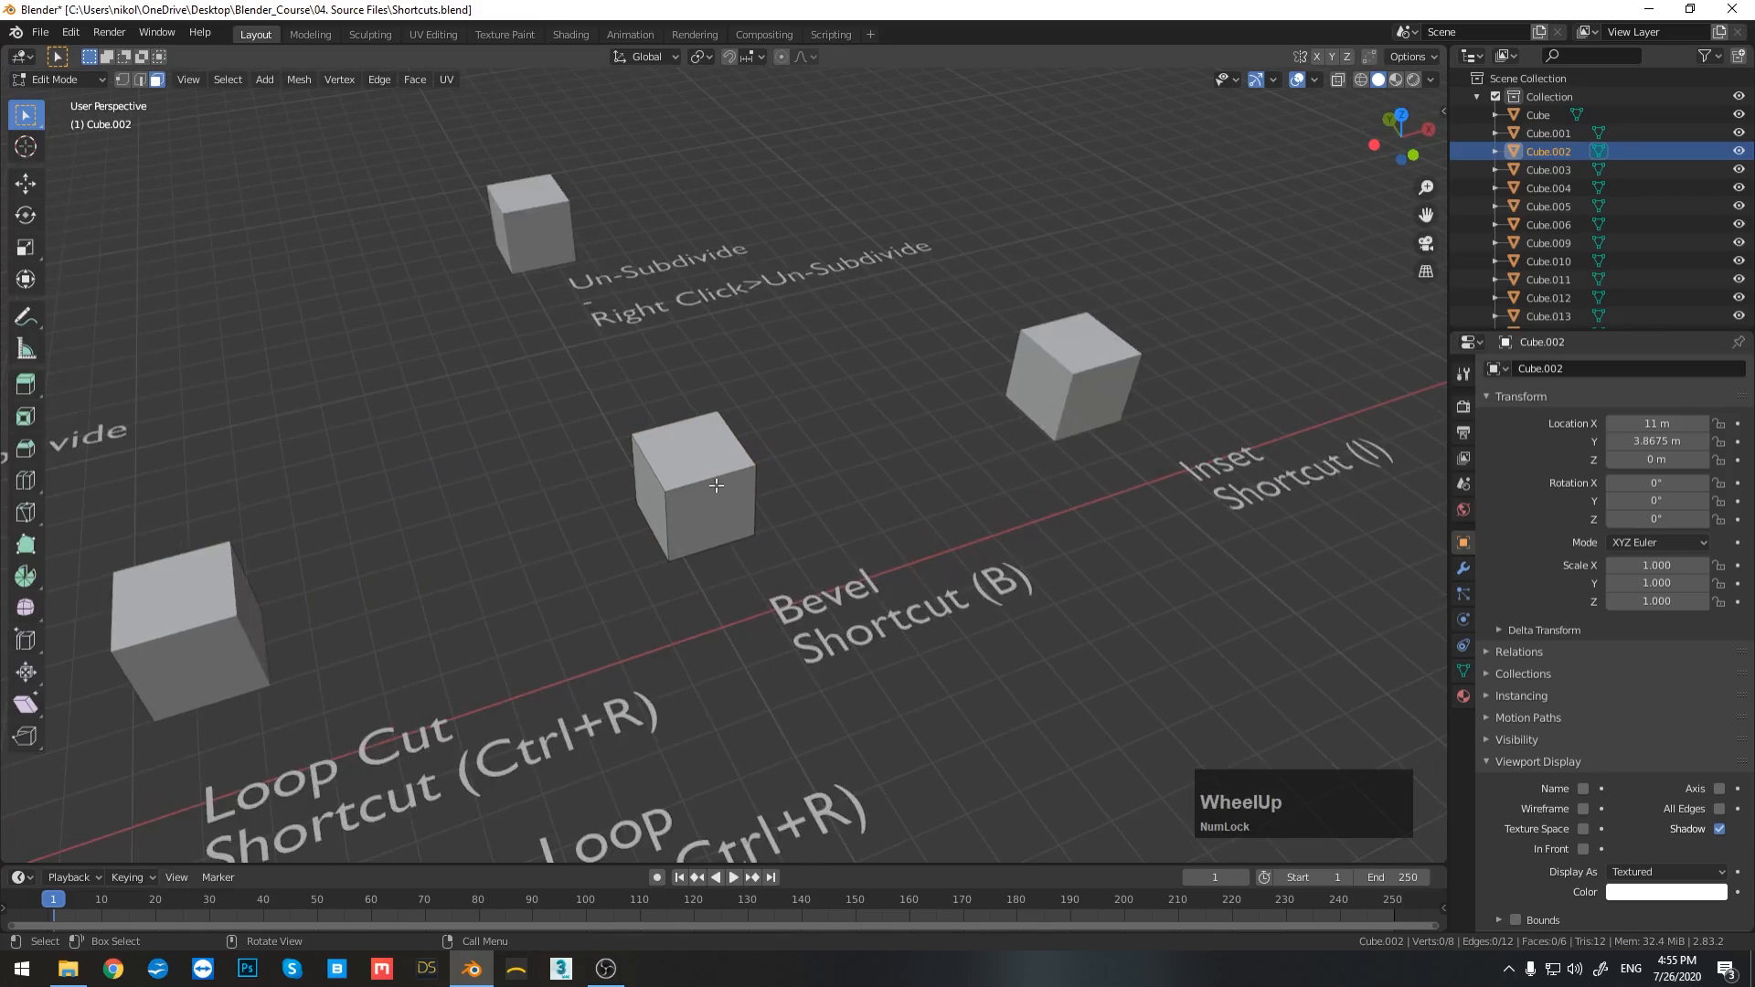
{"action": "left_click", "coordinate": [687, 490]}
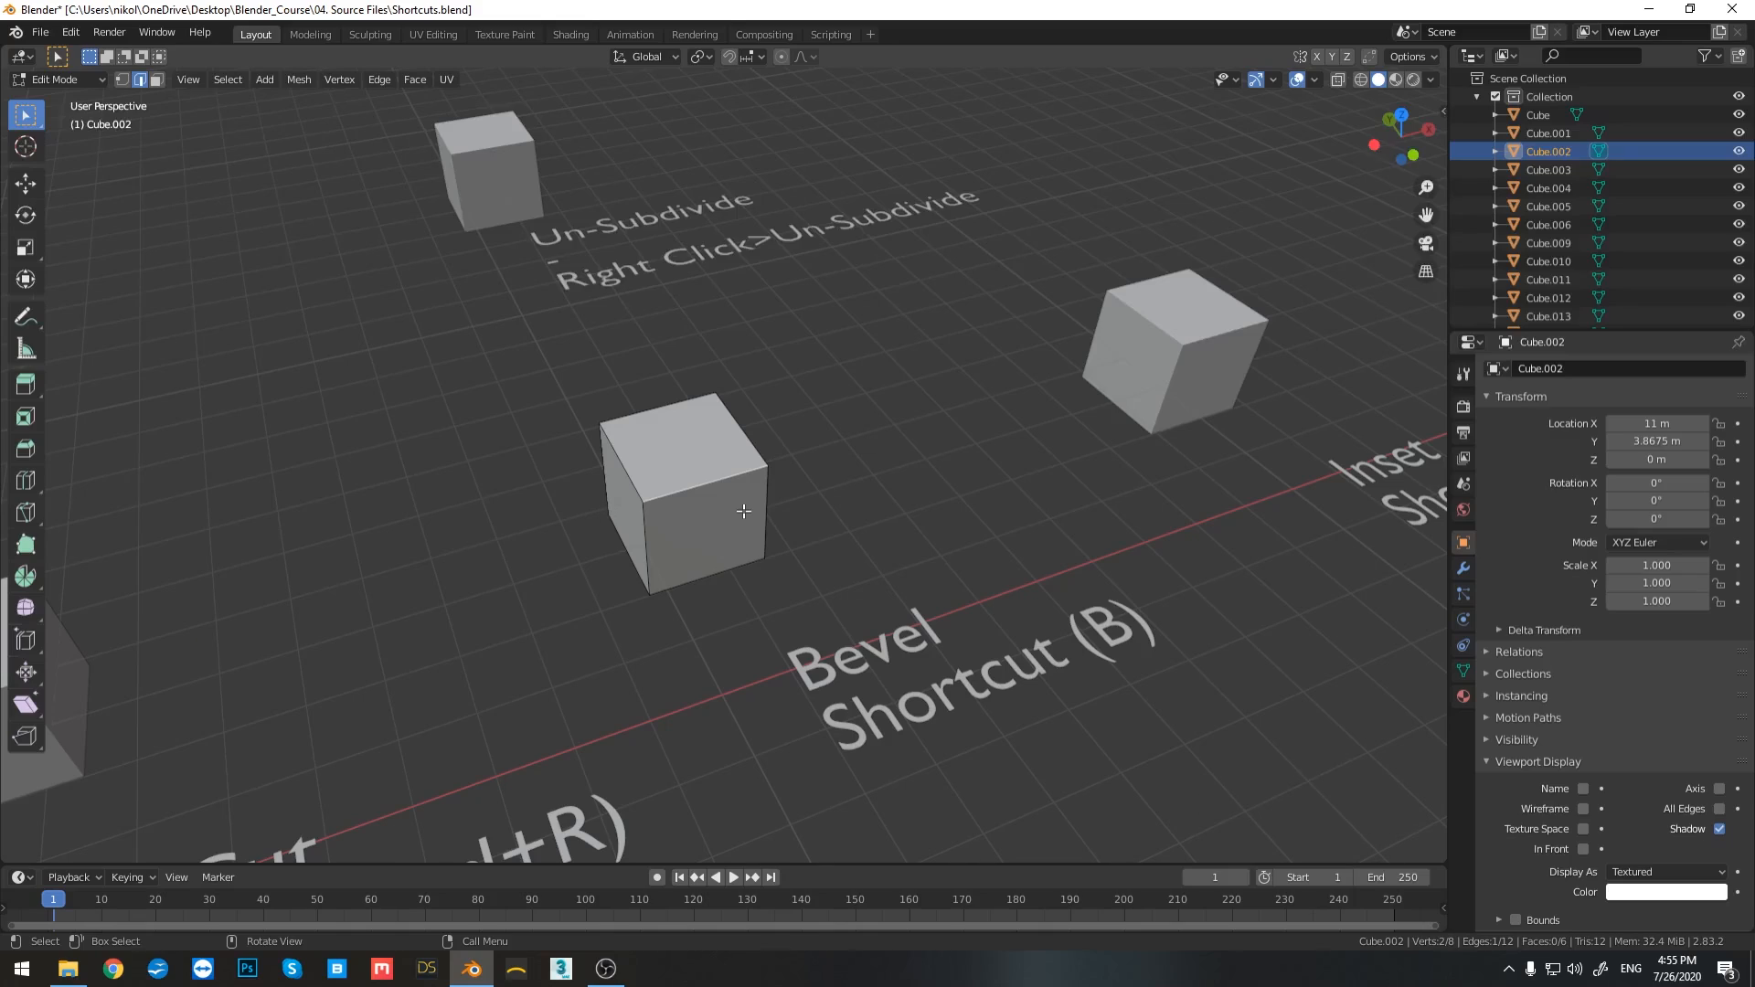
{"action": "key", "text": "2"}
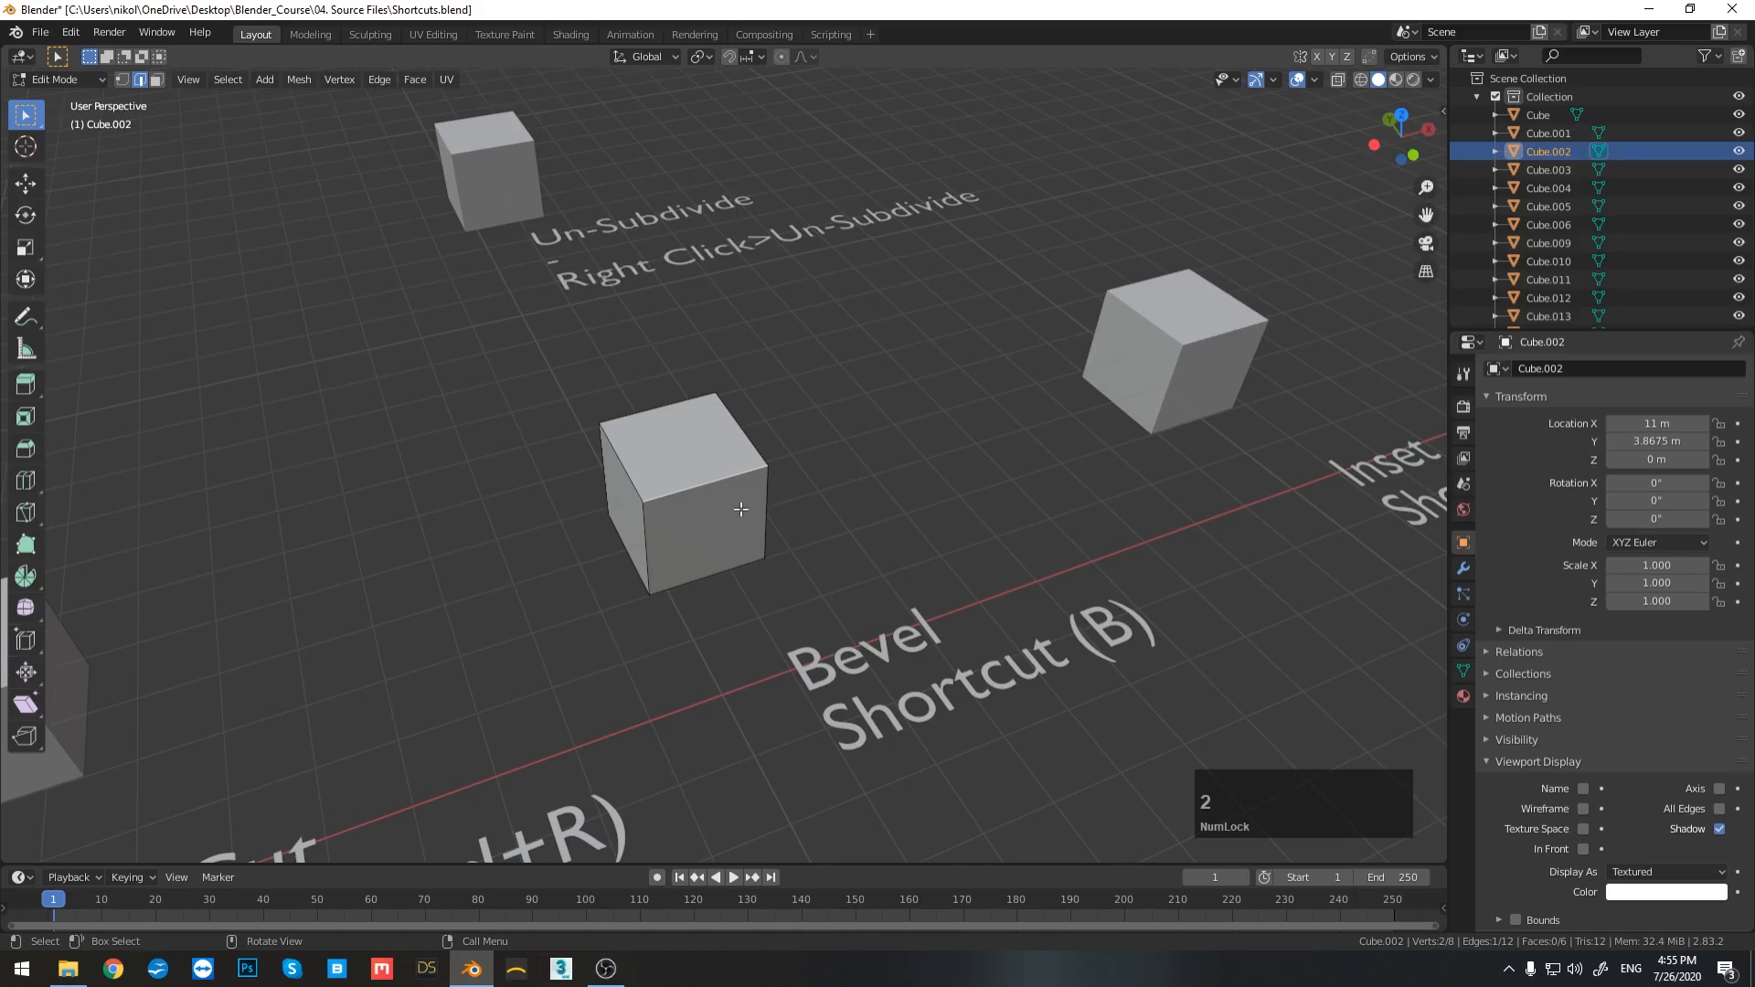
Step: Bevel the selected edge by about 0.949 m, trying several segment counts before settling on one segment
{"action": "key", "text": "b"}
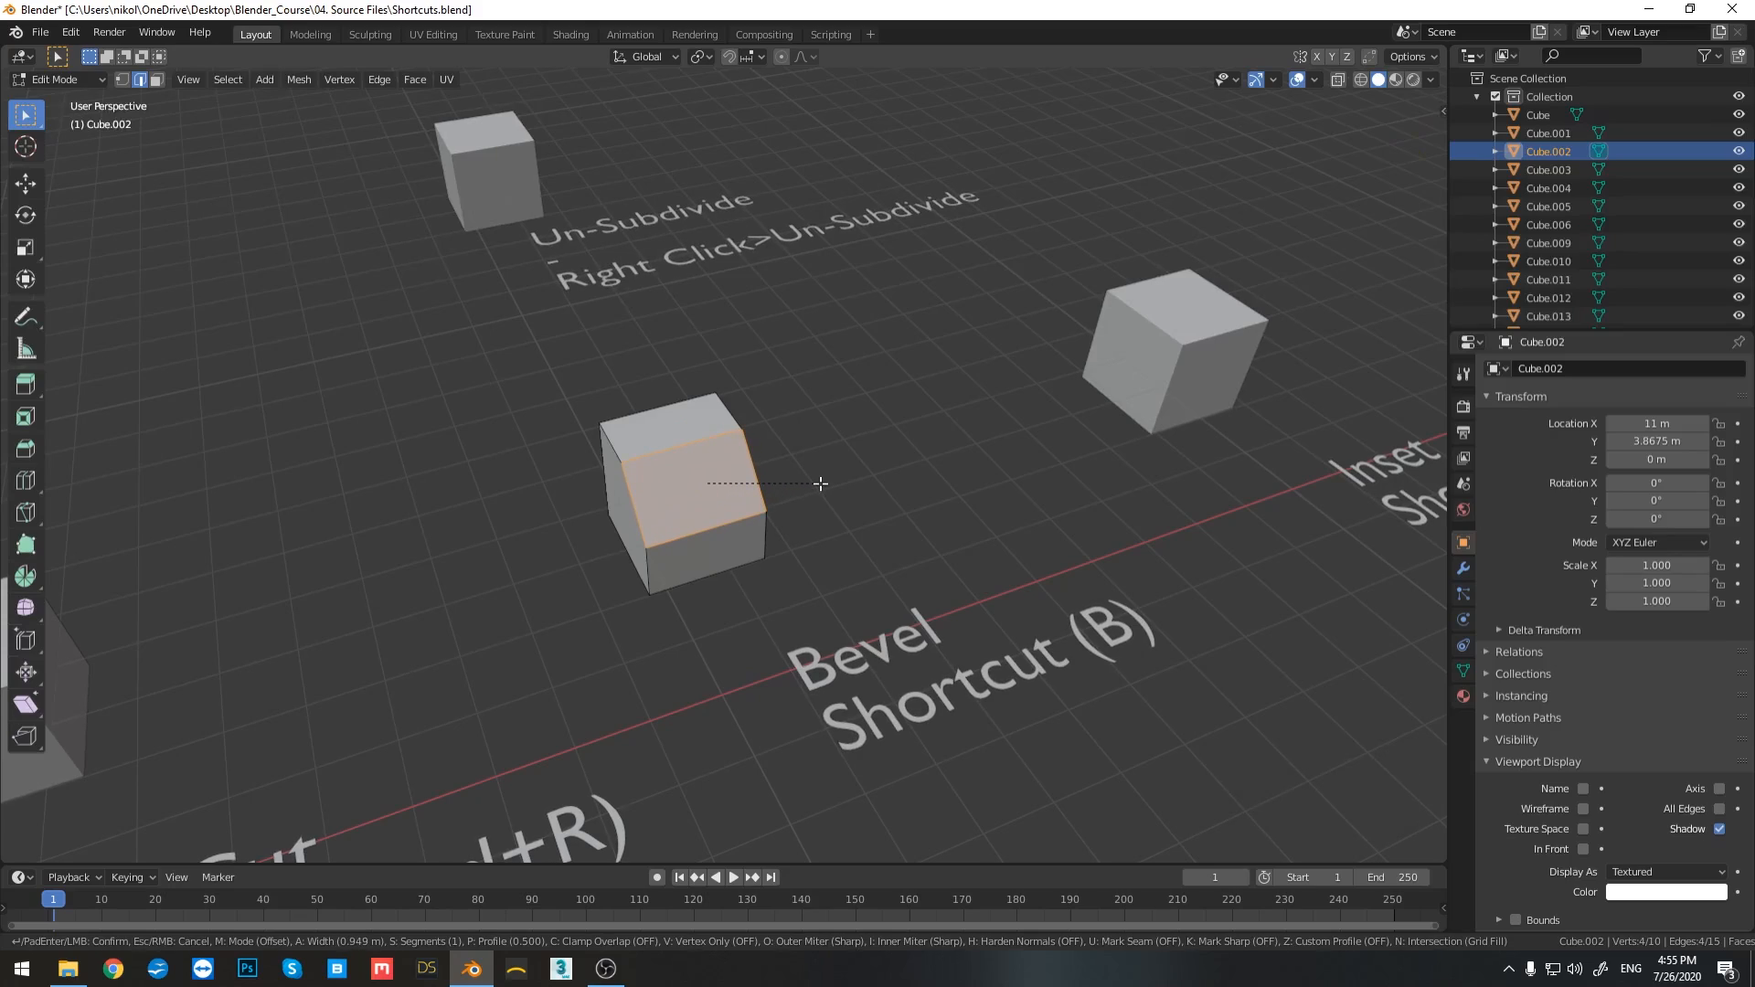
{"action": "scroll", "coordinate": [821, 484], "scroll_direction": "up", "scroll_amount": 1}
{"action": "scroll", "coordinate": [821, 483], "scroll_direction": "up", "scroll_amount": 3}
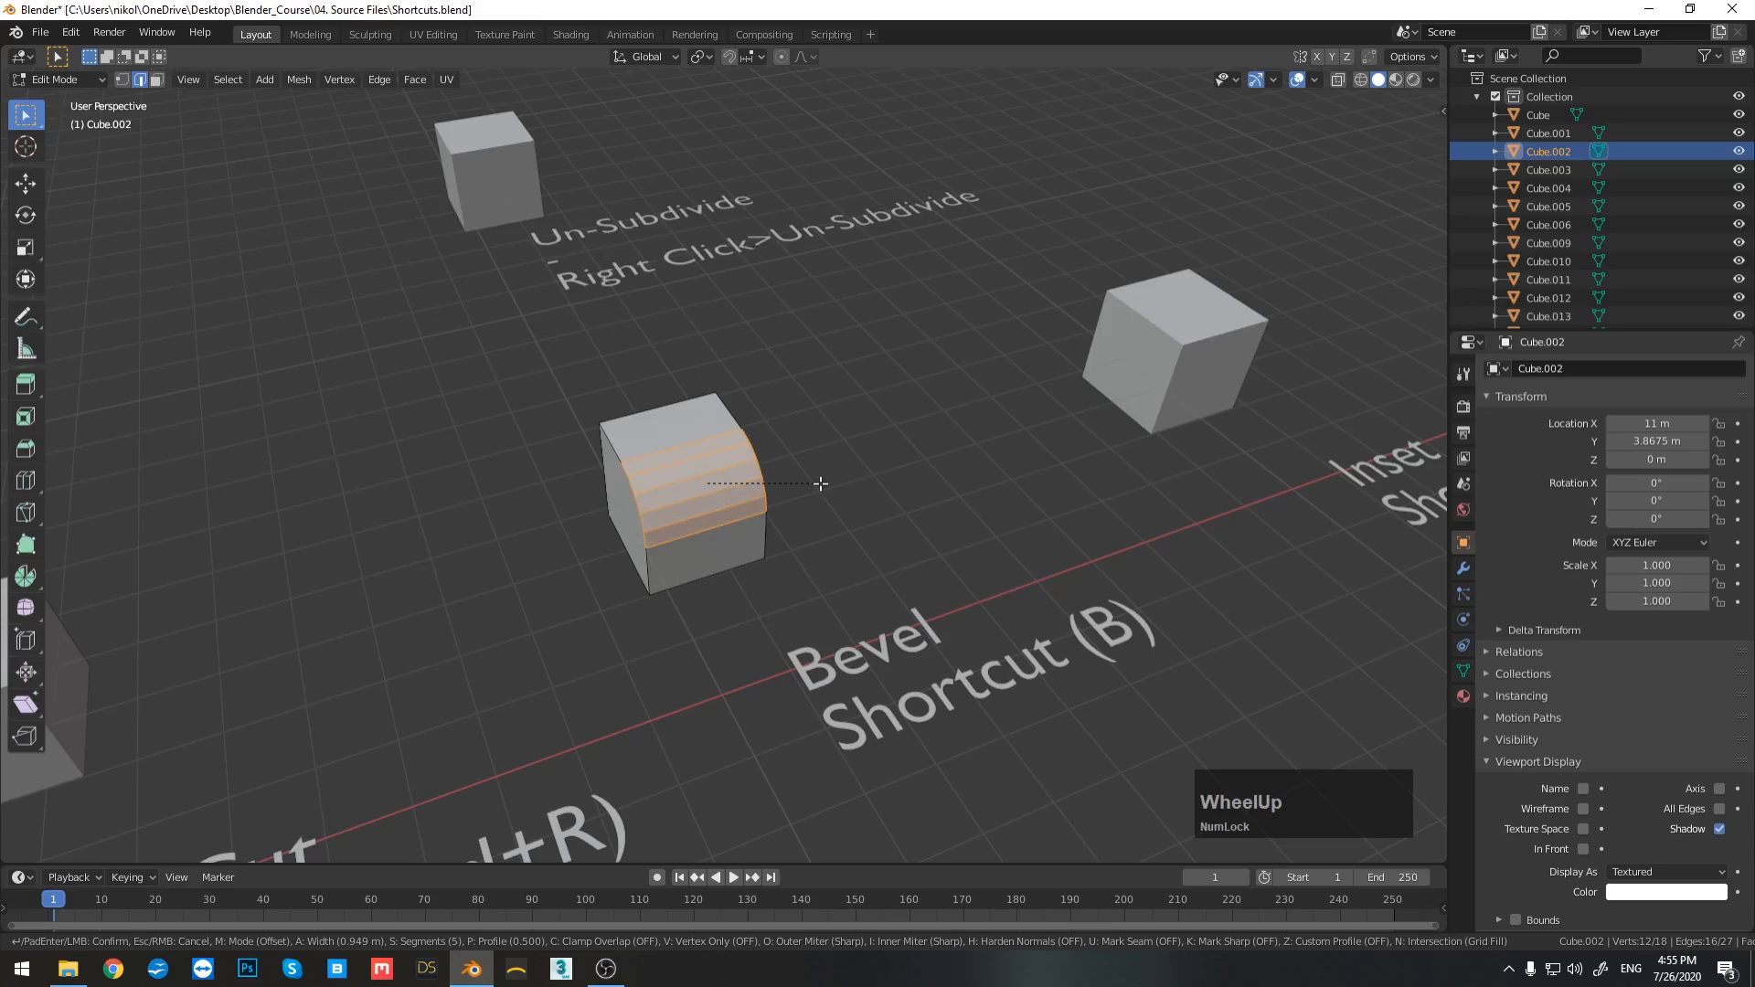
{"action": "scroll", "coordinate": [821, 484], "scroll_direction": "down", "scroll_amount": 6}
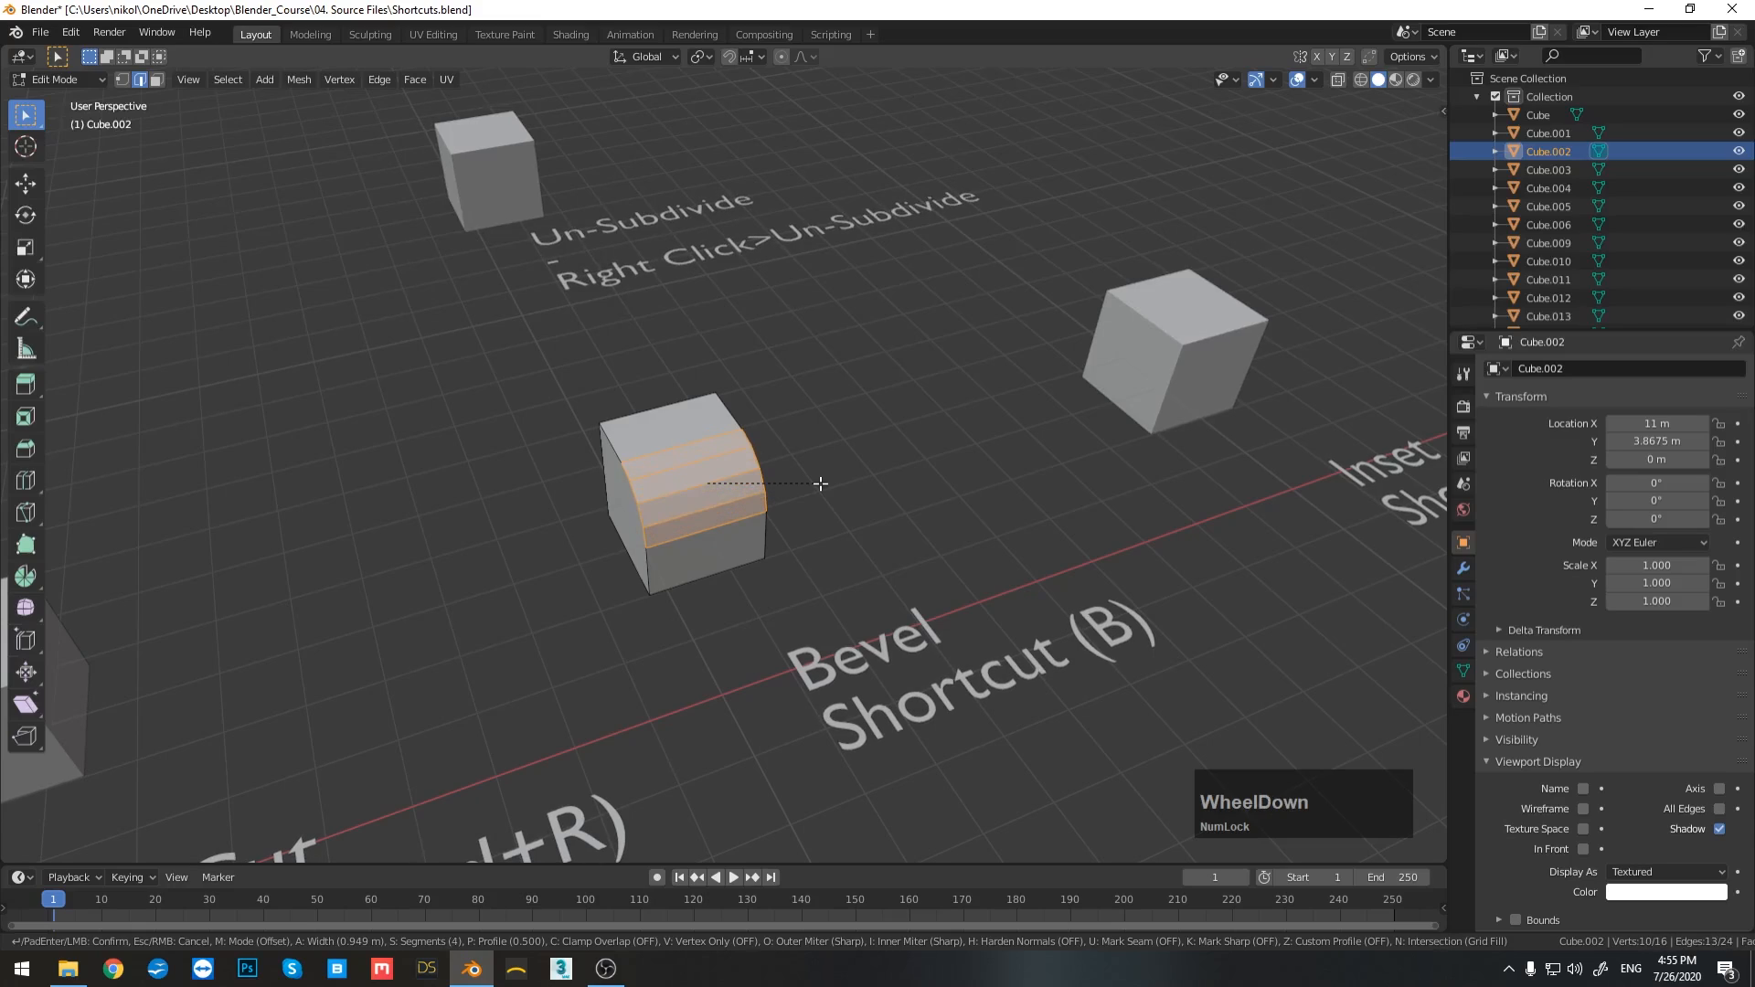
{"action": "scroll", "coordinate": [821, 483], "scroll_direction": "up", "scroll_amount": 4}
{"action": "scroll", "coordinate": [821, 483], "scroll_direction": "down", "scroll_amount": 5}
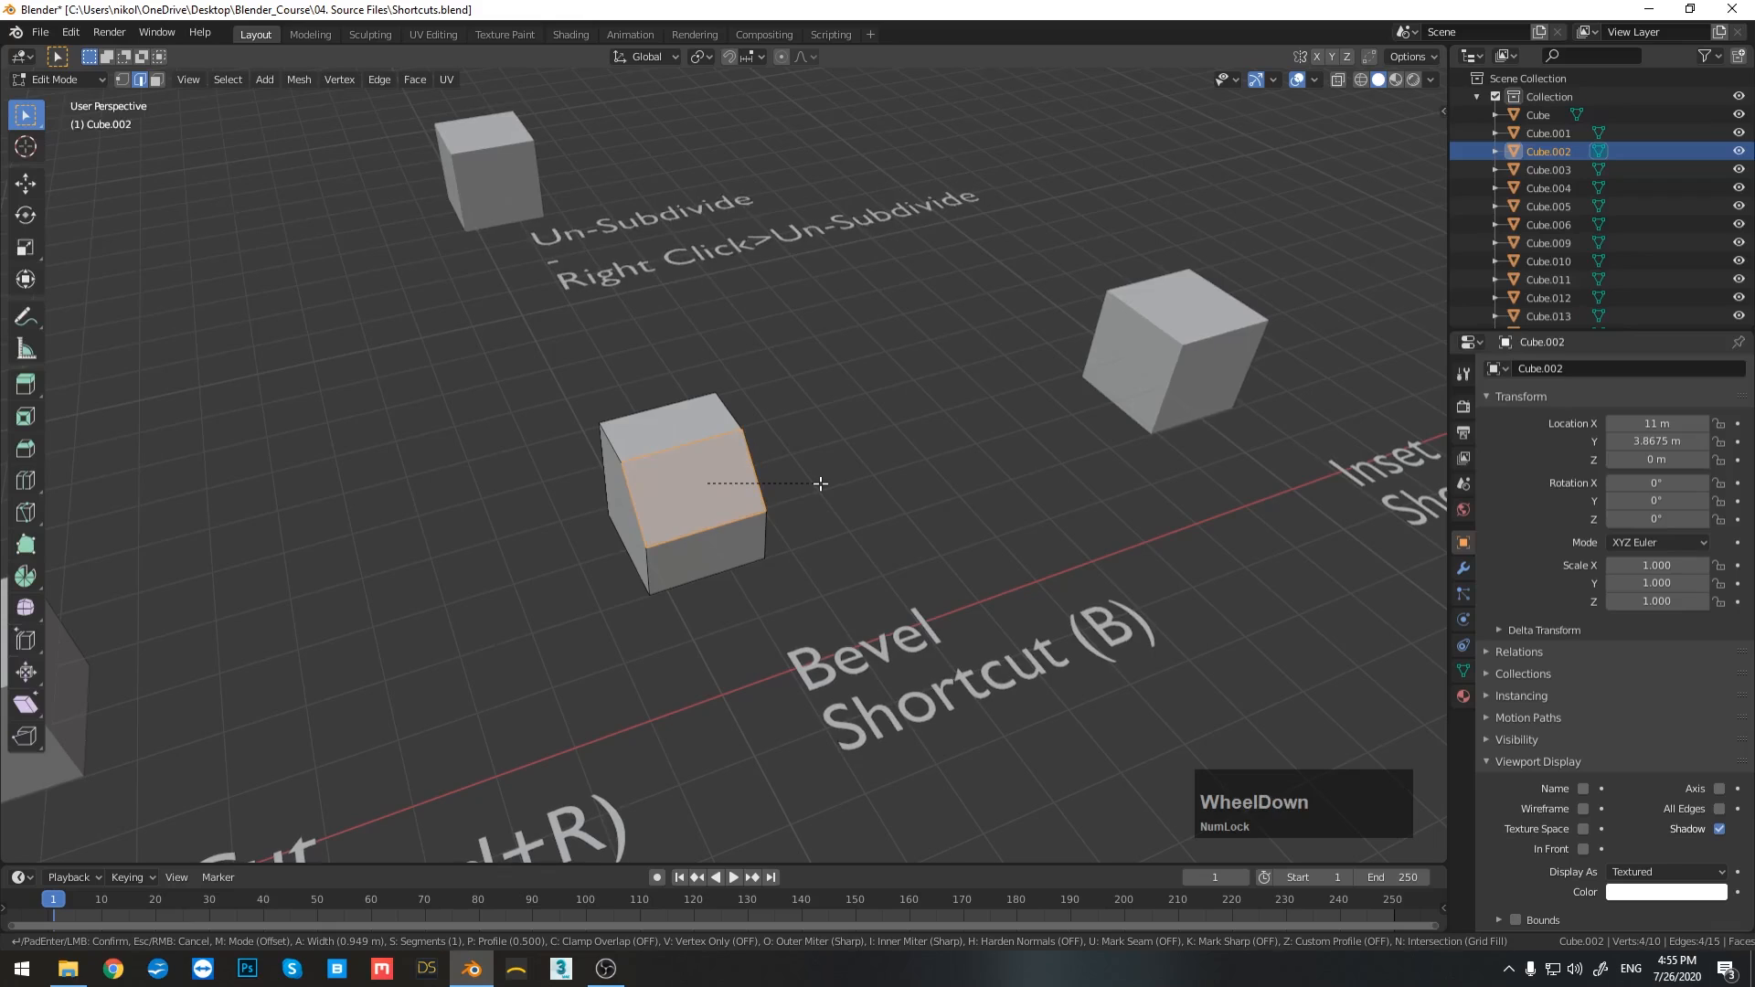
{"action": "left_click", "coordinate": [821, 483]}
Step: Leave the bevelled cube, enter Edit Mode on the cube beside the Inset label and select its top face in face selection
{"action": "scroll", "coordinate": [815, 482], "scroll_direction": "down", "scroll_amount": 3}
{"action": "middle_click_drag", "start_coordinate": [969, 497], "coordinate": [627, 548]}
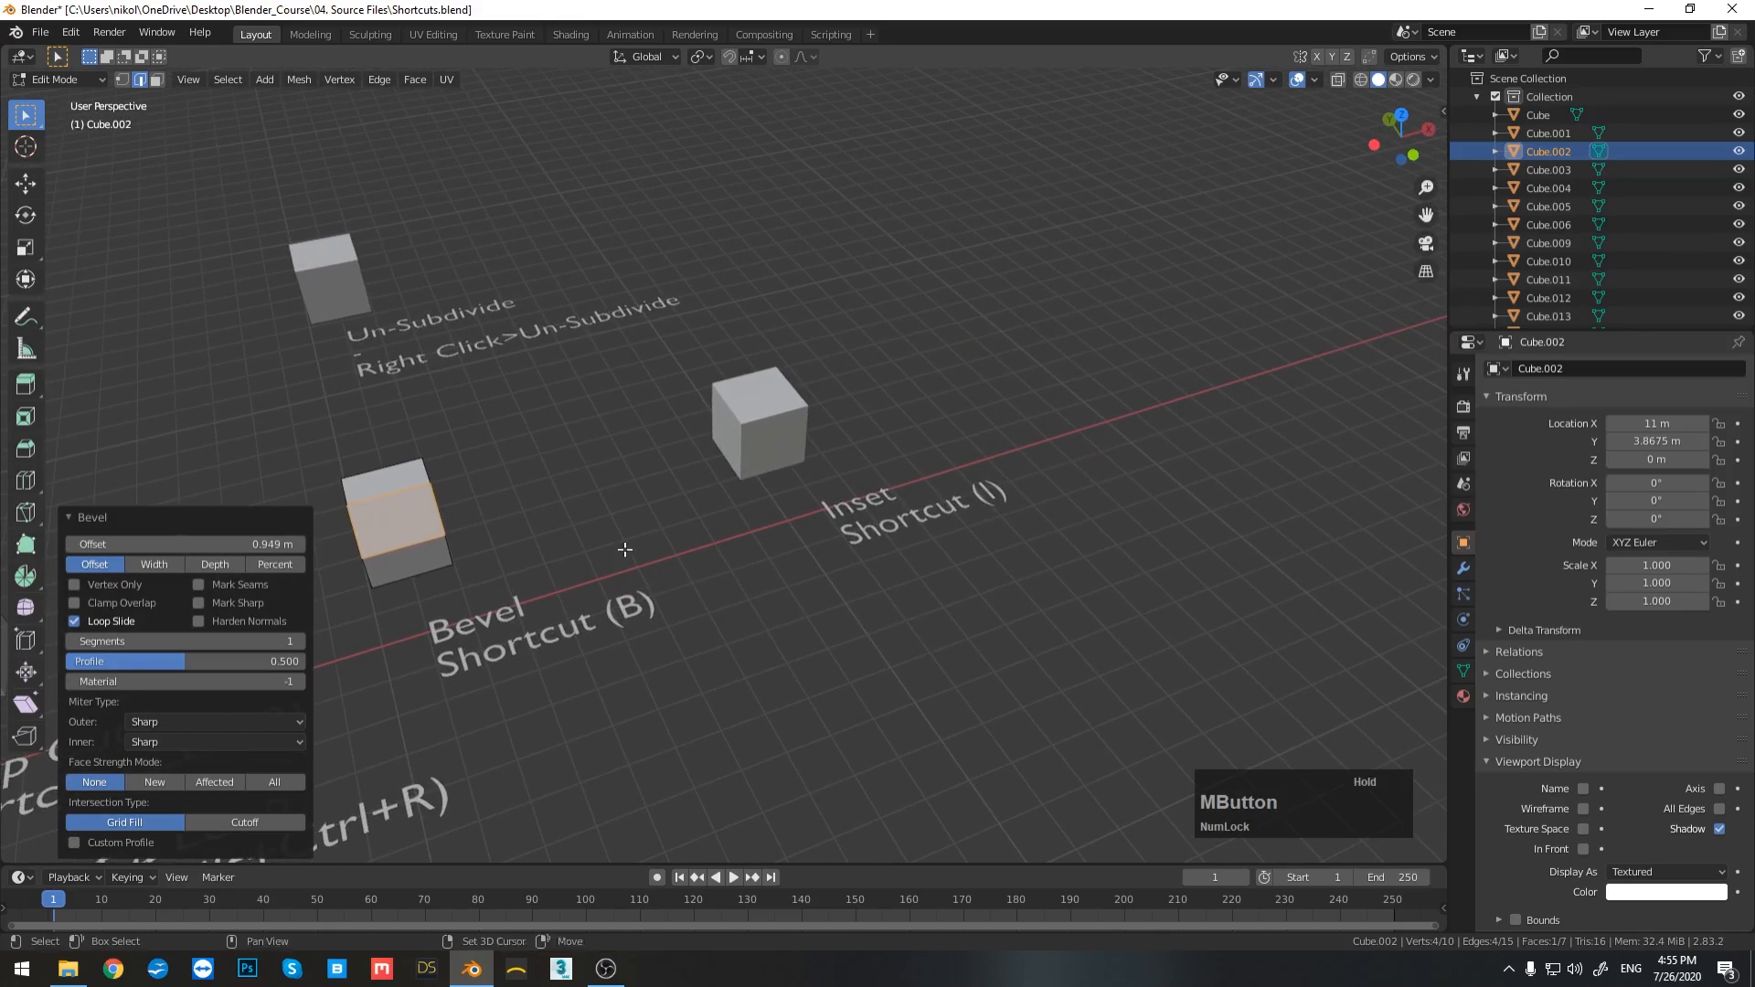
{"action": "key", "text": "Tab"}
{"action": "left_click", "coordinate": [755, 459]}
{"action": "middle_click_drag", "start_coordinate": [755, 460], "coordinate": [737, 509]}
{"action": "scroll", "coordinate": [708, 611], "scroll_direction": "up", "scroll_amount": 3}
{"action": "key", "text": "Tab"}
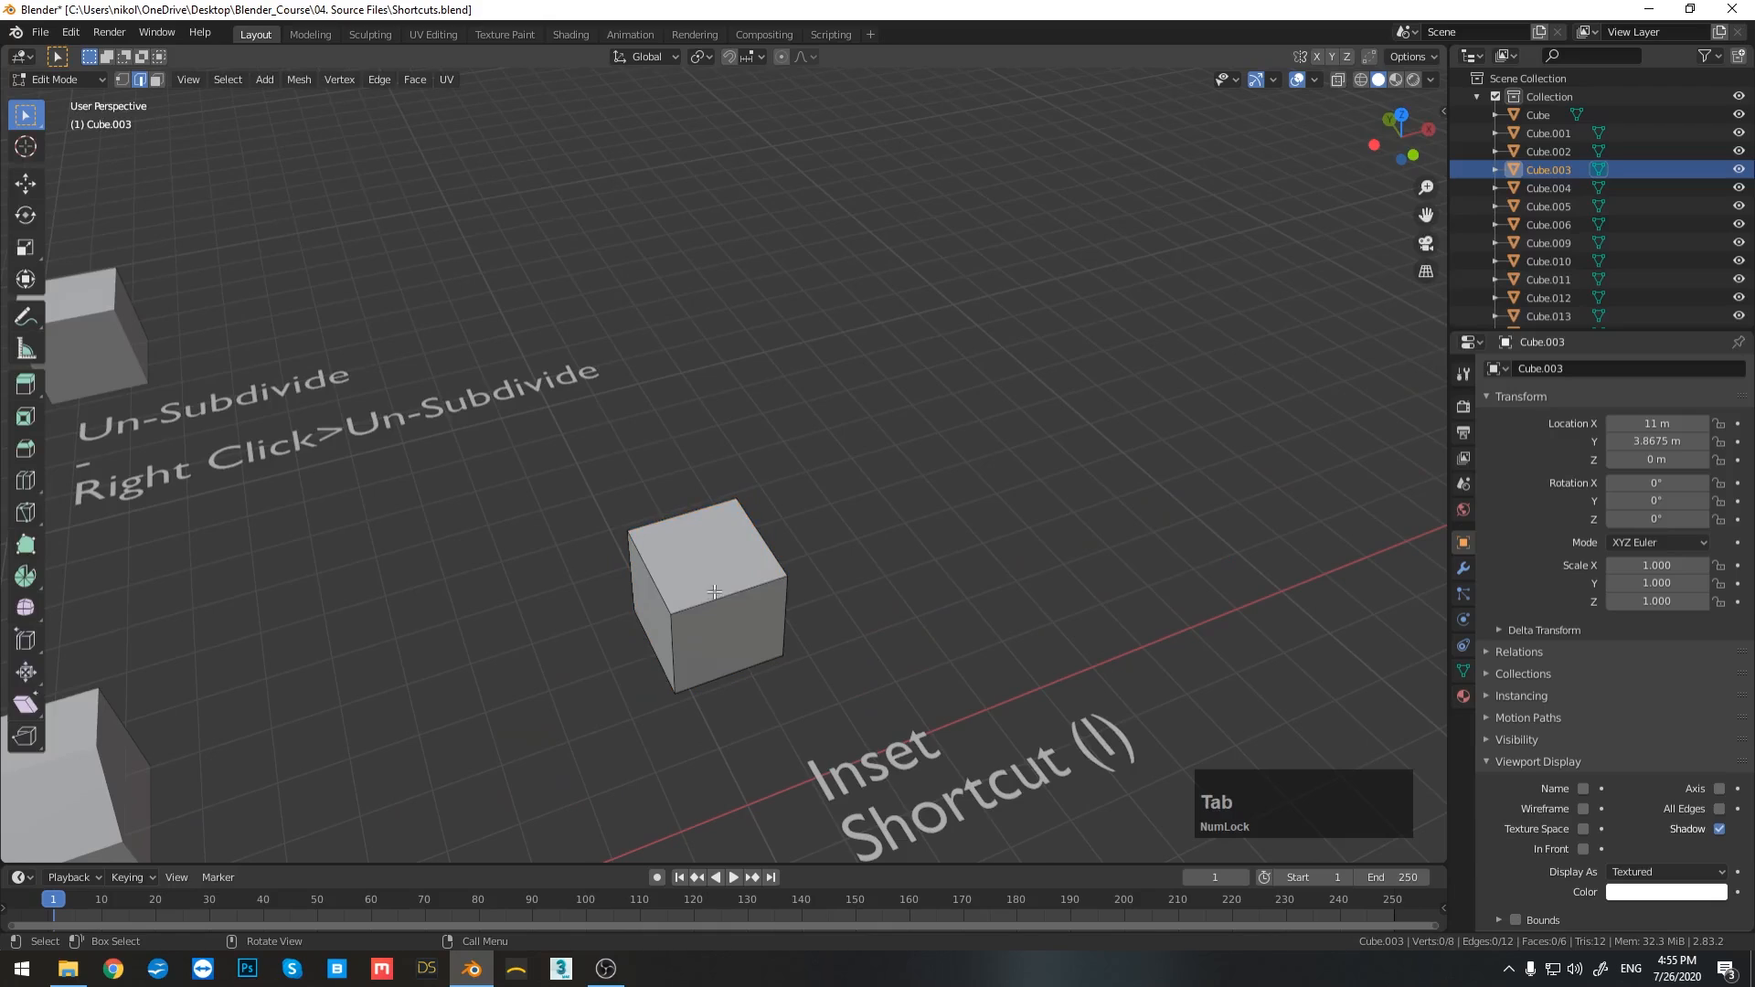
{"action": "left_click", "coordinate": [716, 595]}
{"action": "key", "text": "3"}
{"action": "left_click", "coordinate": [705, 555]}
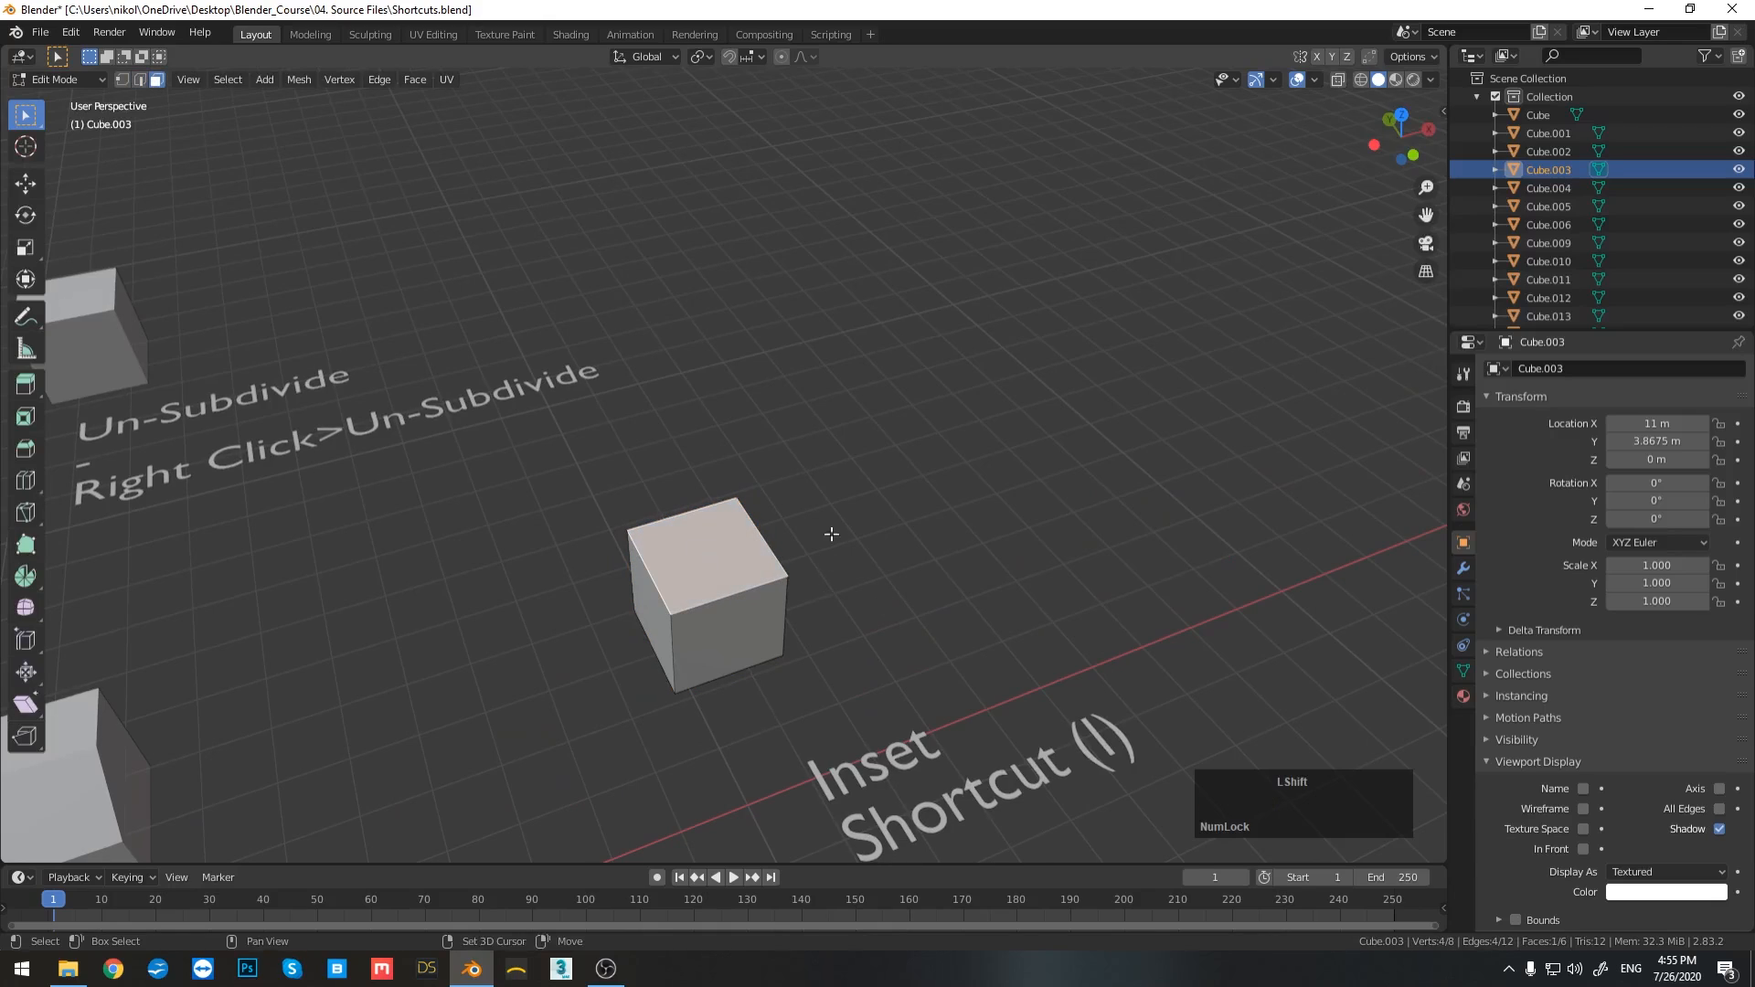
Step: Try a deep inset on the top face, cancel it, and inset the face with a narrower border
{"action": "middle_click_drag", "start_coordinate": [828, 537], "coordinate": [656, 298]}
{"action": "scroll", "coordinate": [954, 594], "scroll_direction": "up", "scroll_amount": 2}
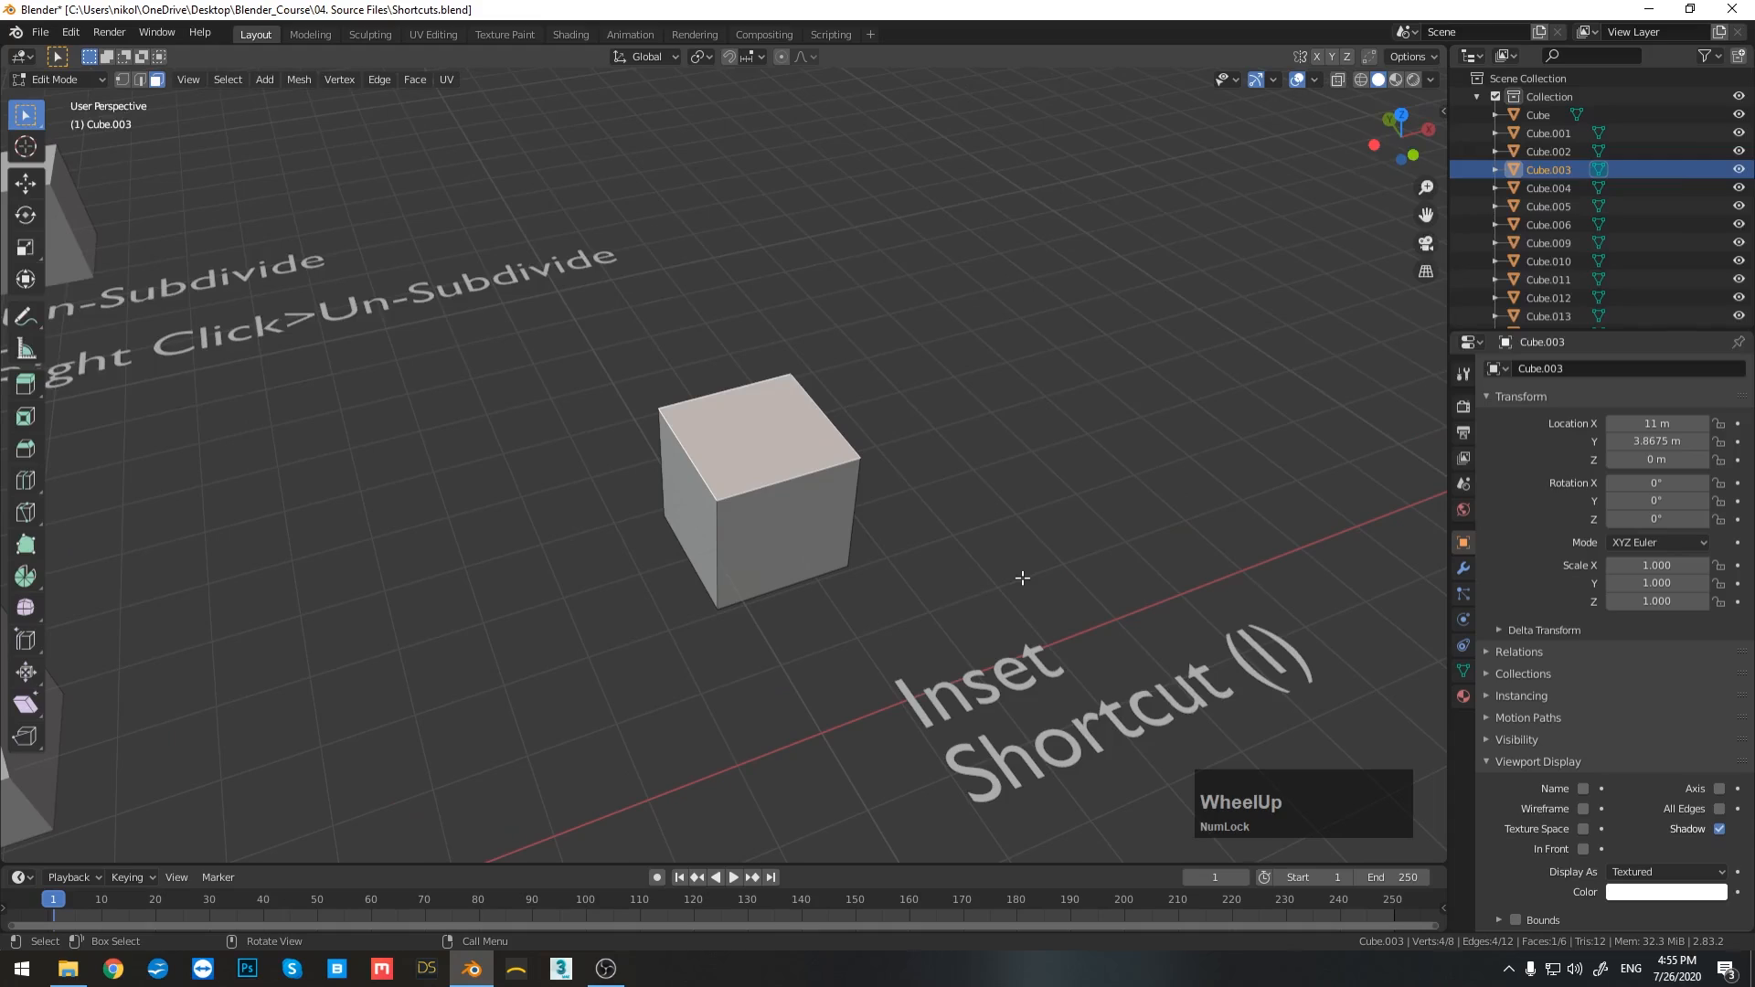
{"action": "key", "text": "i"}
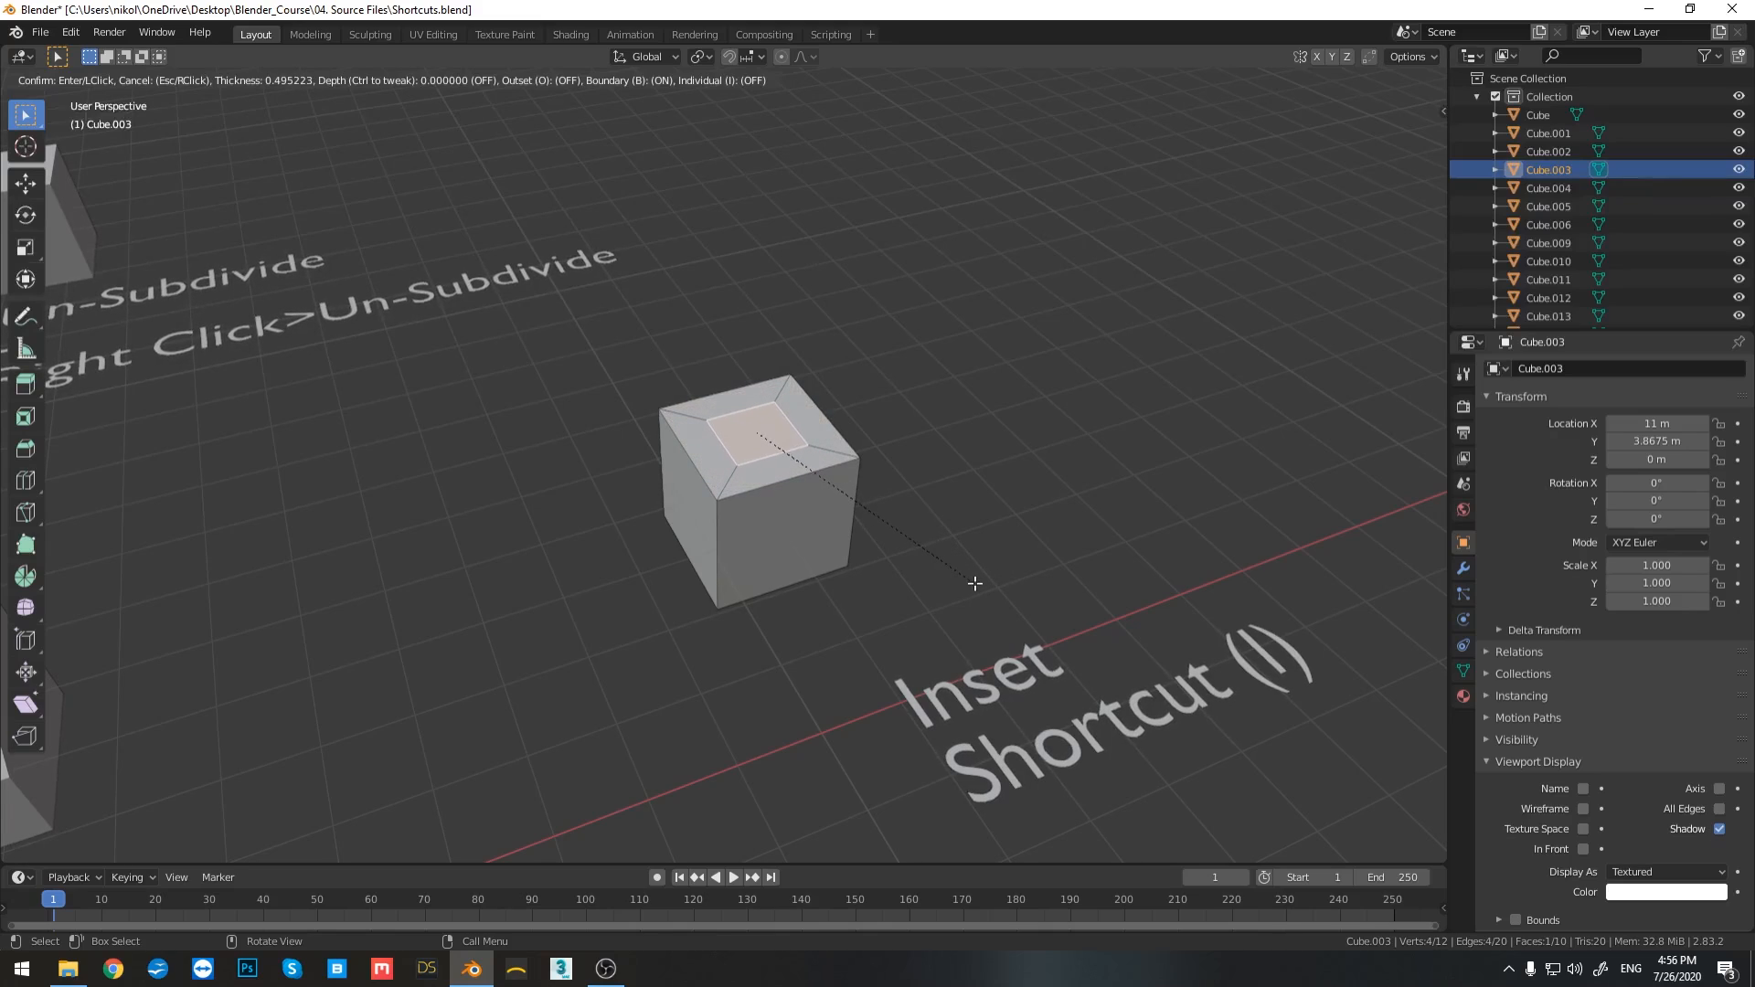
{"action": "key", "text": "Escape"}
{"action": "mouse_move", "coordinate": [914, 582]}
{"action": "middle_mouse_down"}
{"action": "mouse_move", "coordinate": [862, 572]}
{"action": "mouse_move", "coordinate": [897, 580]}
{"action": "middle_mouse_up"}
{"action": "key", "text": "i"}
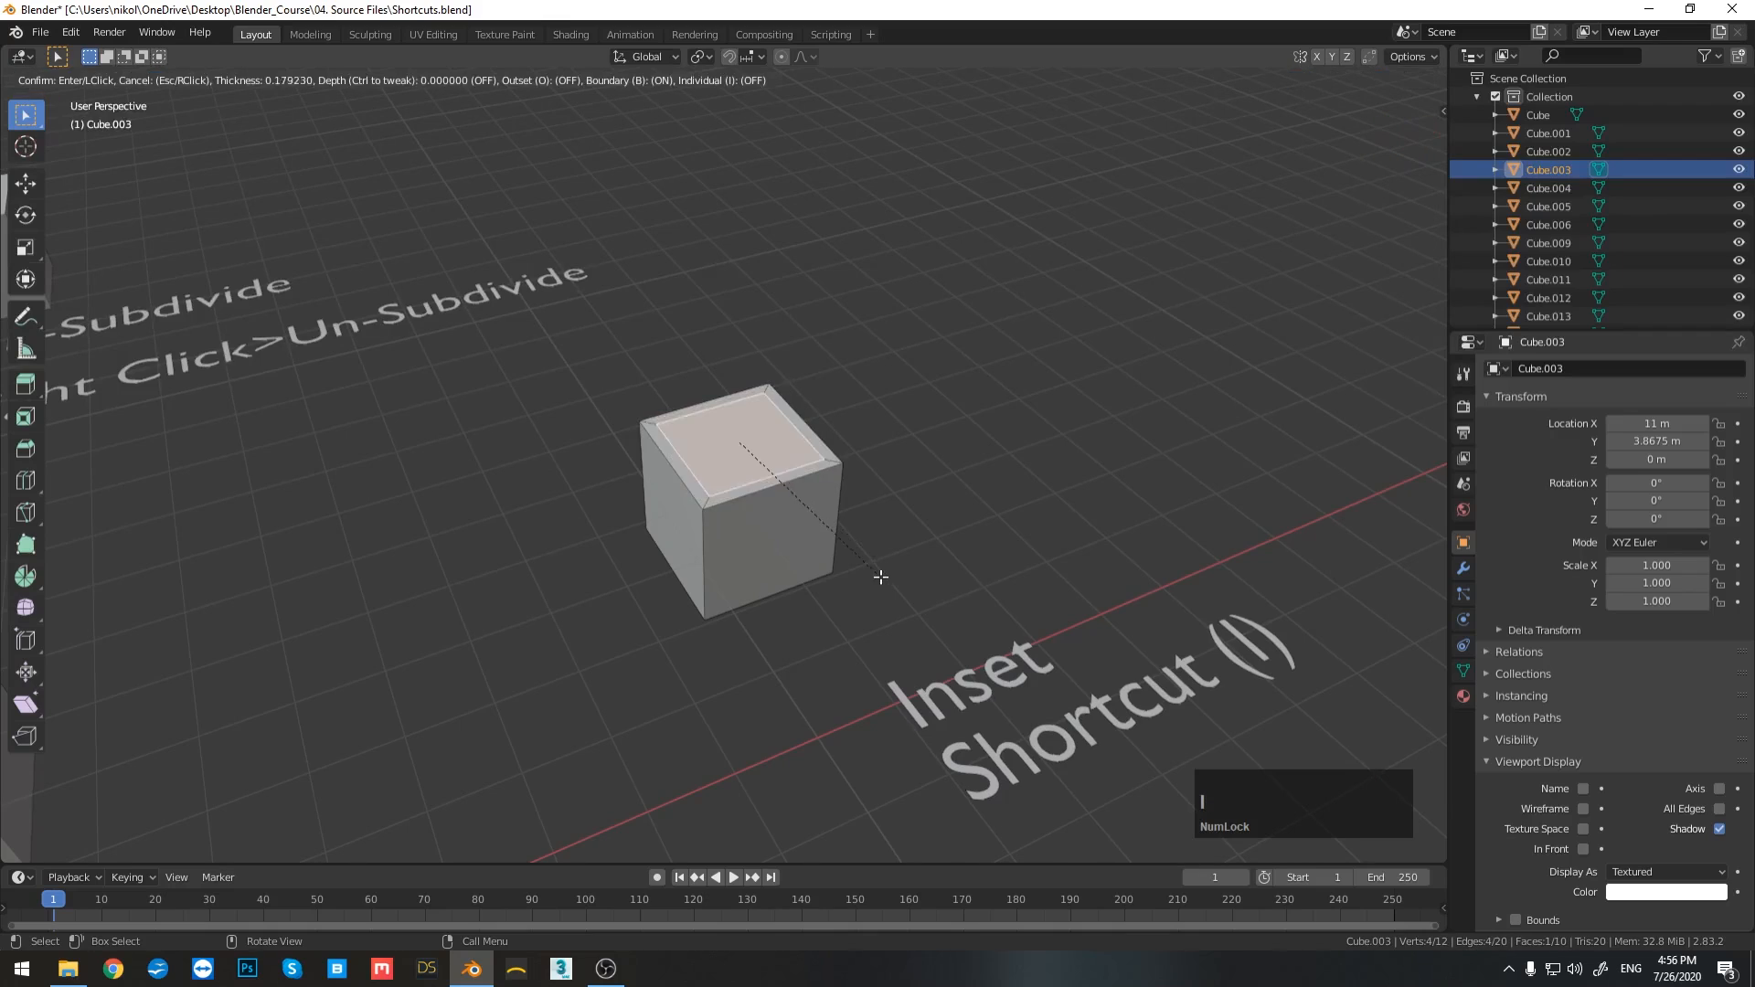
{"action": "left_click", "coordinate": [855, 574]}
Step: Select the two adjacent front side faces and inset them individually with a thickness of about 0.23 m
{"action": "middle_click_drag", "start_coordinate": [754, 597], "coordinate": [778, 445]}
{"action": "left_click", "coordinate": [679, 547]}
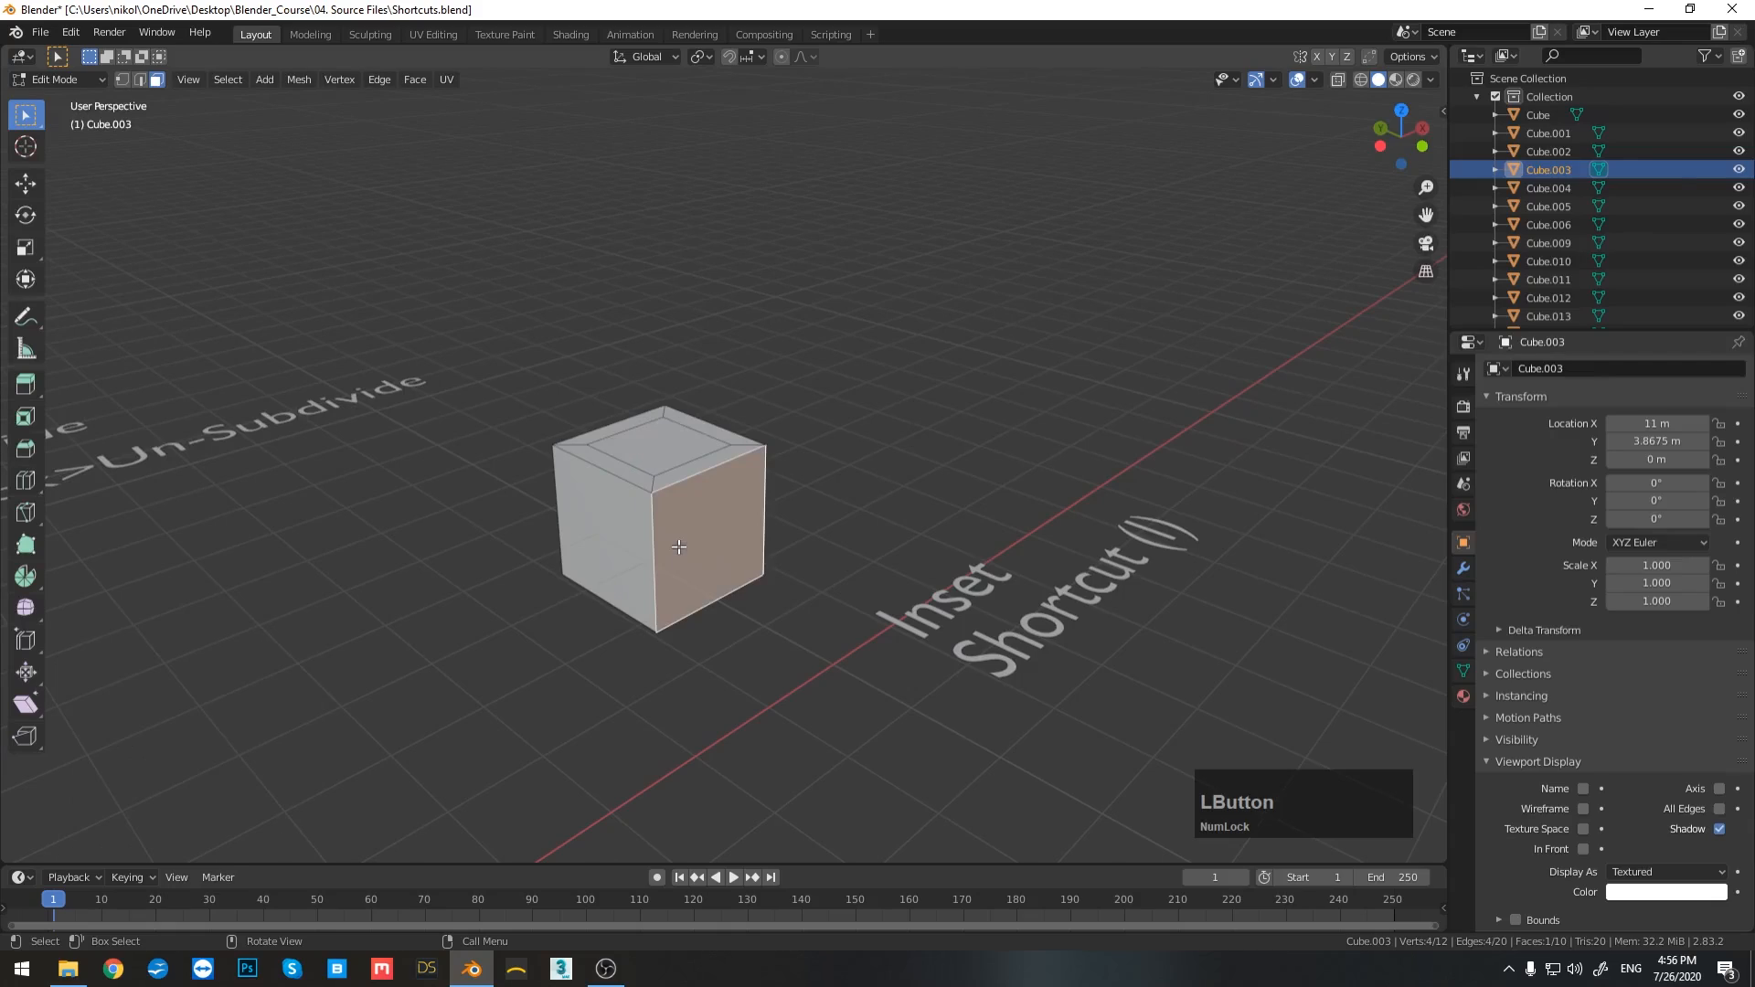
{"action": "left_click", "coordinate": [631, 544], "text": "shift"}
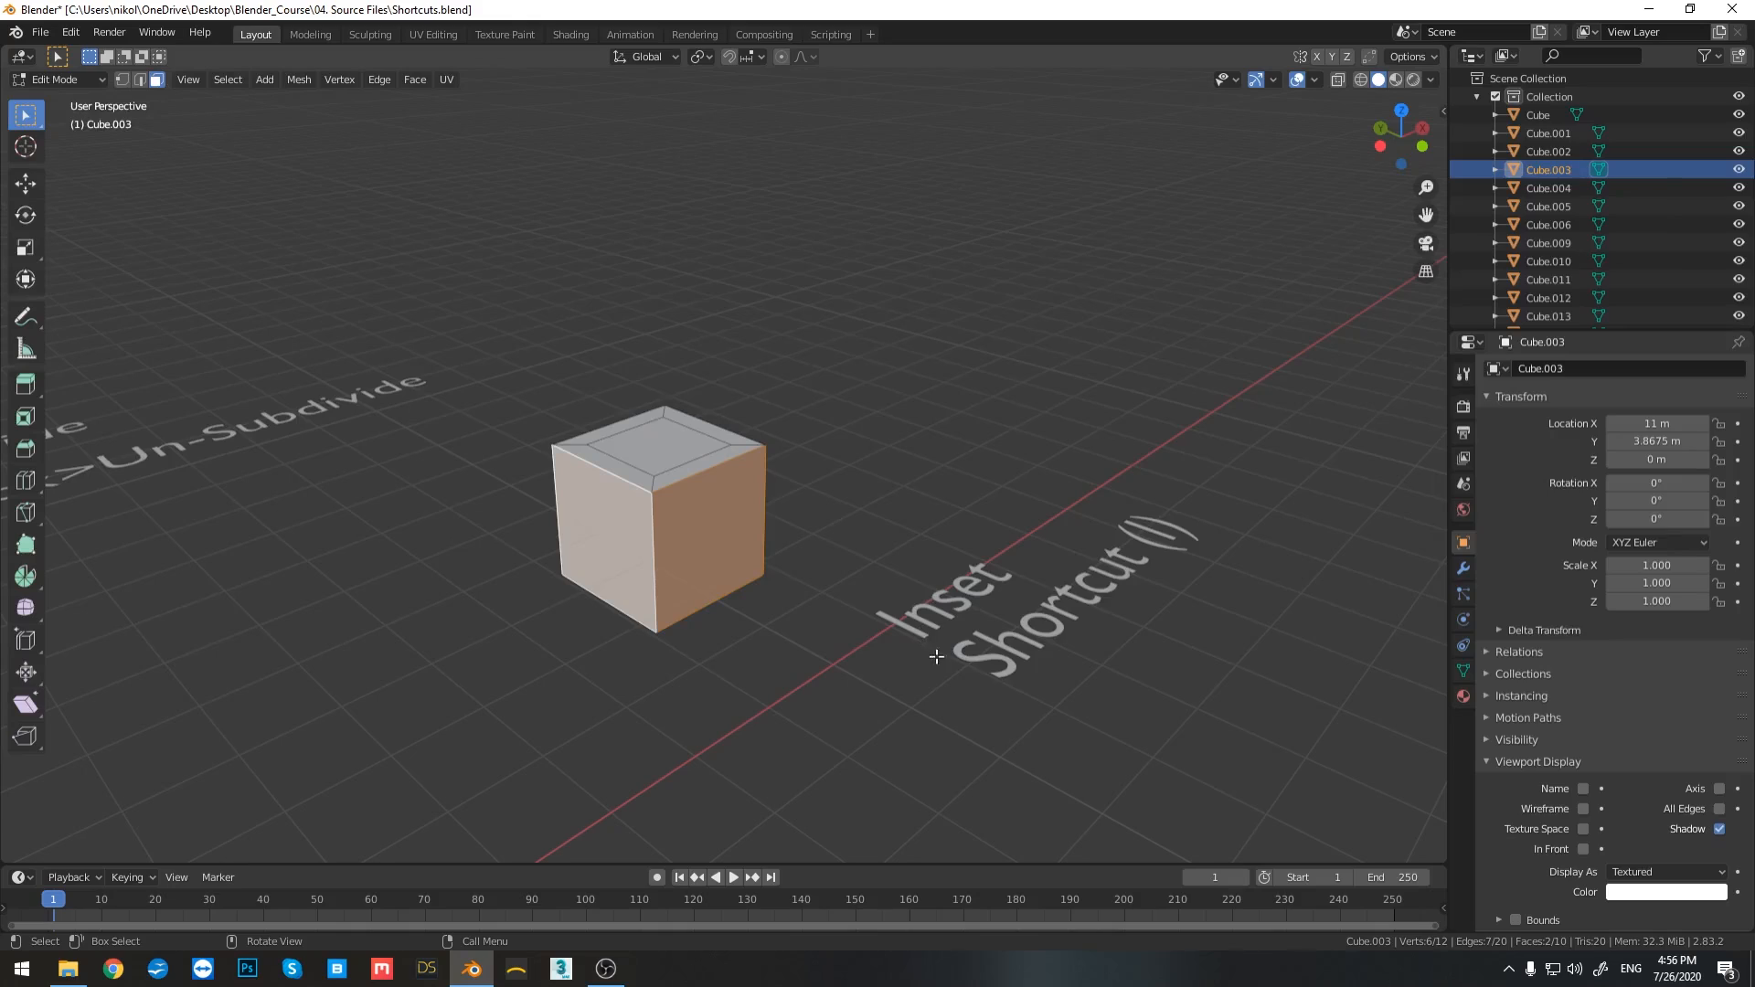
{"action": "key", "text": "i"}
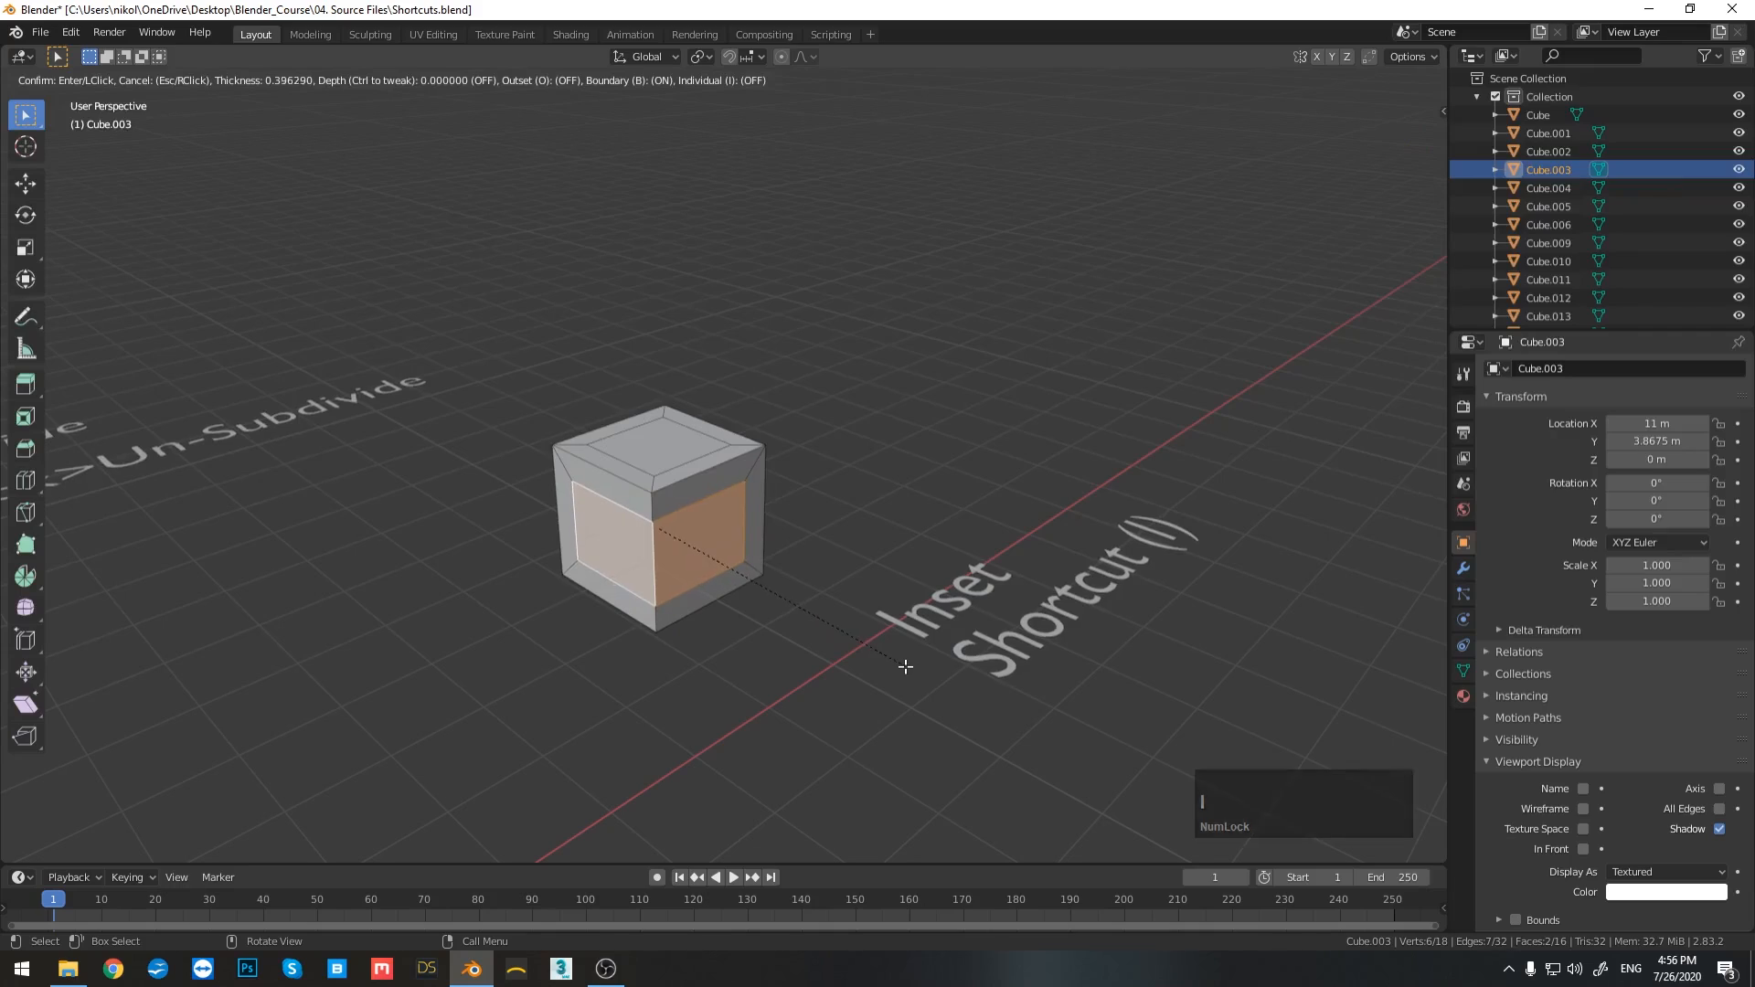
{"action": "key", "text": "i"}
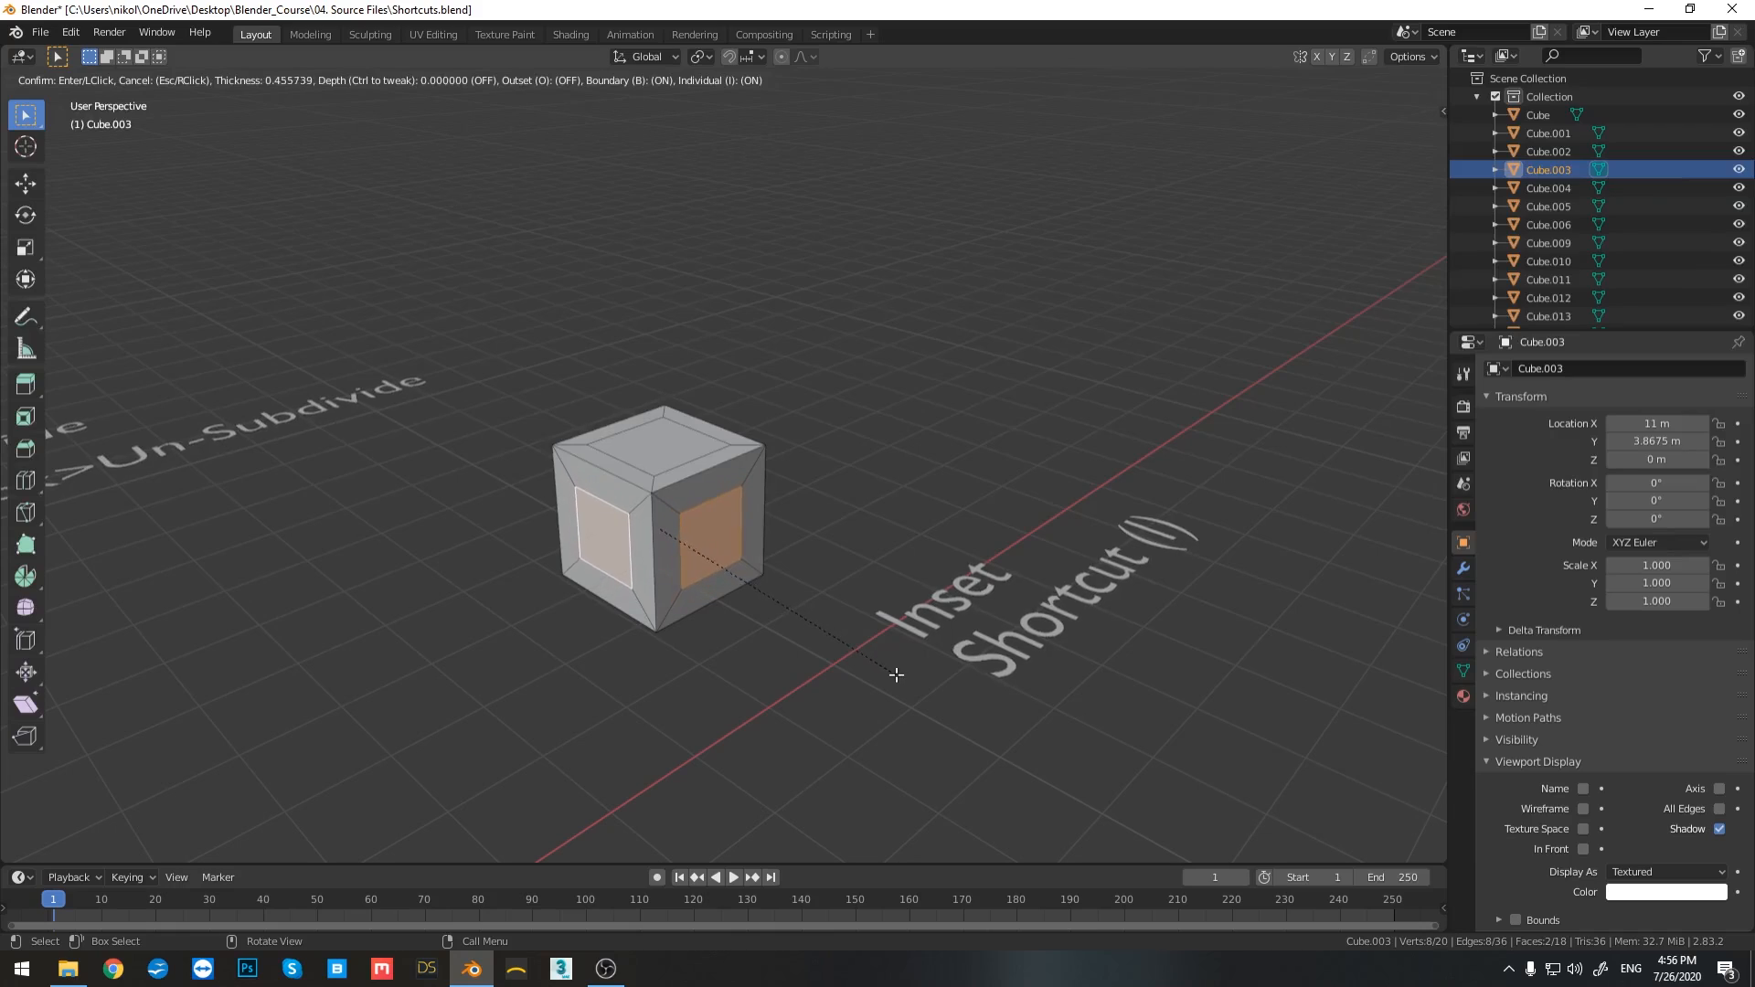
{"action": "left_click", "coordinate": [908, 675]}
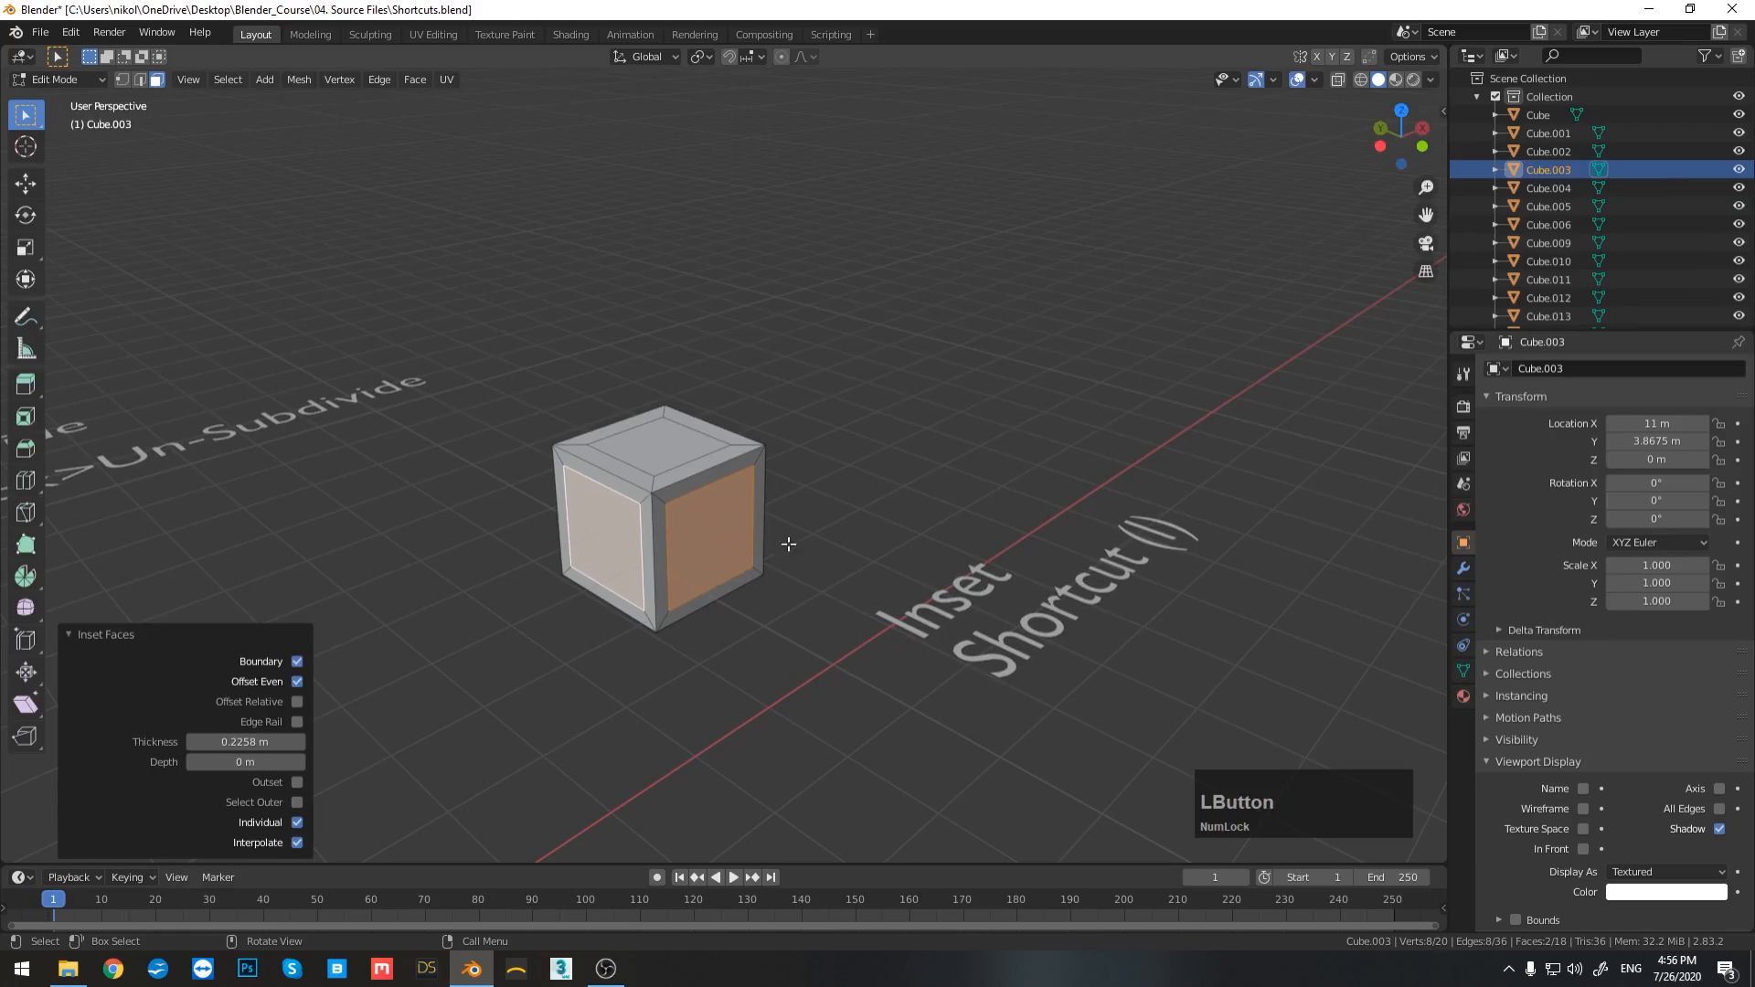
Step: Extrude the inset top face and both inset side faces outward, the side faces by about 1.3 m along their normals
{"action": "left_click", "coordinate": [727, 552]}
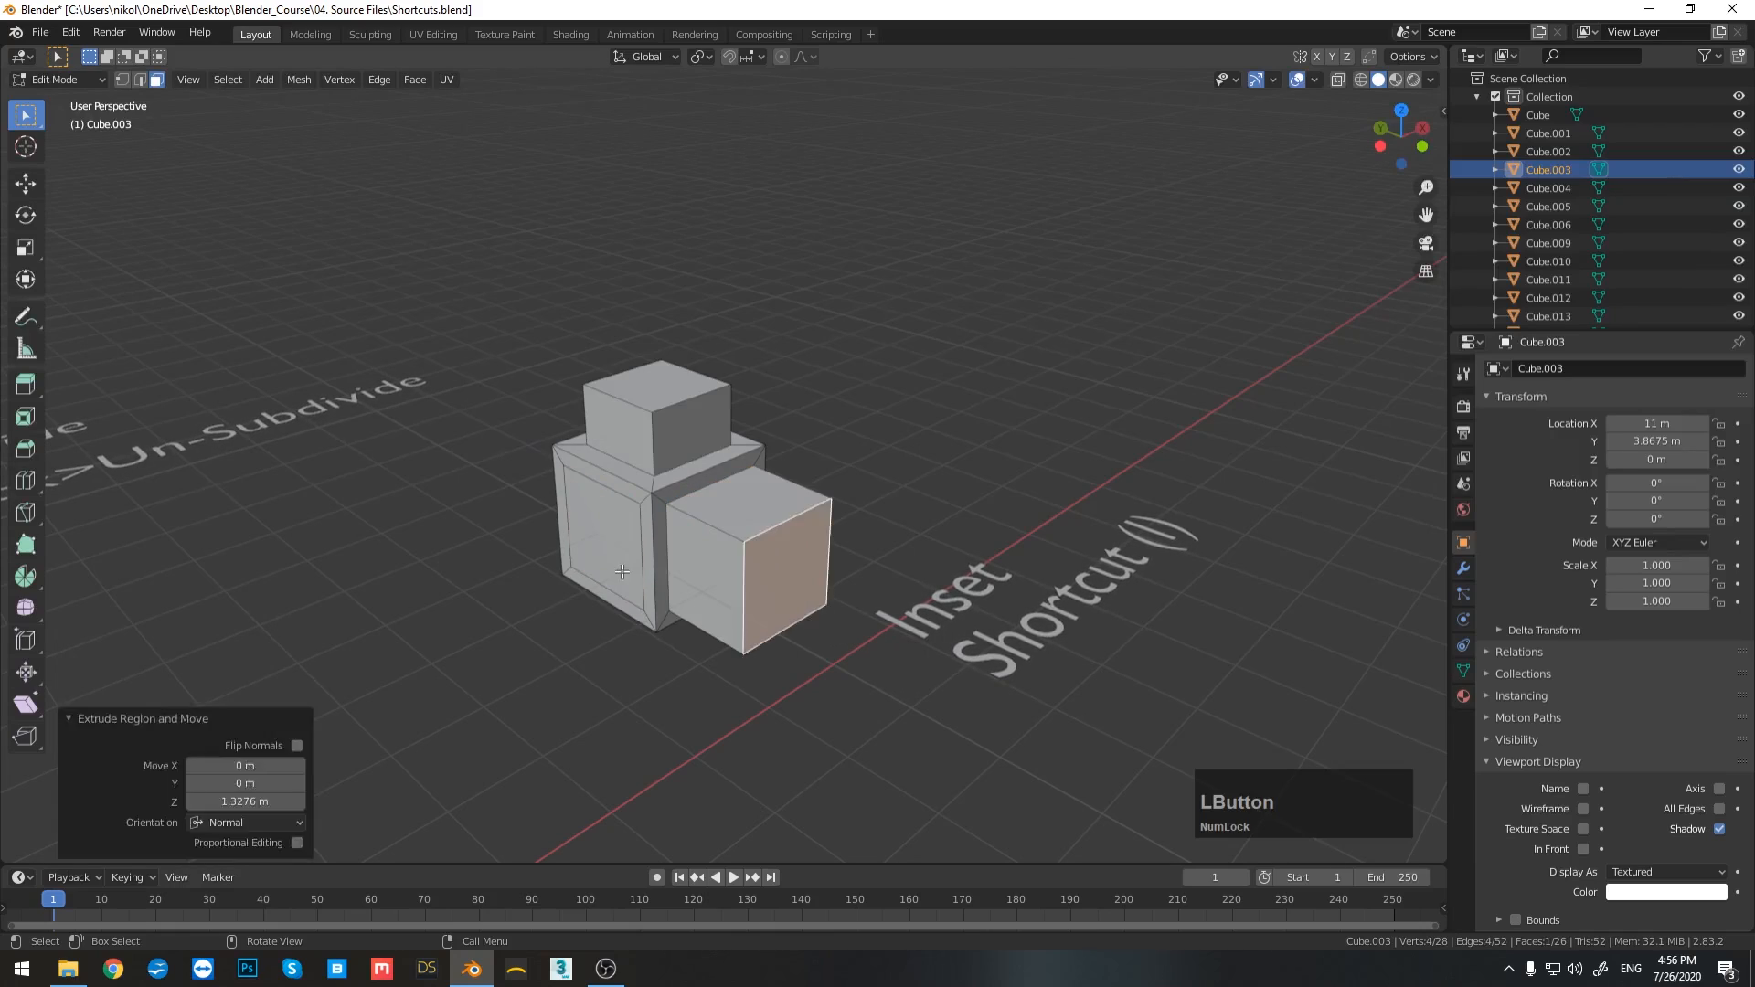
{"action": "left_click", "coordinate": [600, 552]}
{"action": "key", "text": "e"}
{"action": "left_click", "coordinate": [539, 624]}
Step: Leave the Inset cube and enter Edit Mode on the cube beside the Subdivide label
{"action": "scroll", "coordinate": [616, 592], "scroll_direction": "down", "scroll_amount": 3}
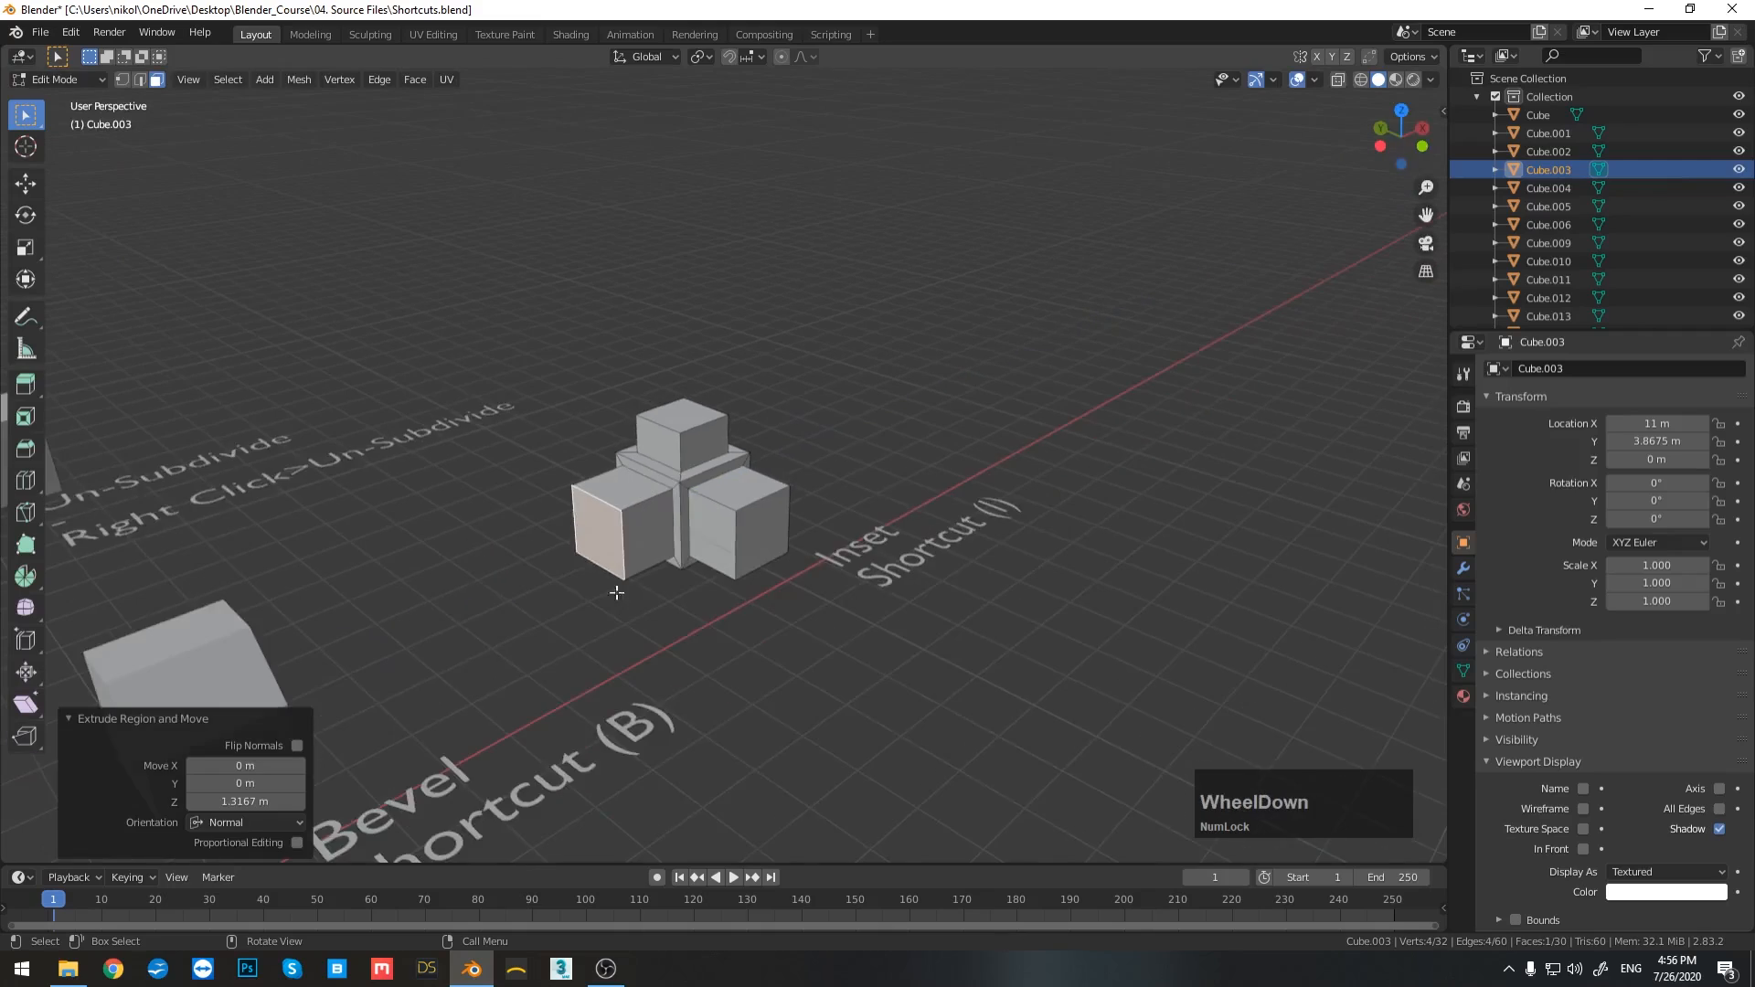
{"action": "middle_click_drag", "start_coordinate": [617, 592], "coordinate": [549, 610]}
{"action": "scroll", "coordinate": [686, 513], "scroll_direction": "down", "scroll_amount": 3}
{"action": "middle_click_drag", "start_coordinate": [686, 513], "coordinate": [869, 557], "text": "shift"}
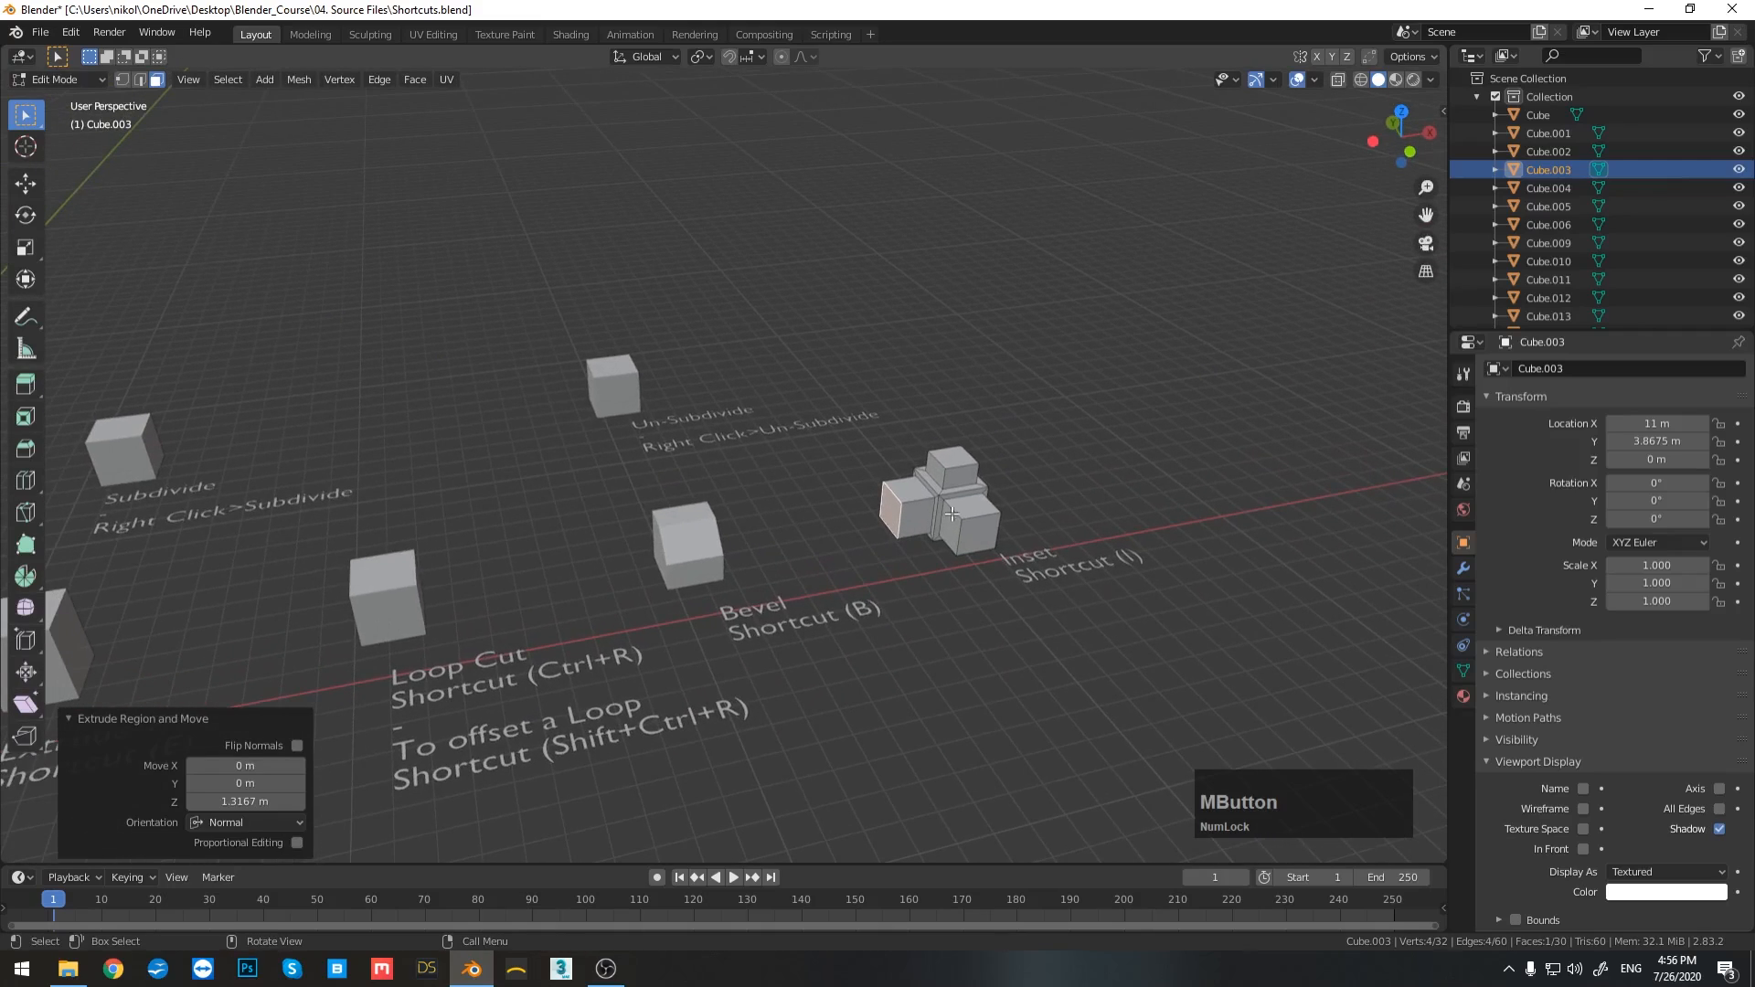
{"action": "mouse_move", "coordinate": [953, 514]}
{"action": "middle_mouse_down", "text": "shift"}
{"action": "mouse_move", "coordinate": [724, 464]}
{"action": "mouse_move", "coordinate": [845, 462]}
{"action": "mouse_move", "coordinate": [983, 498]}
{"action": "middle_mouse_up", "text": "shift"}
{"action": "middle_click_drag", "start_coordinate": [983, 498], "coordinate": [1051, 381]}
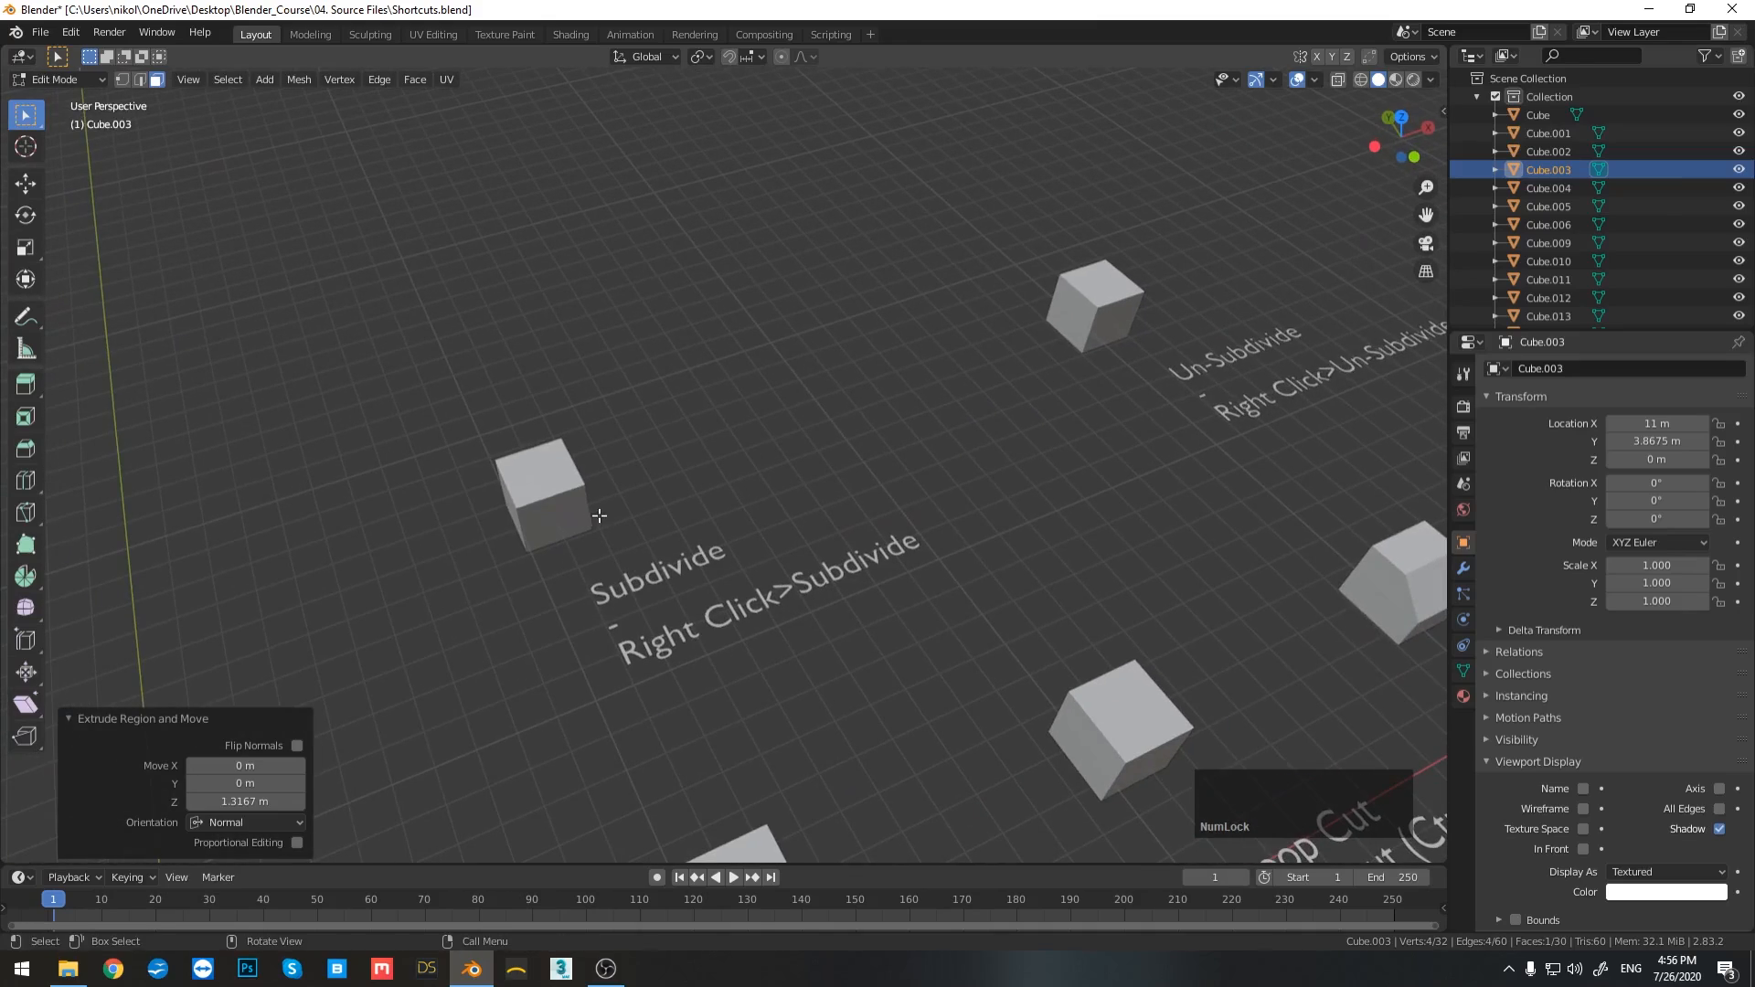
{"action": "key", "text": "Tab"}
{"action": "left_click", "coordinate": [563, 516]}
{"action": "middle_click_drag", "start_coordinate": [563, 516], "coordinate": [739, 447], "text": "shift"}
{"action": "scroll", "coordinate": [738, 447], "scroll_direction": "up", "scroll_amount": 3}
{"action": "key", "text": "Tab"}
Step: Select all faces of the Subdivide cube and subdivide them with one cut
{"action": "key", "text": "a"}
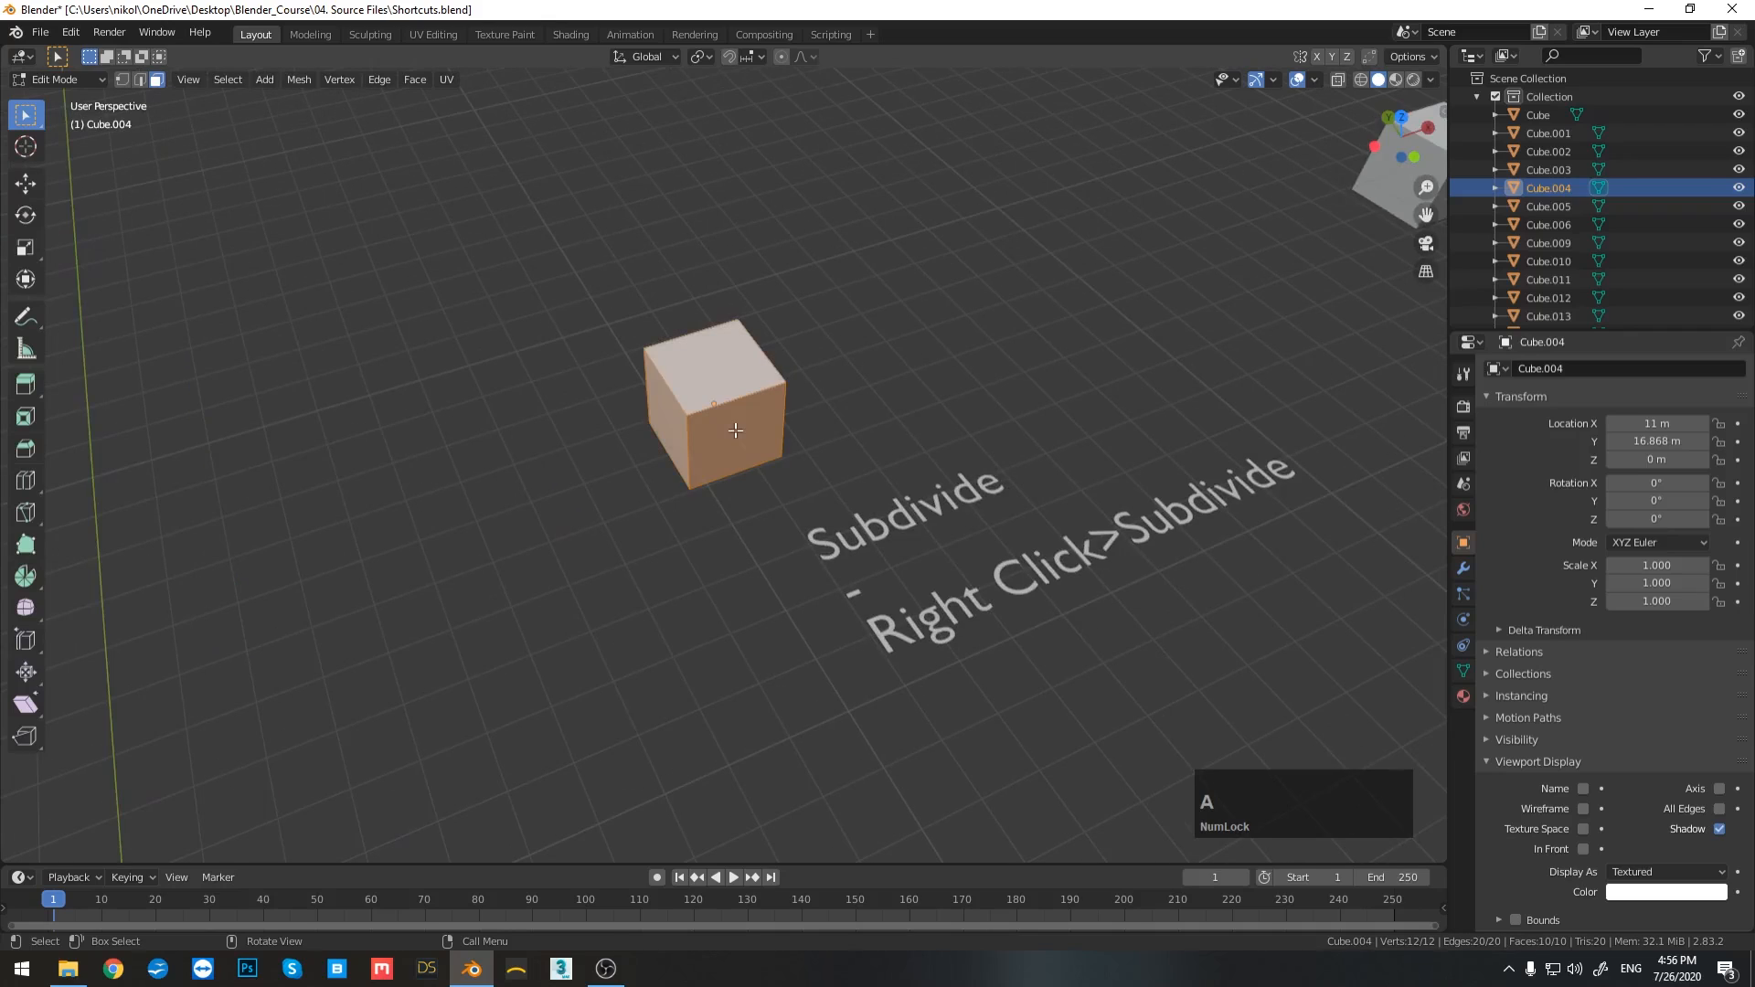
{"action": "right_click", "coordinate": [729, 415]}
{"action": "left_click", "coordinate": [695, 447]}
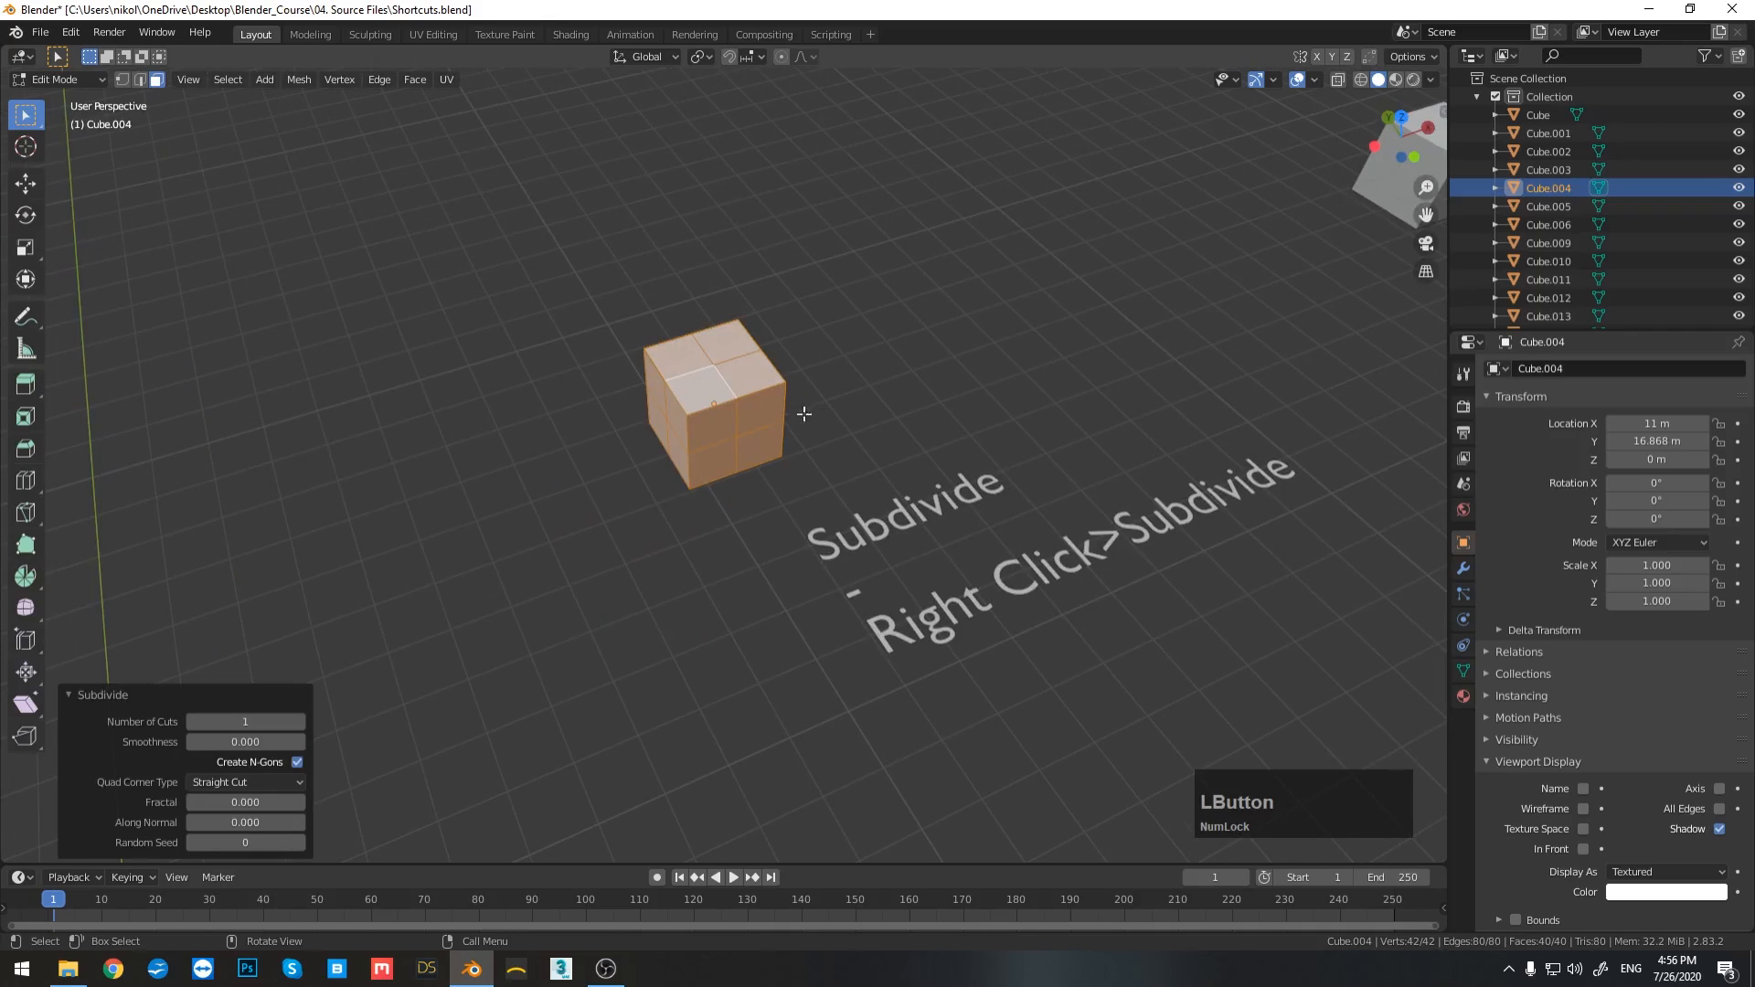
Step: Leave the subdivided cube and enter Edit Mode on the cube beside the Un-Subdivide label
{"action": "middle_click_drag", "start_coordinate": [804, 415], "coordinate": [631, 437]}
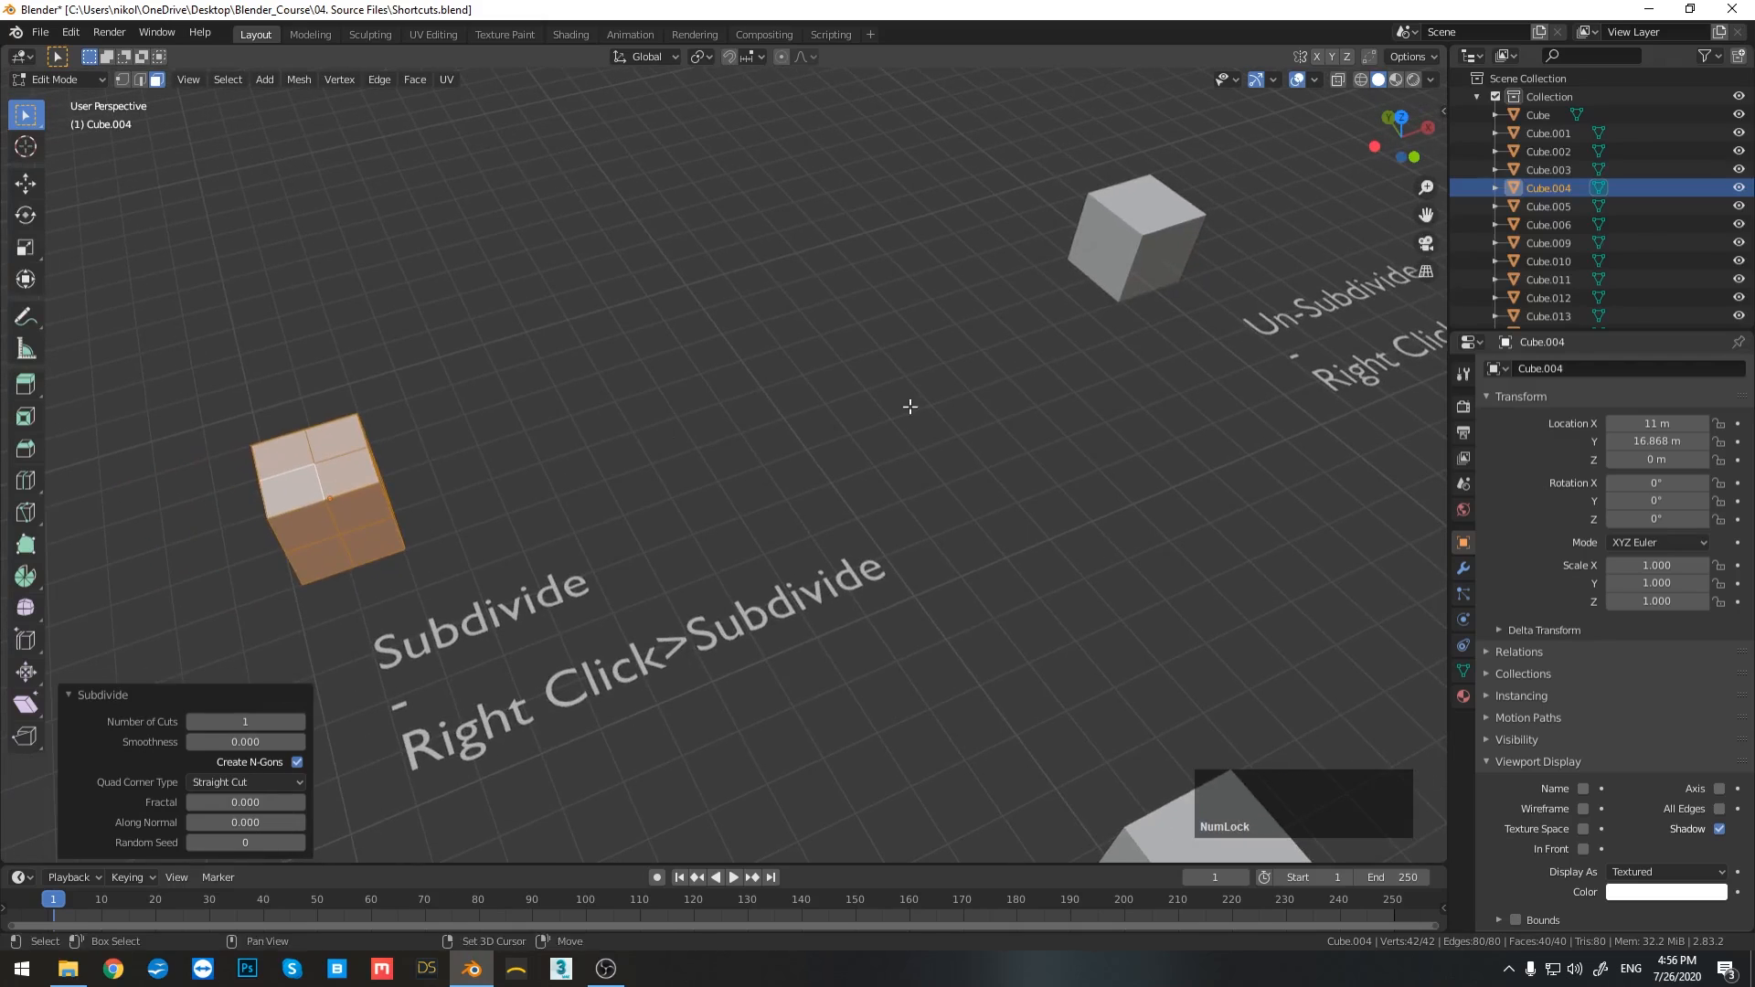
{"action": "middle_click_drag", "start_coordinate": [1009, 344], "coordinate": [694, 486], "text": "shift"}
{"action": "key", "text": "Tab"}
{"action": "left_click", "coordinate": [835, 401]}
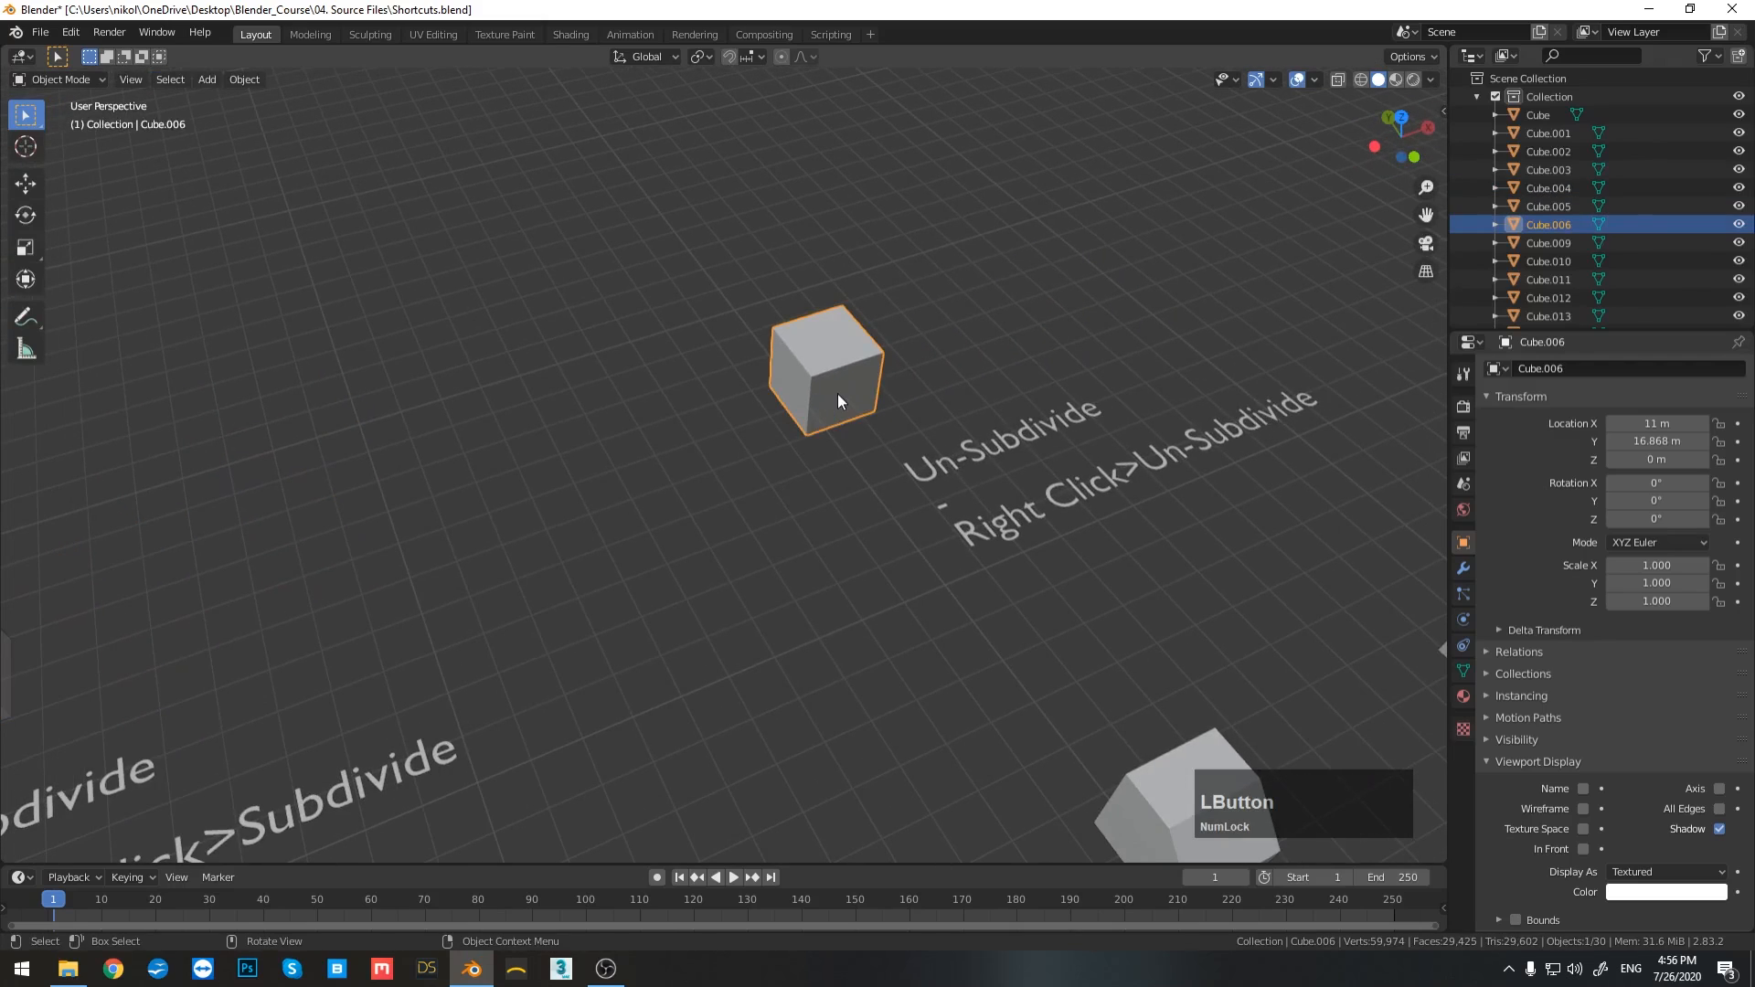
{"action": "key", "text": "Tab"}
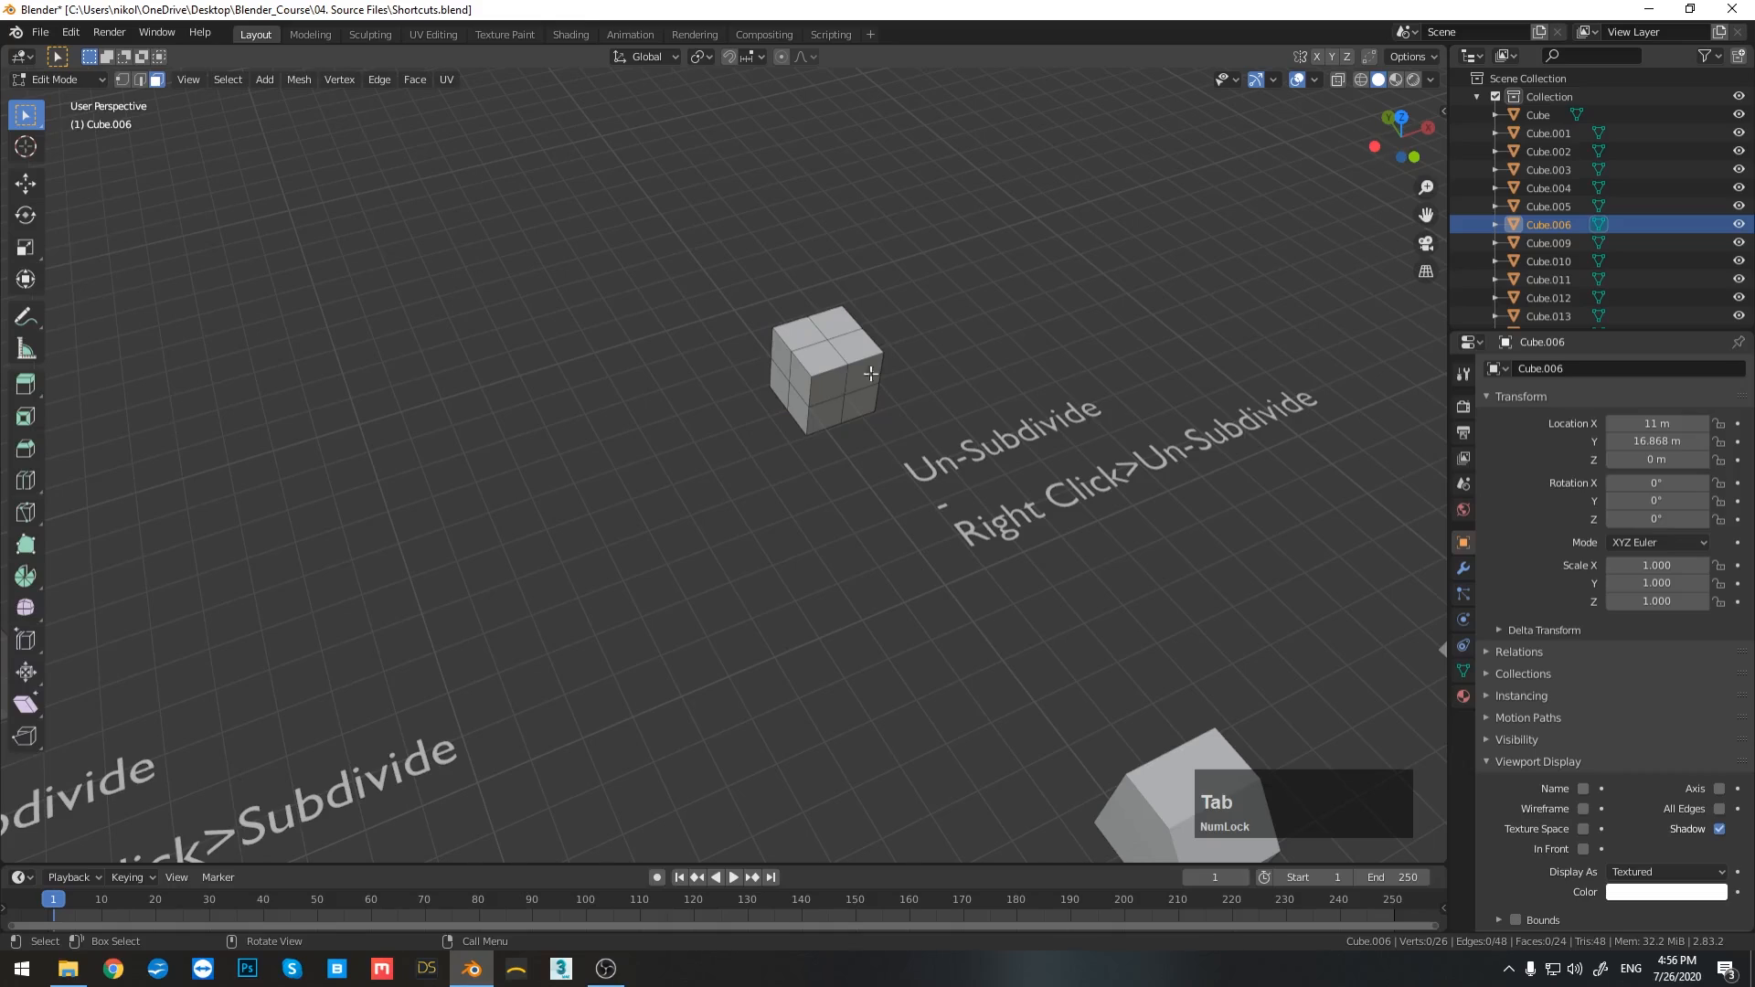
Step: Select all faces of the Un-Subdivide cube, un-subdivide them and return to Object Mode
{"action": "key", "text": "a"}
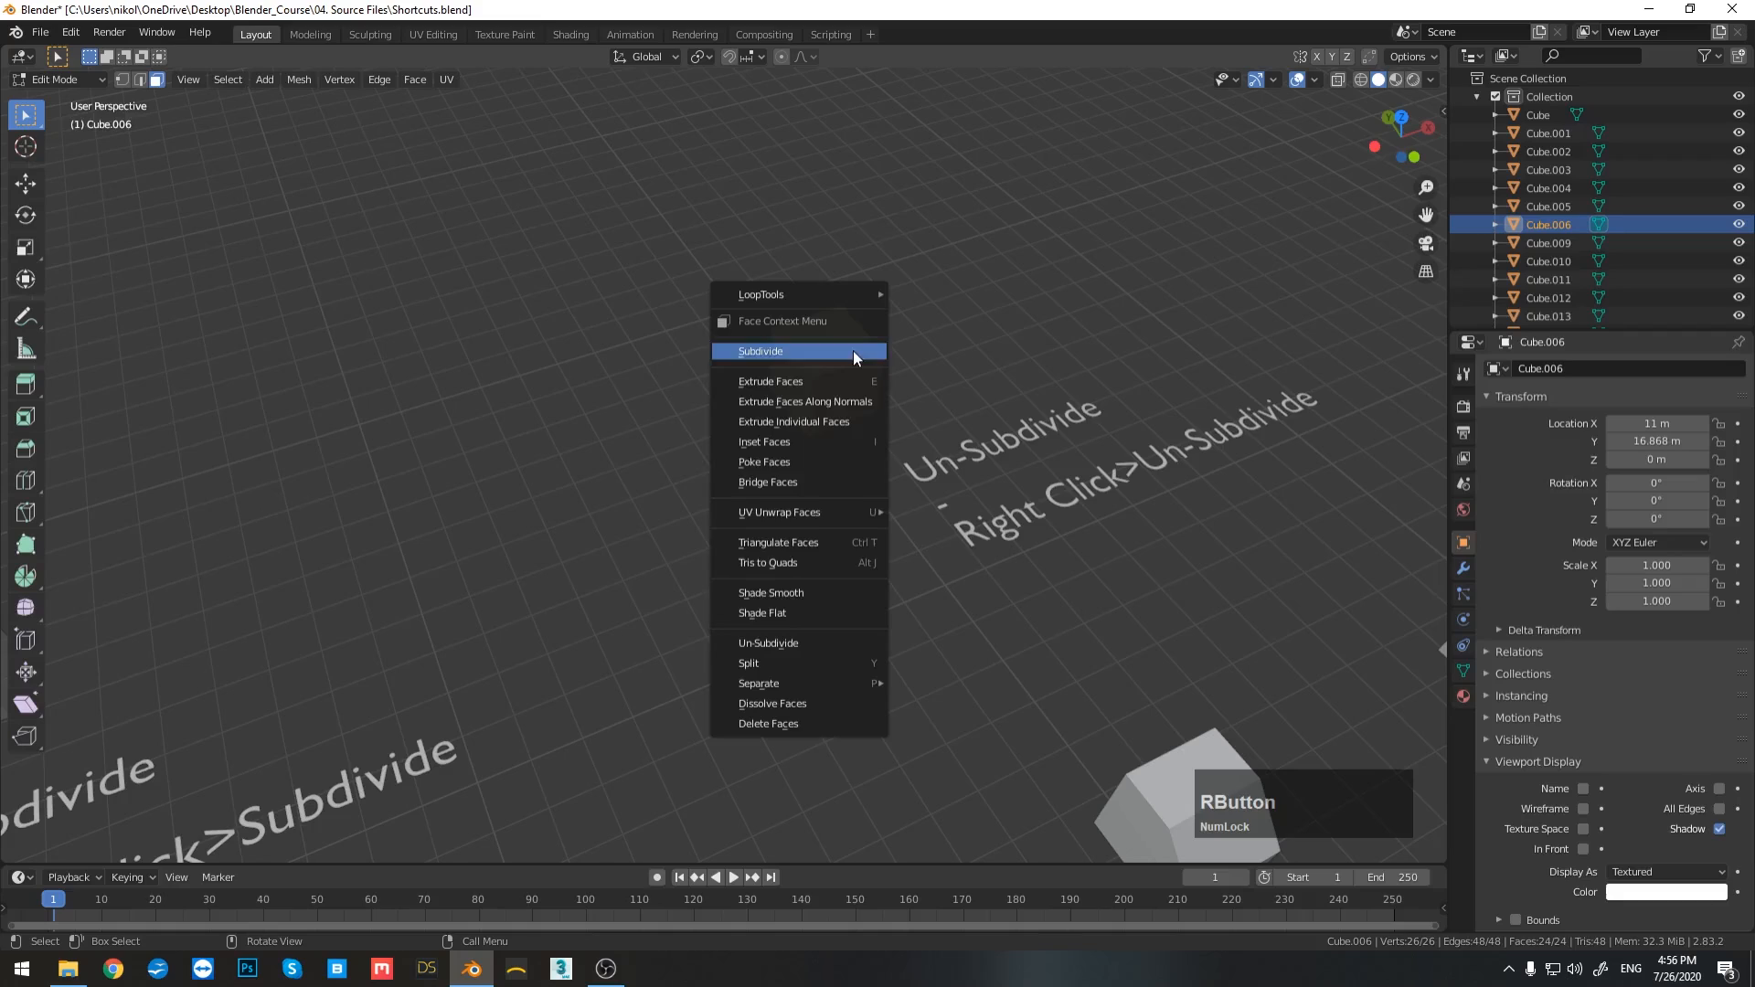
{"action": "left_click", "coordinate": [832, 640]}
{"action": "scroll", "coordinate": [843, 407], "scroll_direction": "down", "scroll_amount": 3}
{"action": "middle_click_drag", "start_coordinate": [700, 507], "coordinate": [926, 159], "text": "shift"}
{"action": "scroll", "coordinate": [729, 433], "scroll_direction": "down", "scroll_amount": 3}
{"action": "key", "text": "Tab"}
{"action": "scroll", "coordinate": [729, 434], "scroll_direction": "down", "scroll_amount": 1}
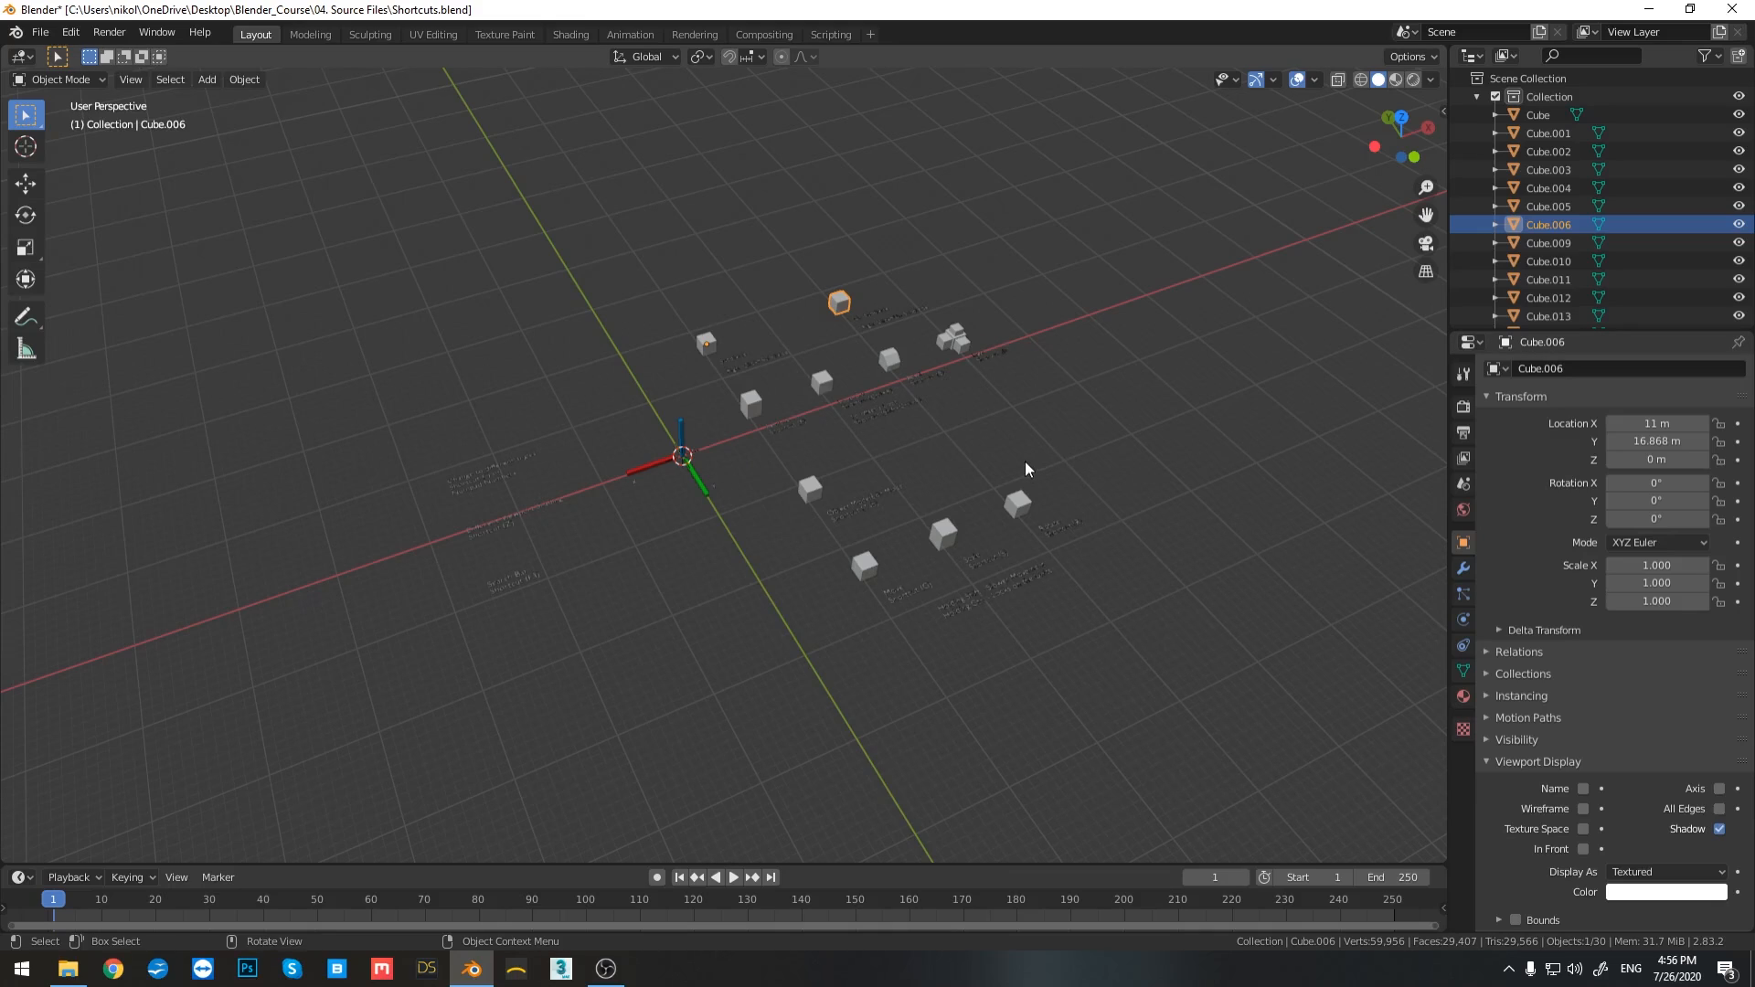
{"action": "middle_click_drag", "start_coordinate": [1035, 461], "coordinate": [935, 448]}
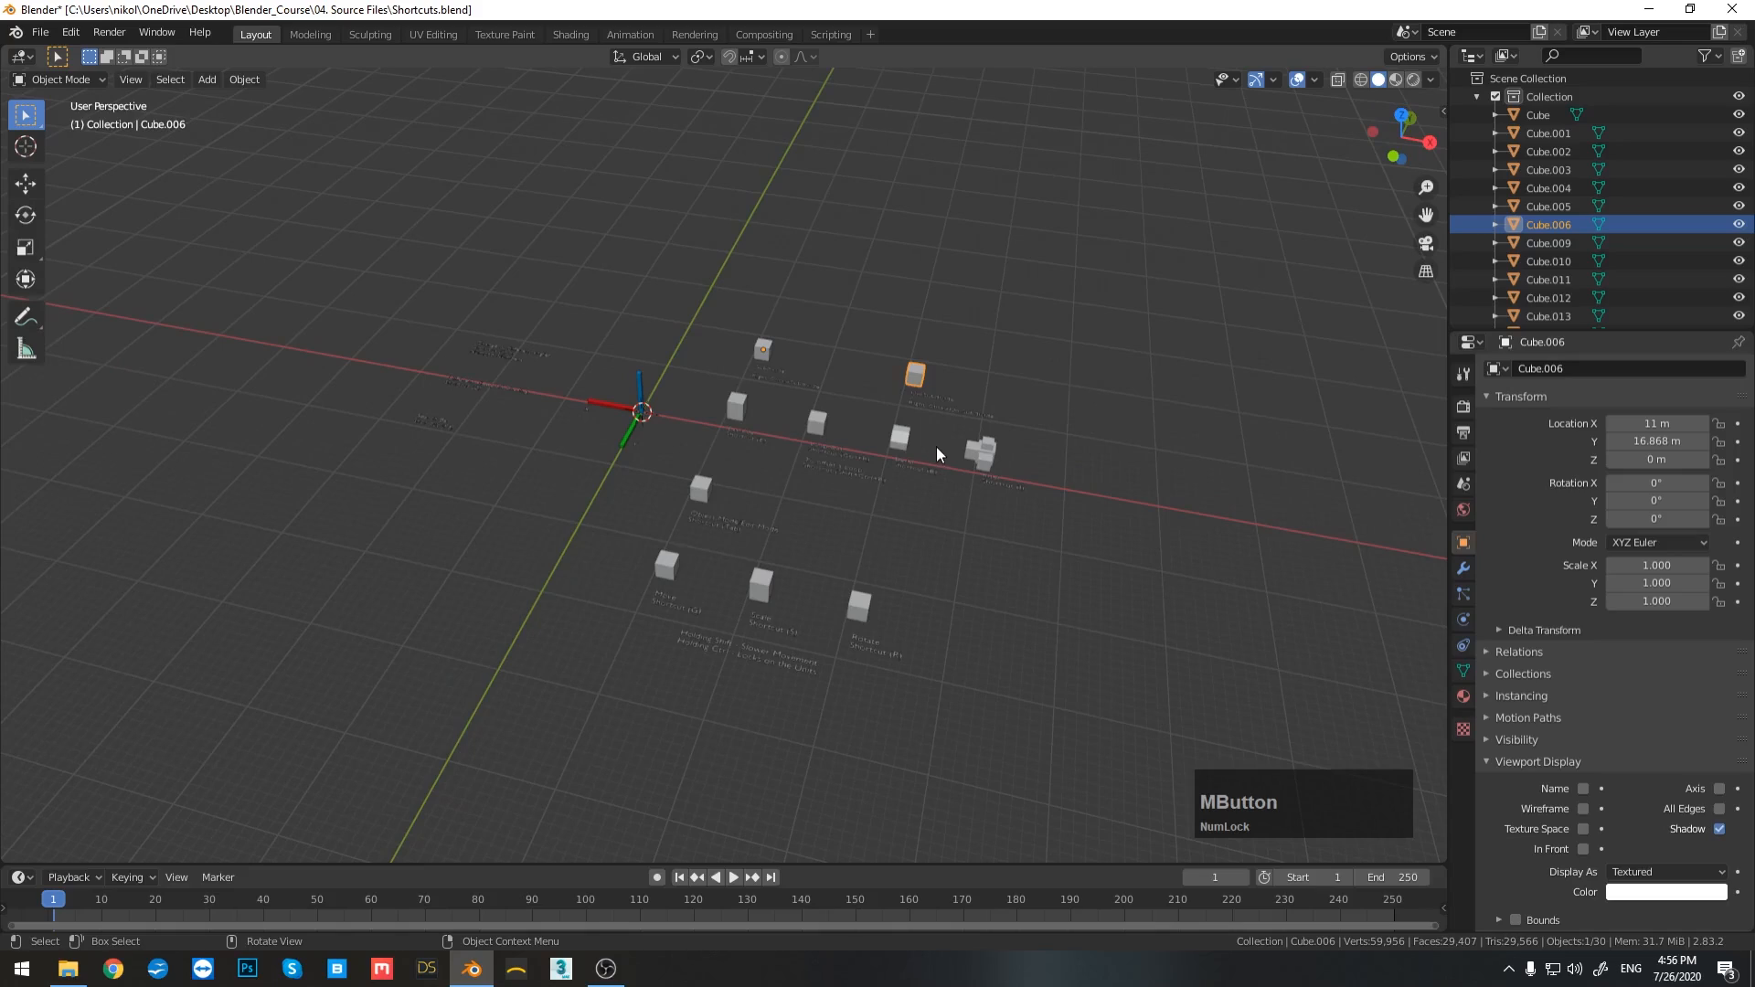